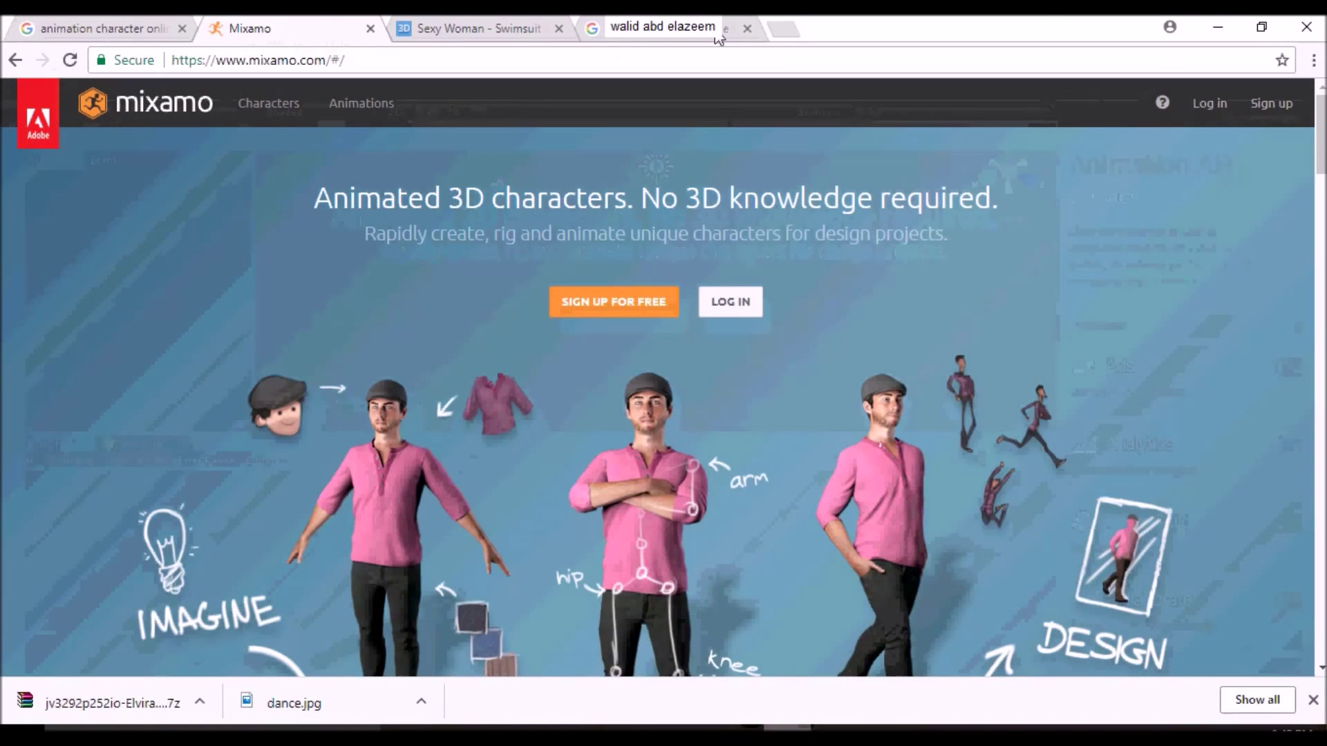
Step: Open a new blank Chrome tab beside the Mixamo homepage tab
{"action": "left_click", "coordinate": [785, 26]}
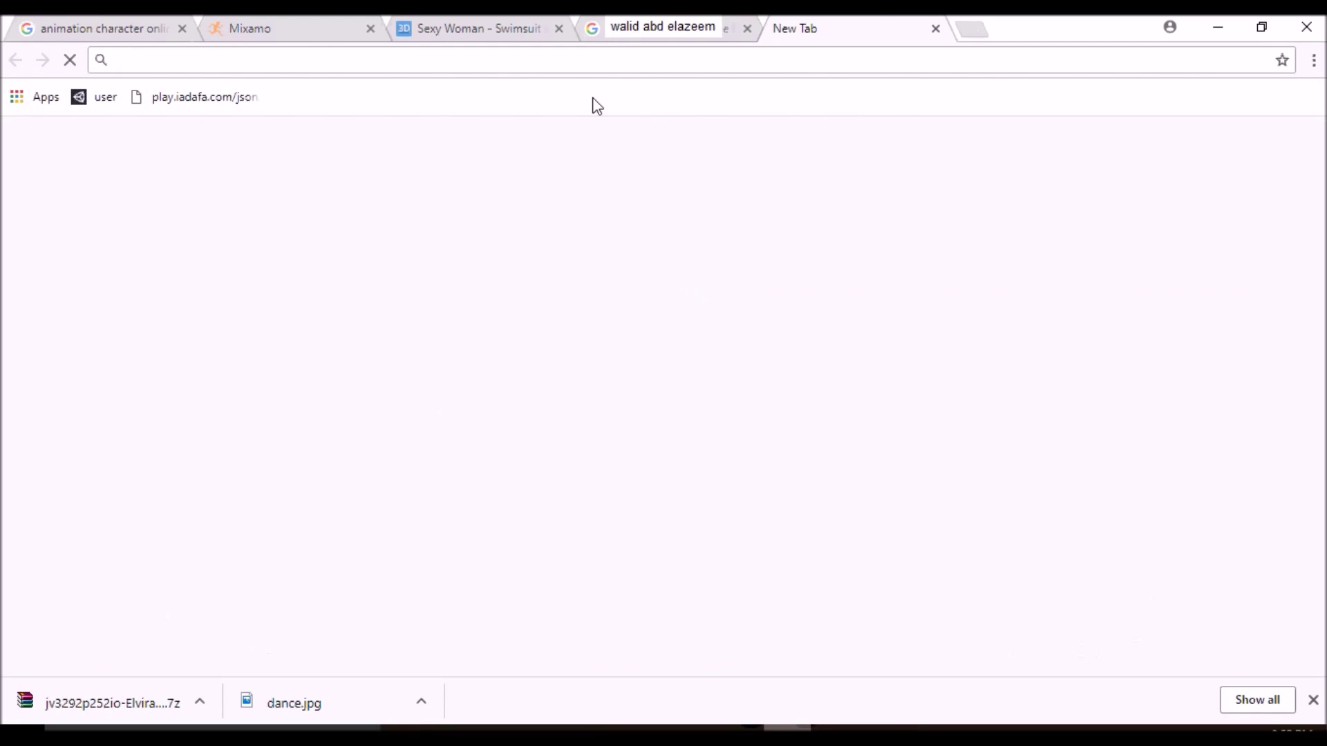
Step: Go to the Vuforia developer portal and open its Target Manager
{"action": "type", "text": "d"}
{"action": "left_click", "coordinate": [597, 106]}
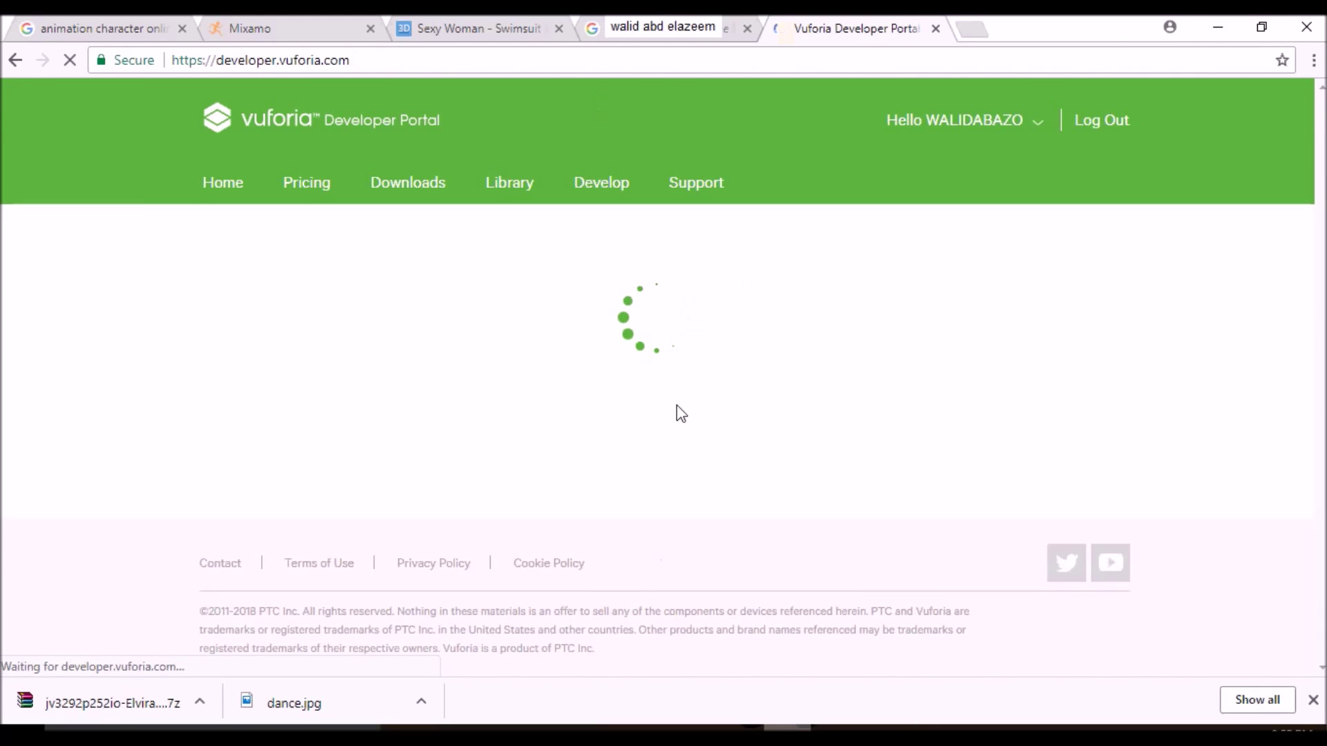
{"action": "left_click", "coordinate": [608, 196]}
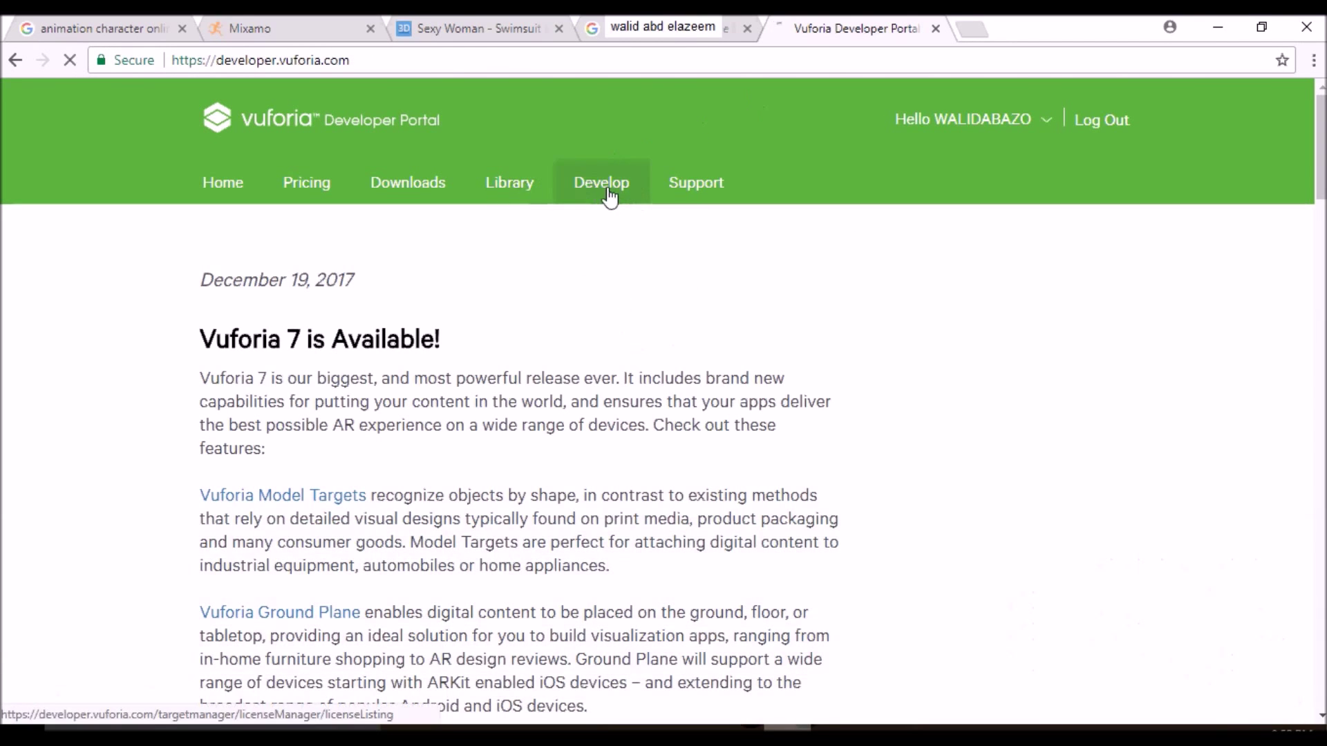
{"action": "left_click", "coordinate": [532, 384]}
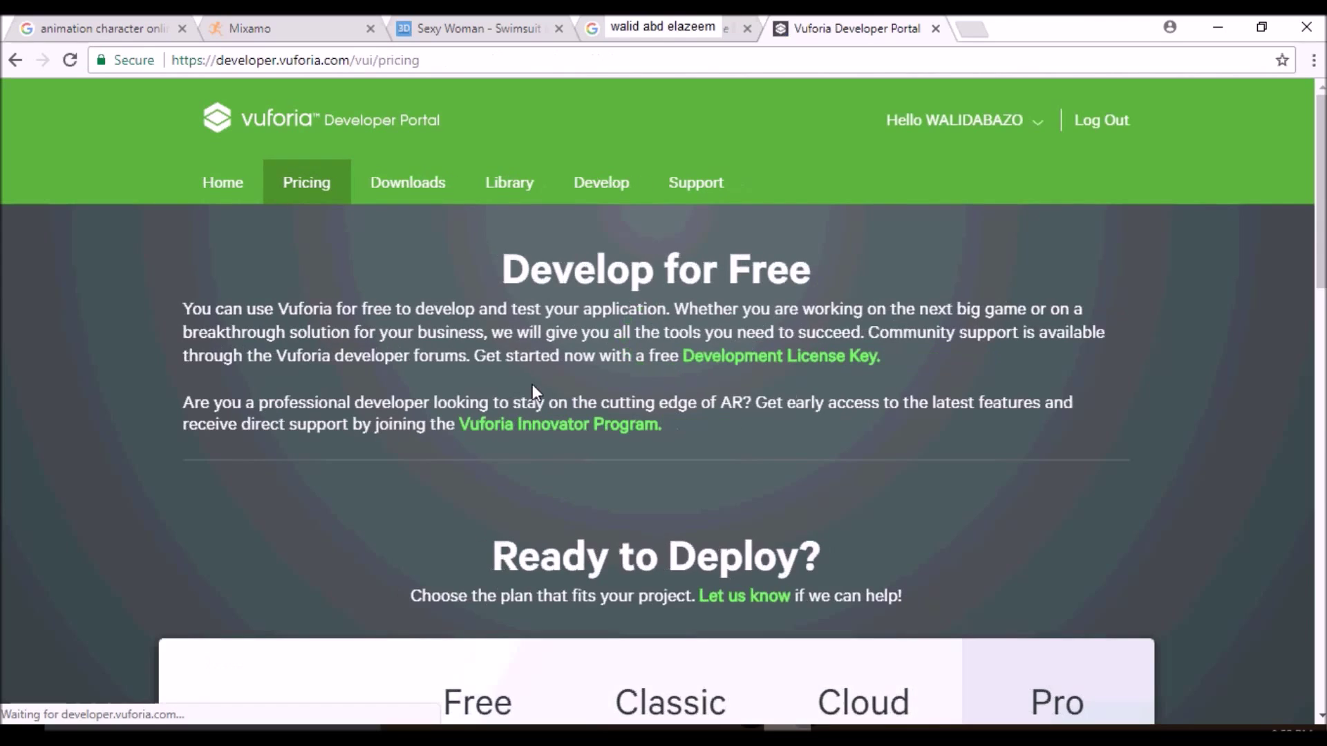
{"action": "key", "text": "alt+Left"}
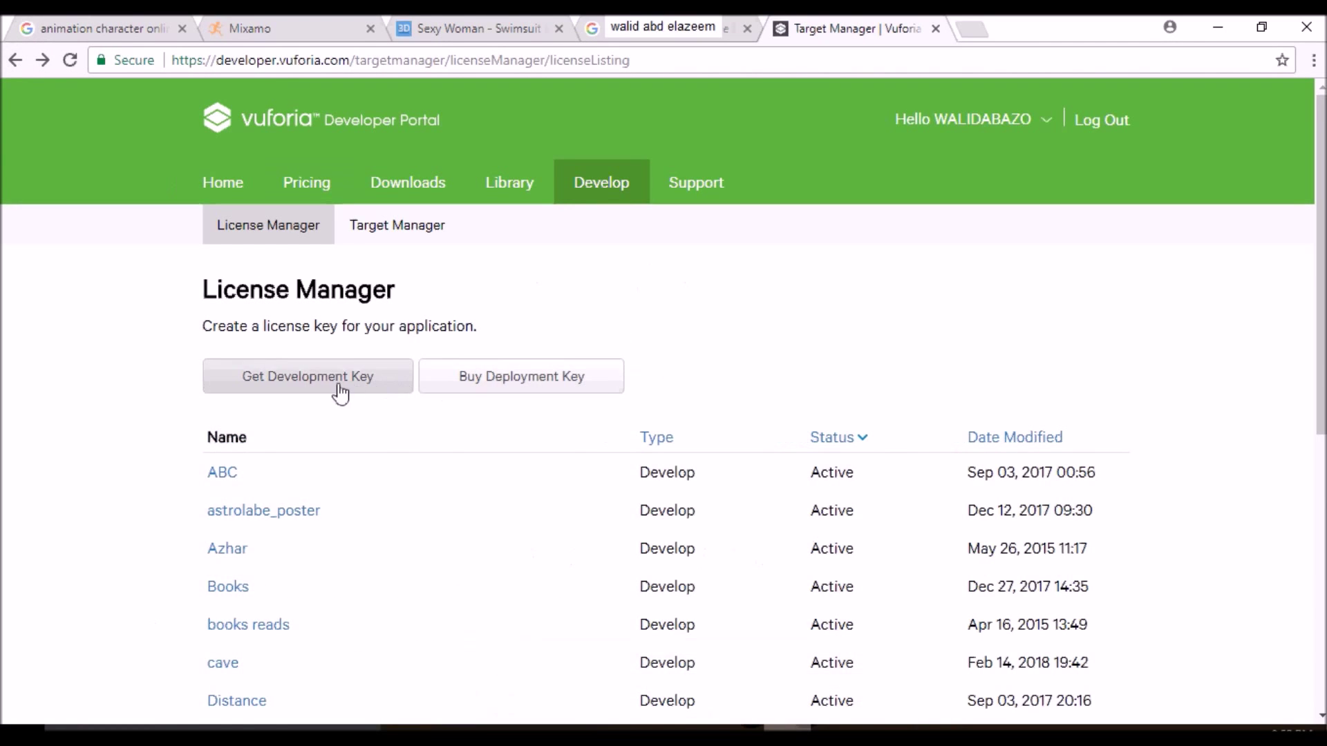
{"action": "left_click", "coordinate": [399, 240]}
Step: Create the 'Dance' device database and open it
{"action": "left_click", "coordinate": [343, 376]}
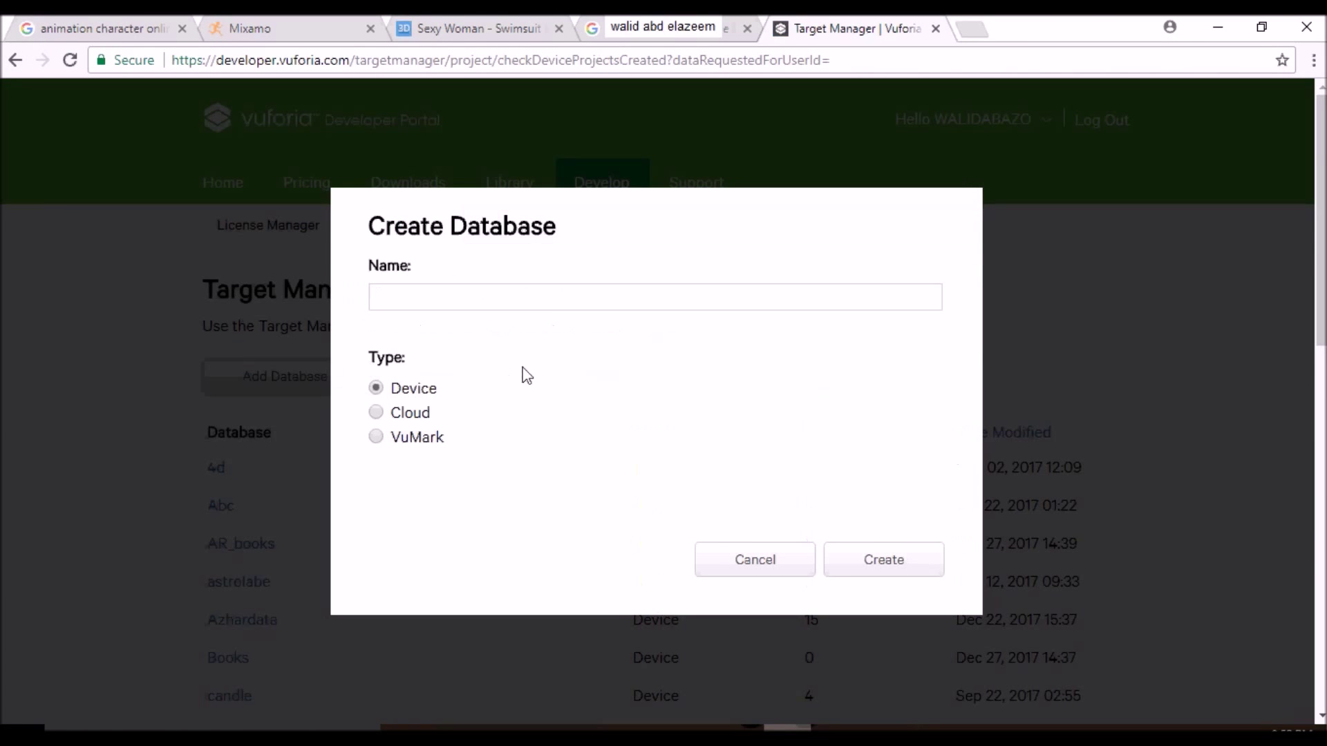
{"action": "left_click", "coordinate": [470, 292]}
{"action": "type", "text": "Dance"}
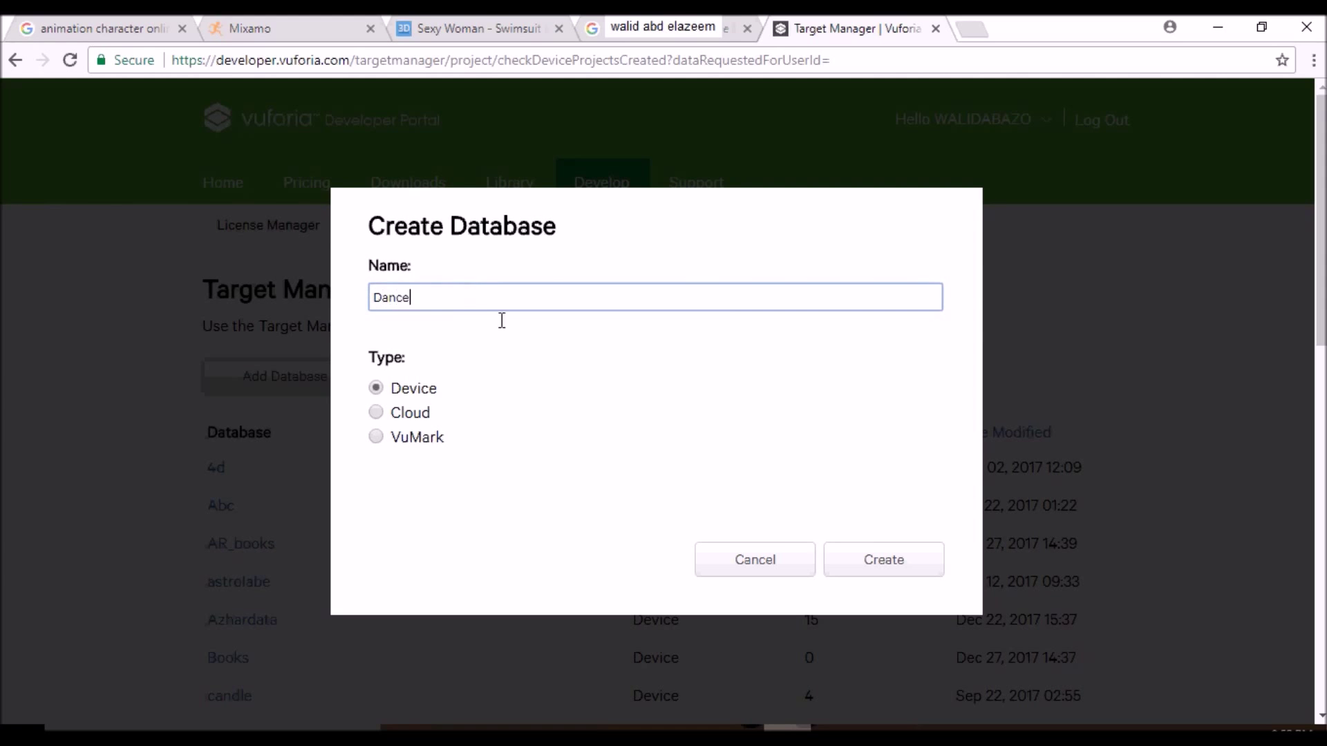
{"action": "left_click", "coordinate": [848, 546]}
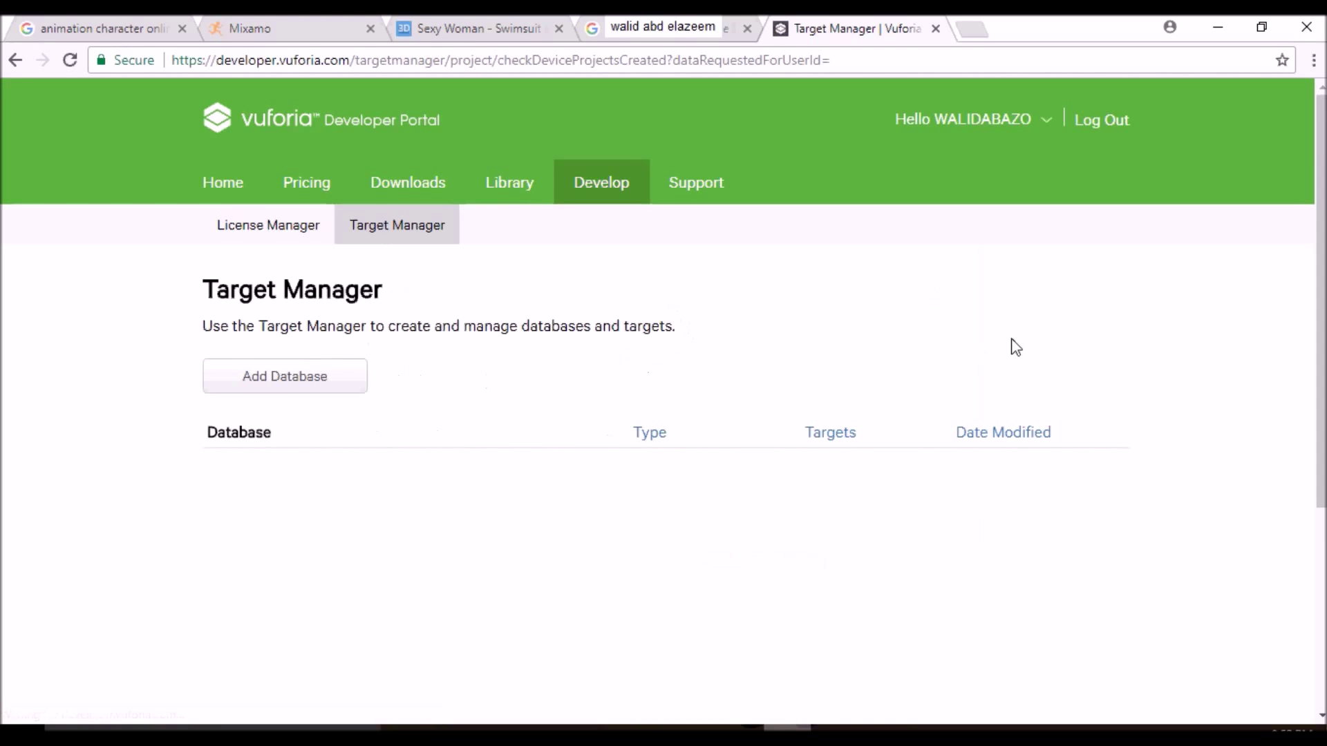
{"action": "scroll", "coordinate": [1007, 355], "scroll_direction": "down", "scroll_amount": 7}
{"action": "scroll", "coordinate": [1007, 355], "scroll_direction": "down", "scroll_amount": 4}
{"action": "key", "text": "ctrl+f"}
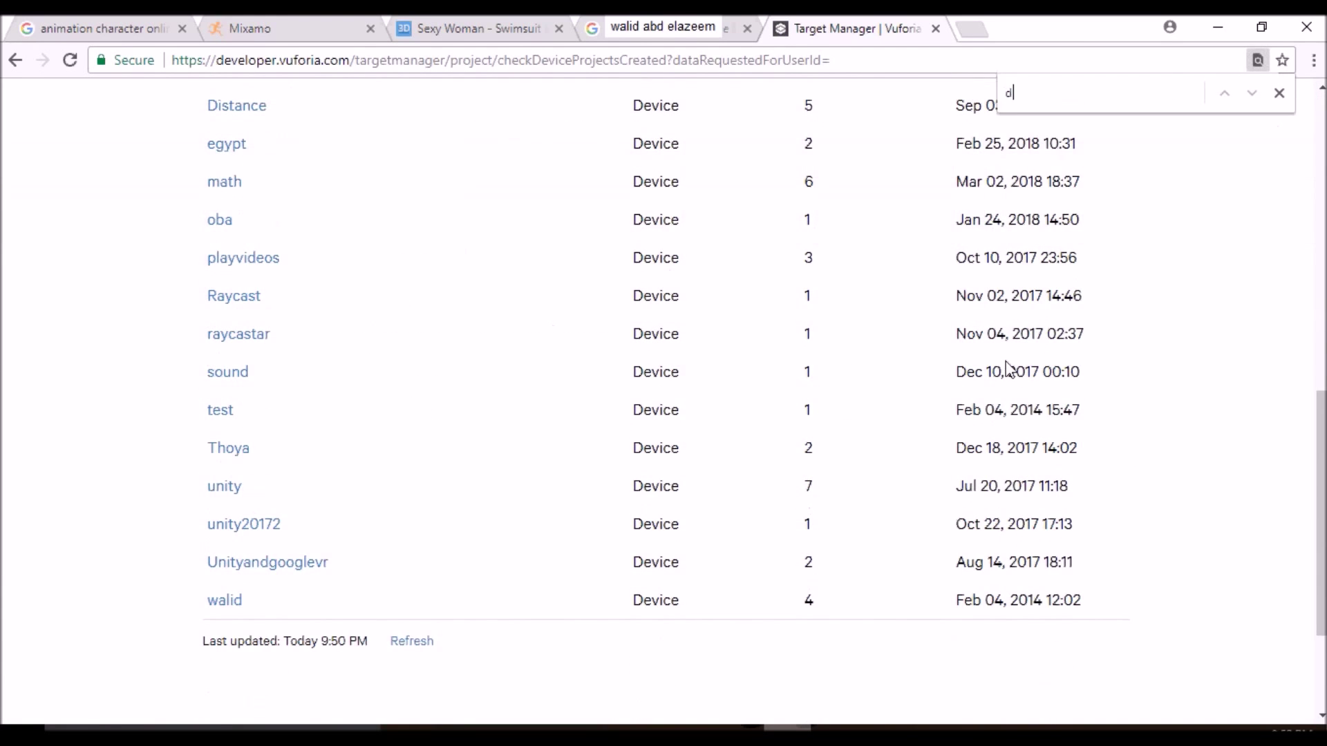
{"action": "type", "text": "dan"}
{"action": "left_click", "coordinate": [235, 402]}
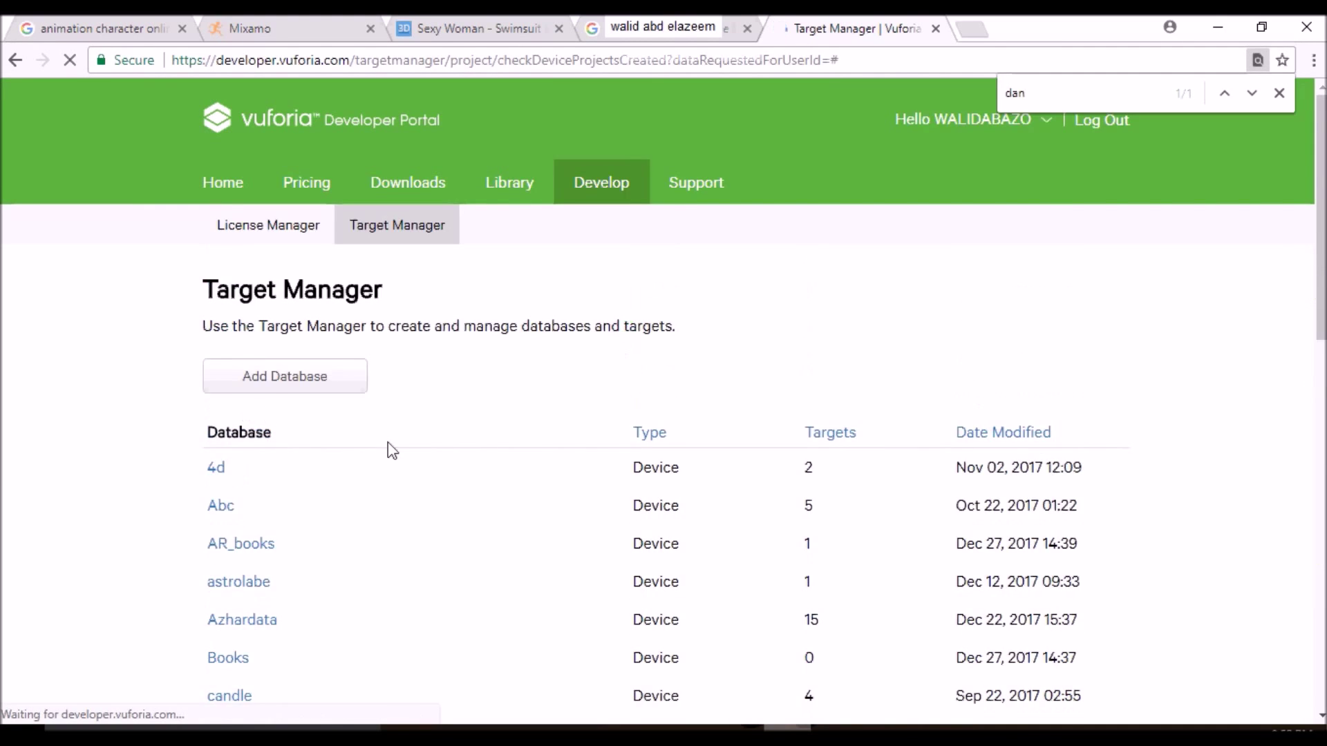
Step: Add dance.jpg from the Desktop as a single-image target named dance
{"action": "left_click", "coordinate": [249, 506]}
{"action": "left_click", "coordinate": [875, 506]}
{"action": "left_click", "coordinate": [87, 520]}
{"action": "double_click", "coordinate": [551, 270]}
{"action": "left_click", "coordinate": [660, 200]}
{"action": "left_click", "coordinate": [827, 458]}
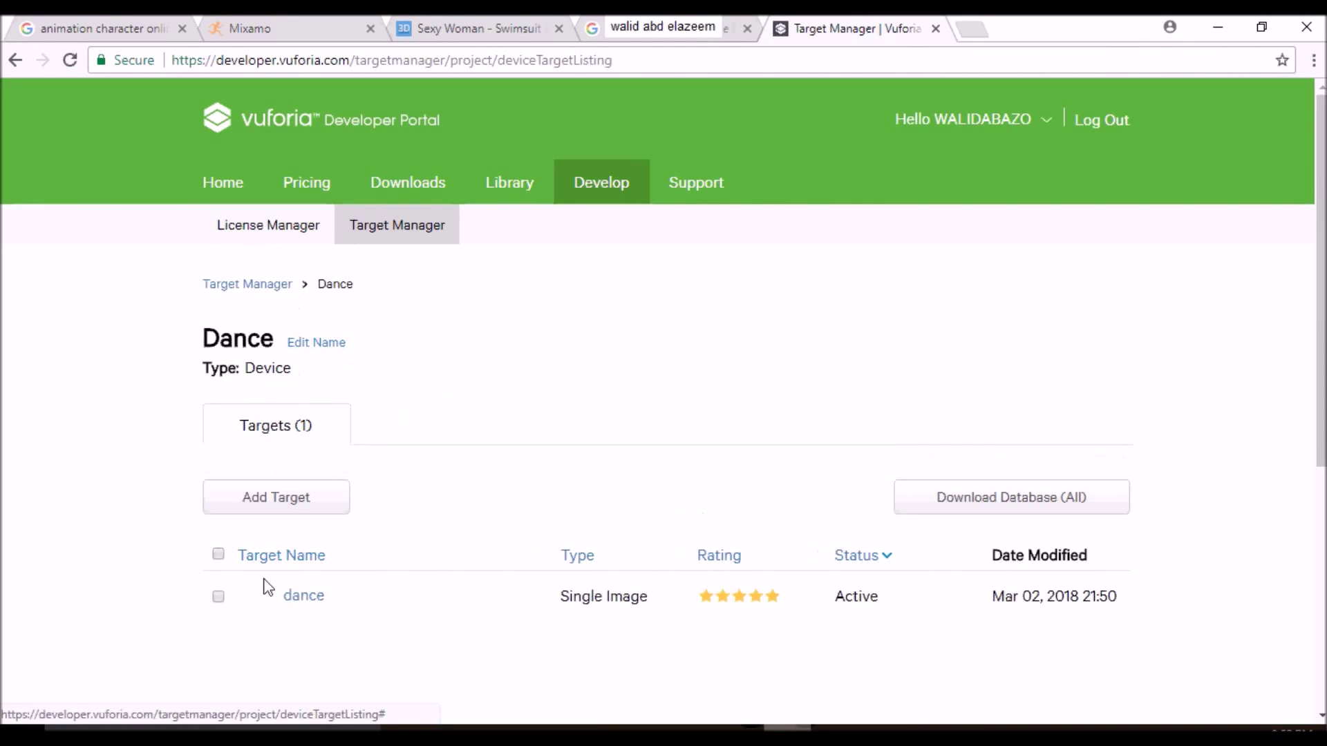
Step: Download the Dance database for the Unity Editor
{"action": "left_click", "coordinate": [220, 555]}
{"action": "left_click", "coordinate": [966, 508]}
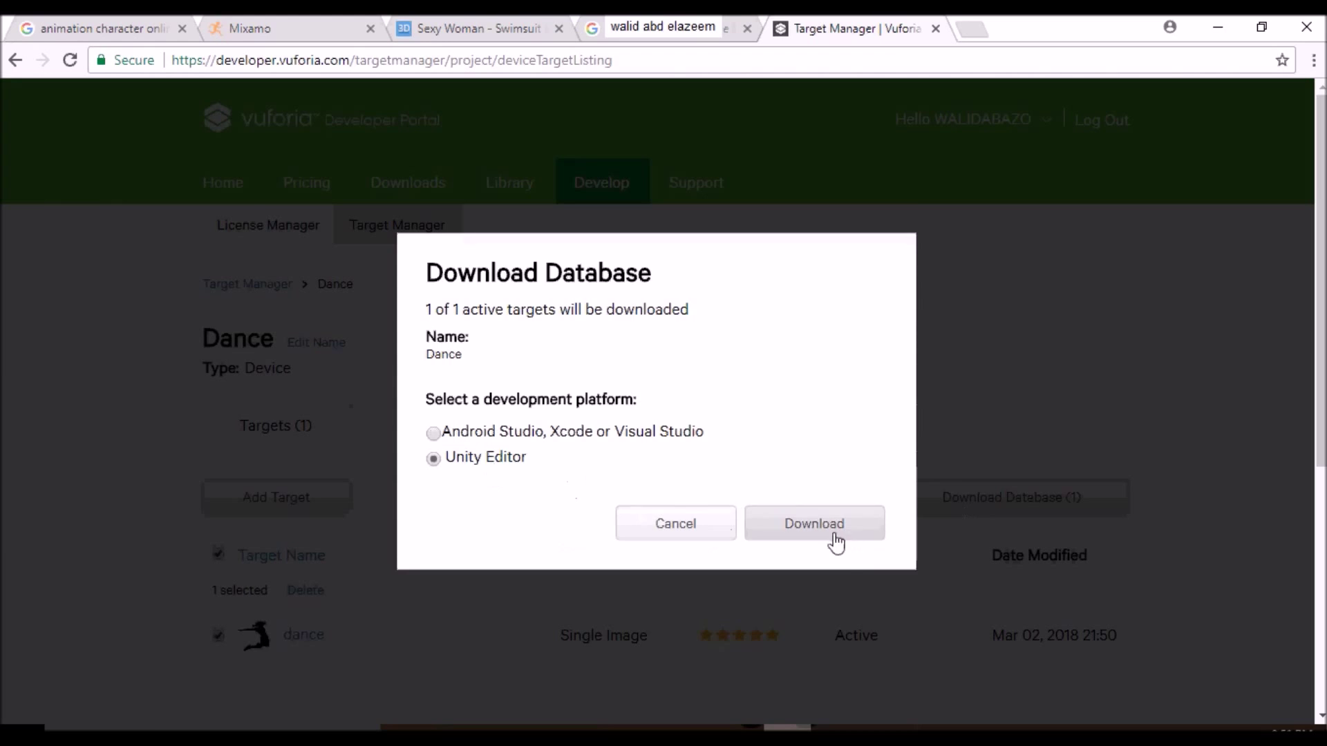
{"action": "left_click", "coordinate": [788, 523]}
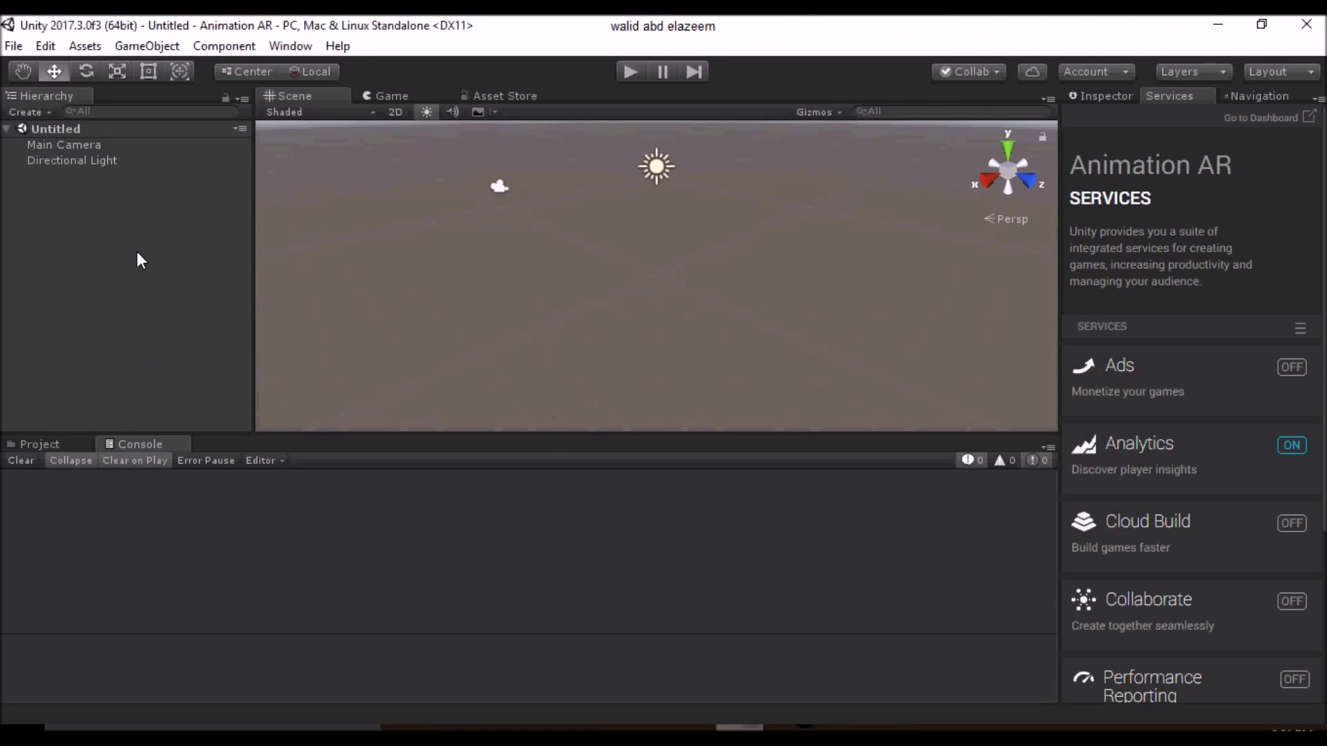
Step: Switch the Unity build platform to Android in Build Settings
{"action": "right_click", "coordinate": [138, 253]}
{"action": "left_click", "coordinate": [14, 45]}
{"action": "left_click", "coordinate": [66, 237]}
{"action": "left_click", "coordinate": [246, 355]}
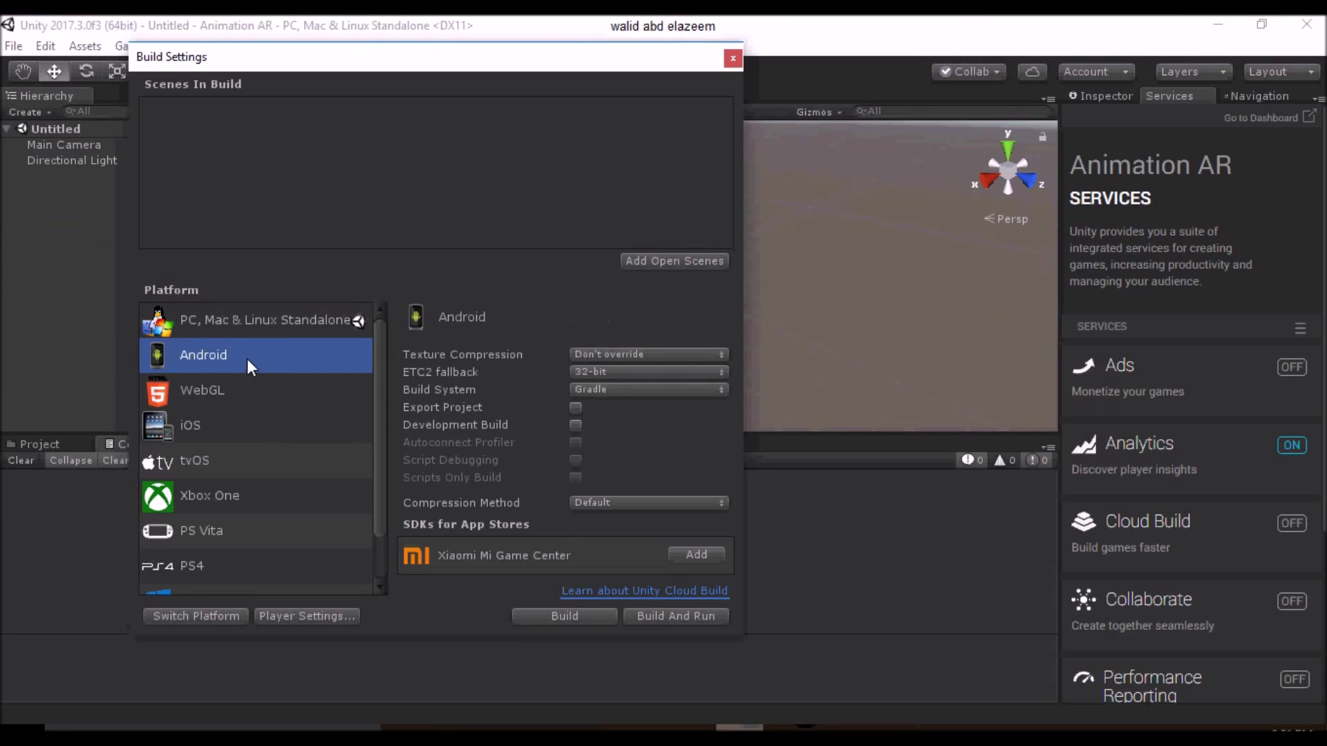
{"action": "left_click", "coordinate": [233, 616]}
Step: In Player Settings, disable Android TV compatibility, edit the package name and set company name 'AR Dance'
{"action": "left_click", "coordinate": [276, 616]}
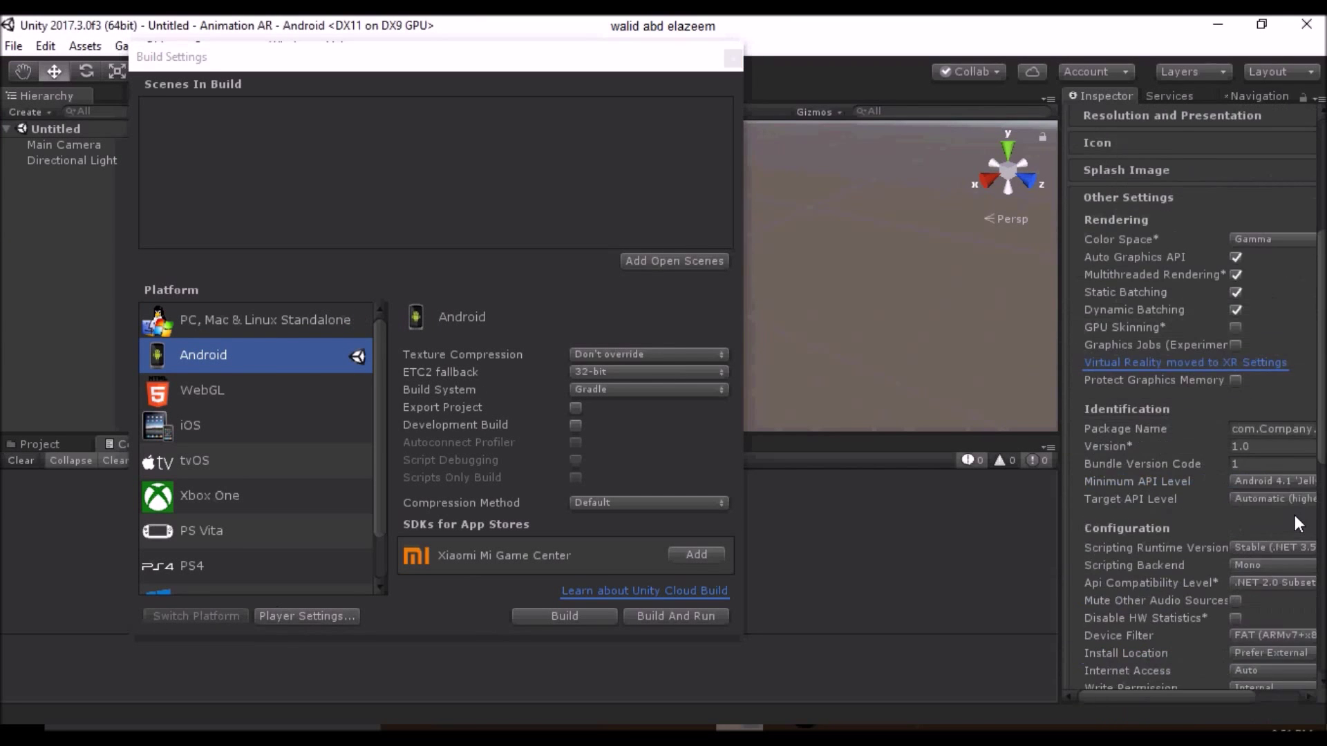
{"action": "scroll", "coordinate": [1295, 517], "scroll_direction": "down", "scroll_amount": 5}
{"action": "left_click", "coordinate": [1235, 515]}
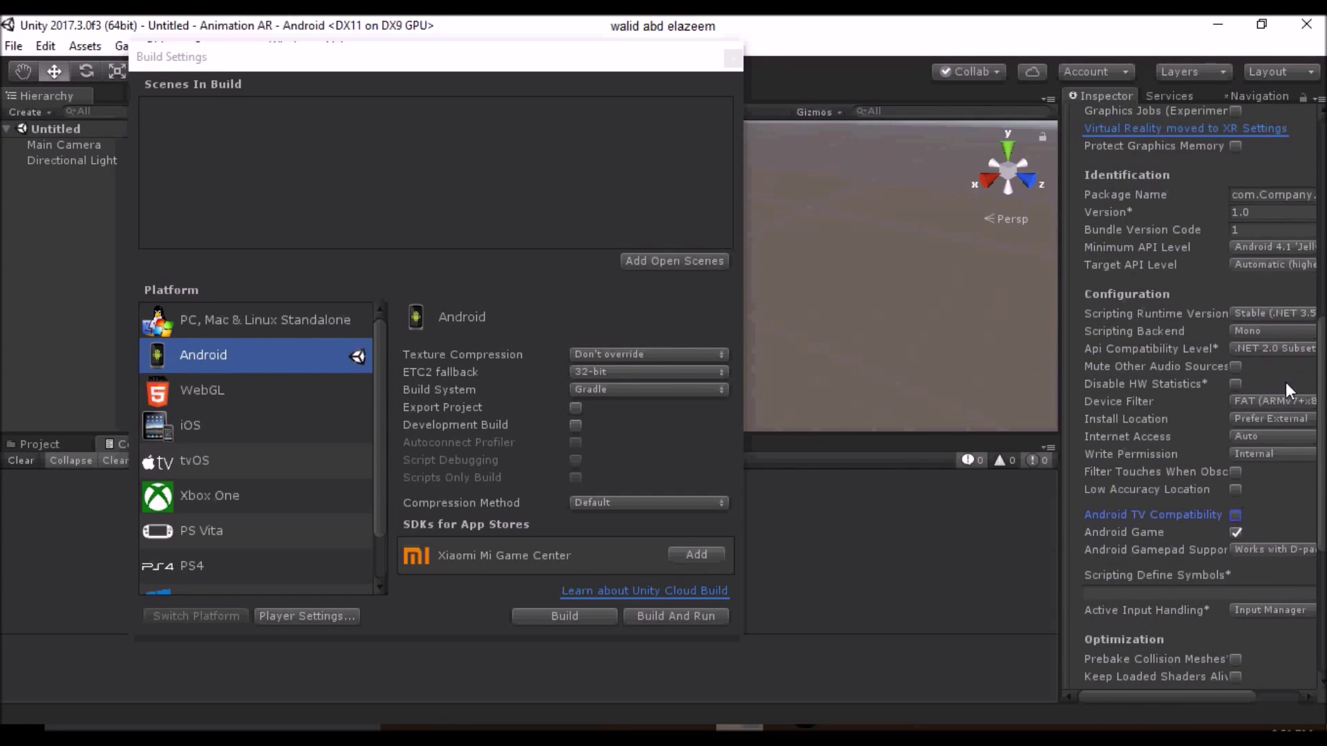
{"action": "scroll", "coordinate": [1285, 383], "scroll_direction": "up", "scroll_amount": 3}
{"action": "left_click", "coordinate": [1280, 312]}
{"action": "type", "text": "Dance.AR.walic"}
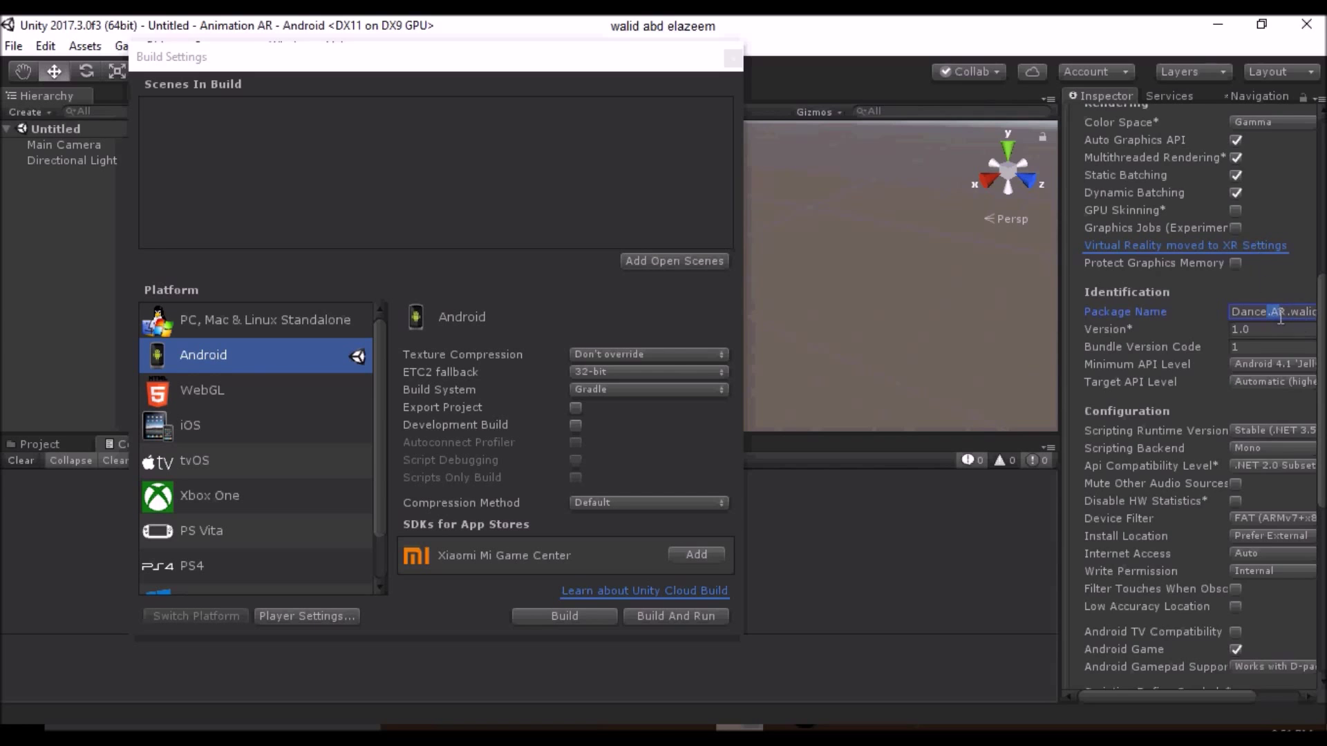
{"action": "scroll", "coordinate": [1277, 276], "scroll_direction": "up", "scroll_amount": 7}
{"action": "scroll", "coordinate": [1280, 207], "scroll_direction": "up", "scroll_amount": 3}
{"action": "left_click", "coordinate": [1291, 161]}
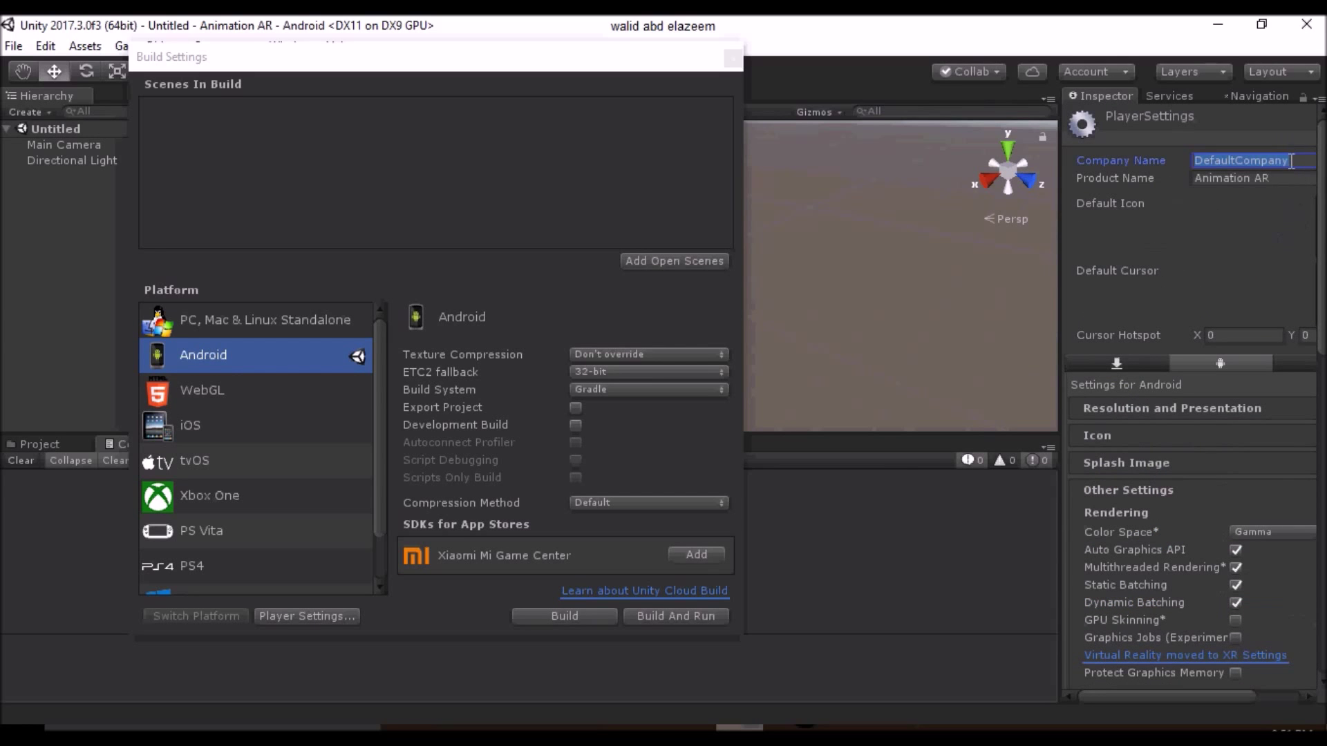
{"action": "type", "text": "AR D"}
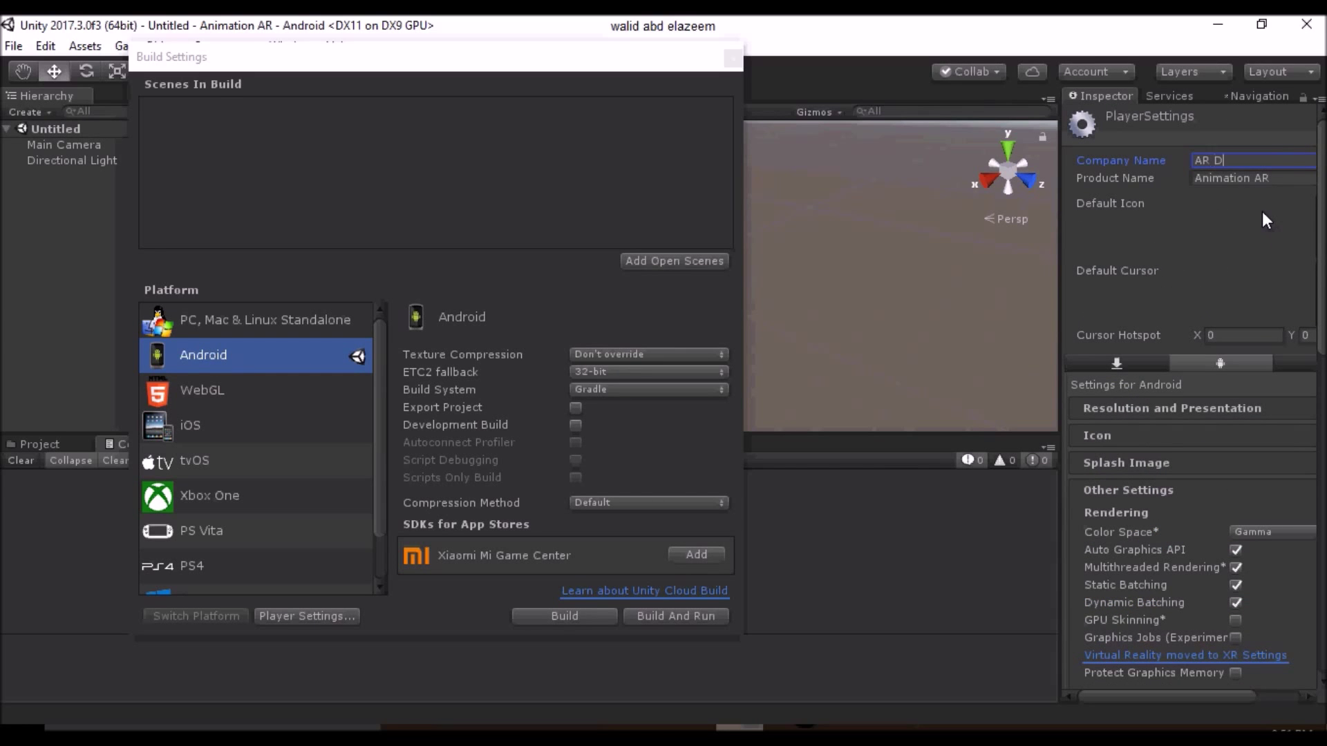
{"action": "type", "text": "ance"}
Step: Enable Vuforia Augmented Reality support under XR Settings
{"action": "scroll", "coordinate": [1271, 238], "scroll_direction": "down", "scroll_amount": 5}
{"action": "scroll", "coordinate": [1245, 490], "scroll_direction": "down", "scroll_amount": 5}
{"action": "left_click", "coordinate": [1200, 649]}
{"action": "left_click", "coordinate": [1235, 598]}
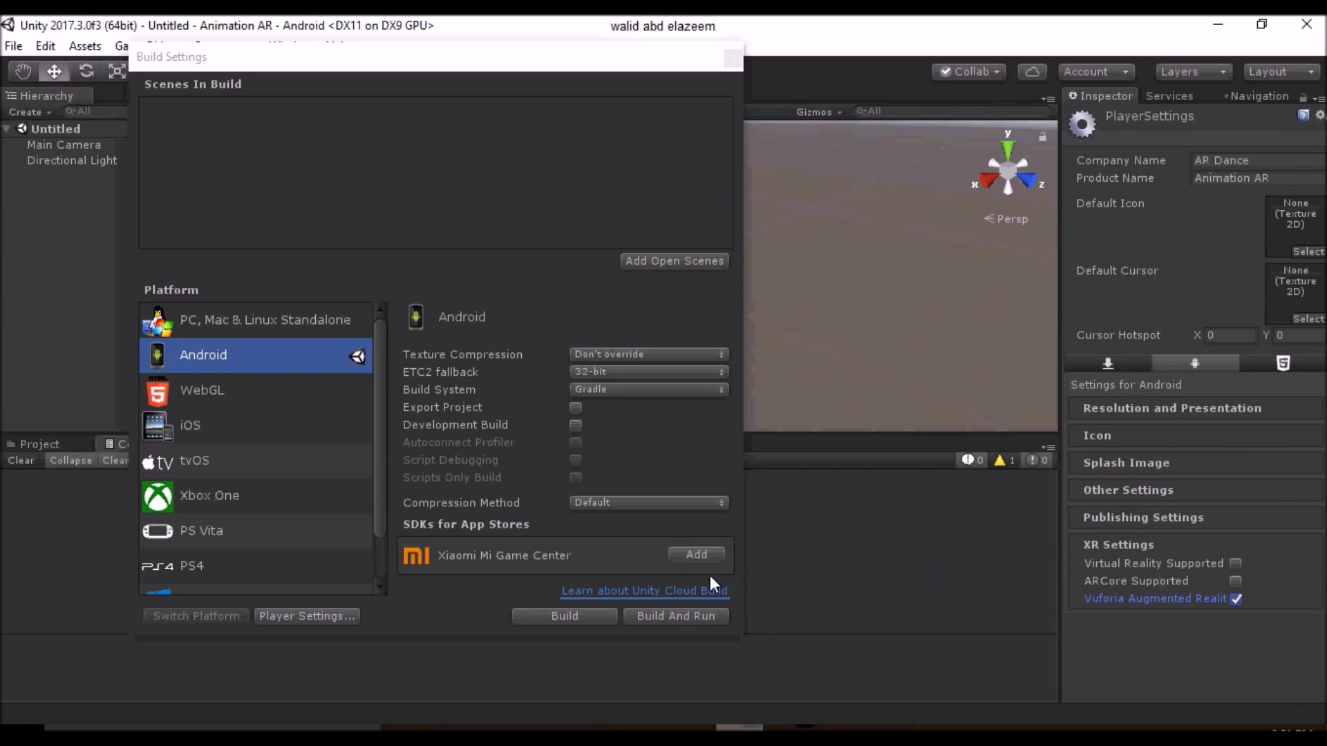
{"action": "left_click", "coordinate": [733, 58]}
Step: Add a Vuforia AR Camera to the scene and import the Vuforia assets
{"action": "right_click", "coordinate": [187, 267]}
{"action": "mouse_move", "coordinate": [304, 600]}
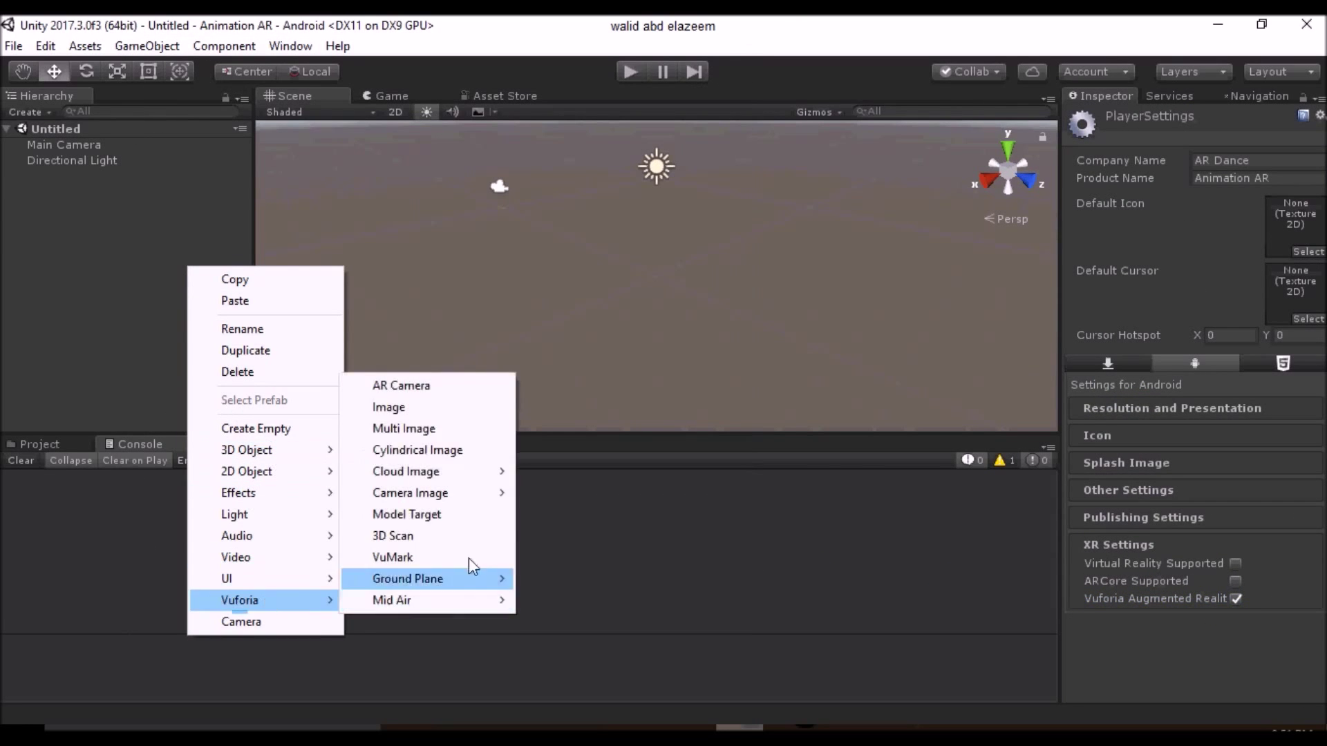
{"action": "left_click", "coordinate": [400, 385]}
{"action": "left_click", "coordinate": [715, 415]}
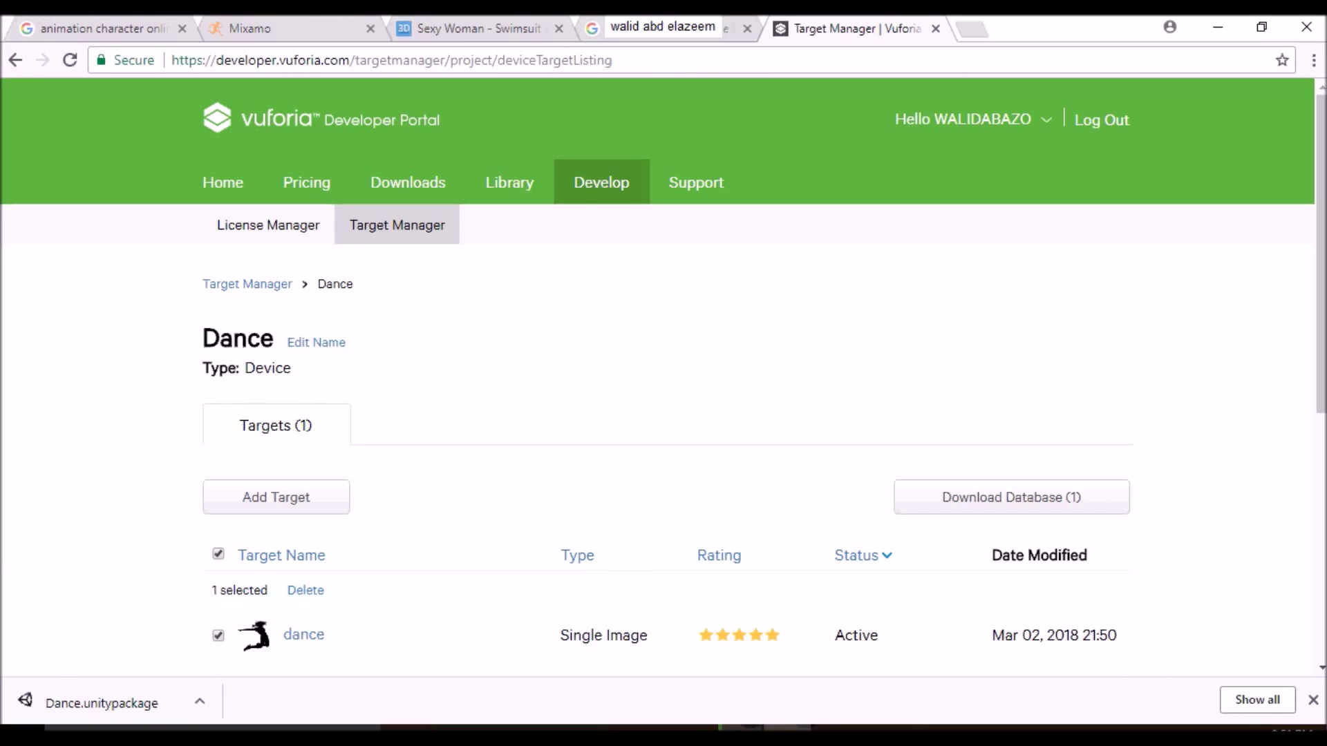
Step: Select the full ABC license key in License Manager, then move to the Free3D tab
{"action": "left_click", "coordinate": [316, 226]}
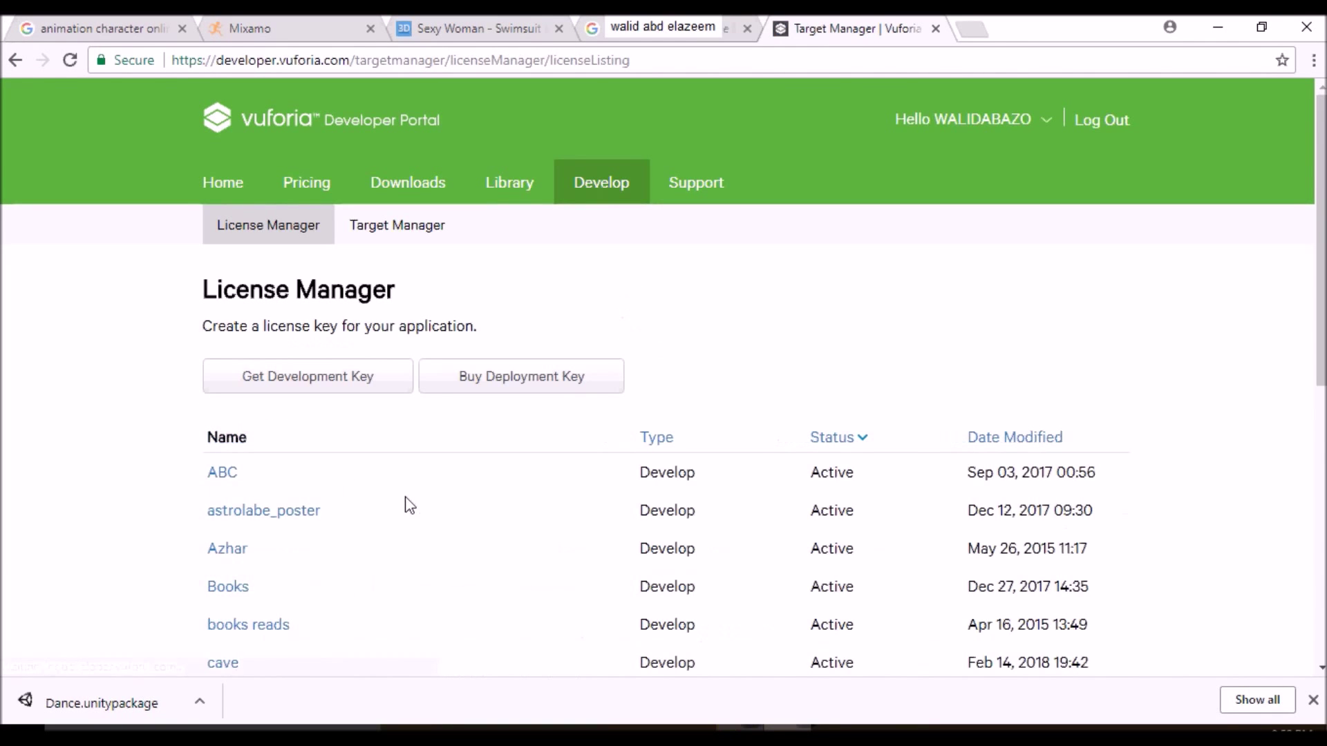
{"action": "left_click", "coordinate": [217, 477]}
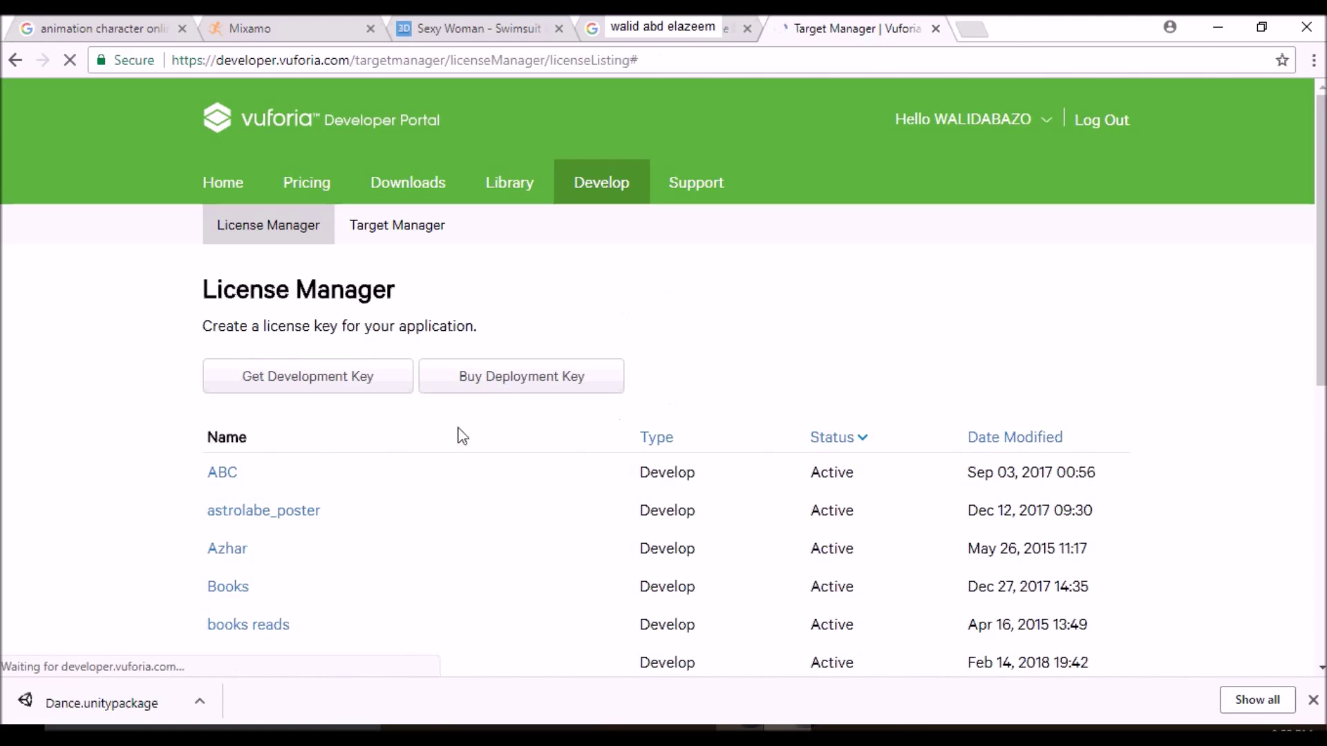
{"action": "left_click_drag", "start_coordinate": [243, 503], "coordinate": [850, 675]}
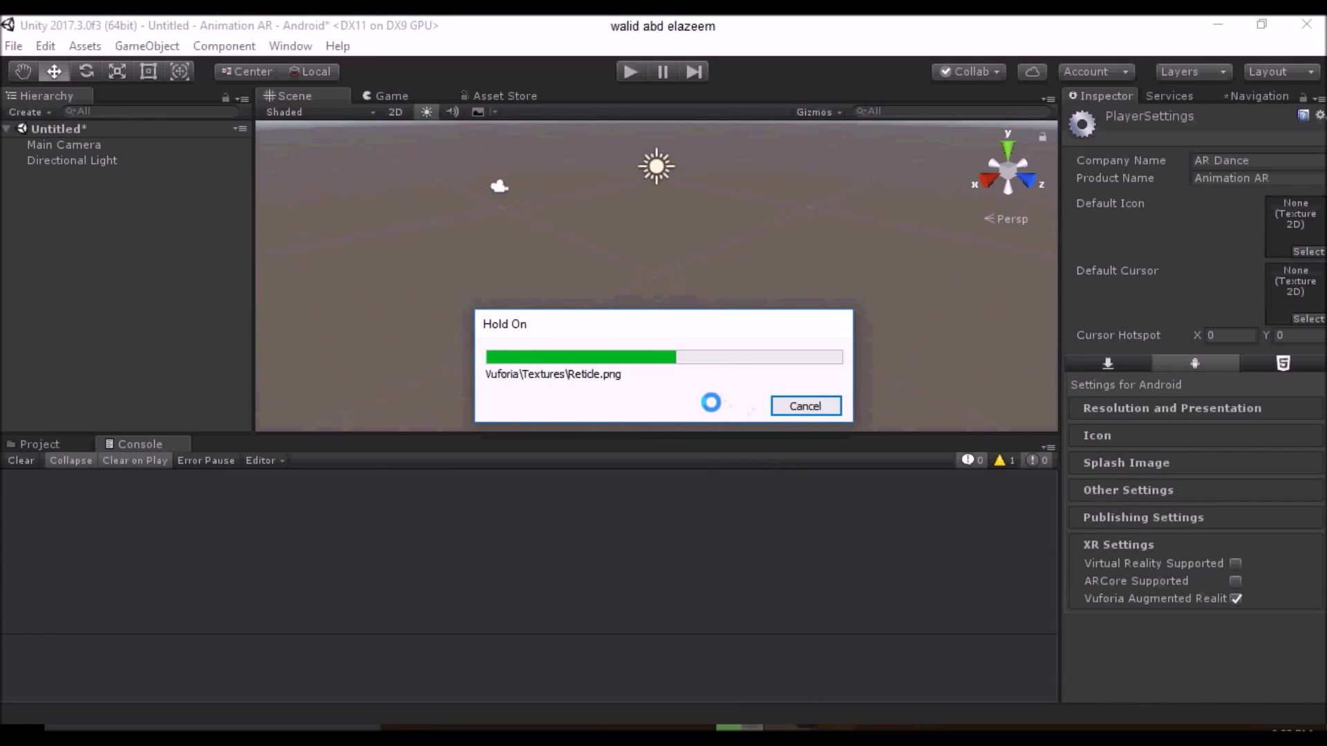
{"action": "key", "text": "alt+Tab"}
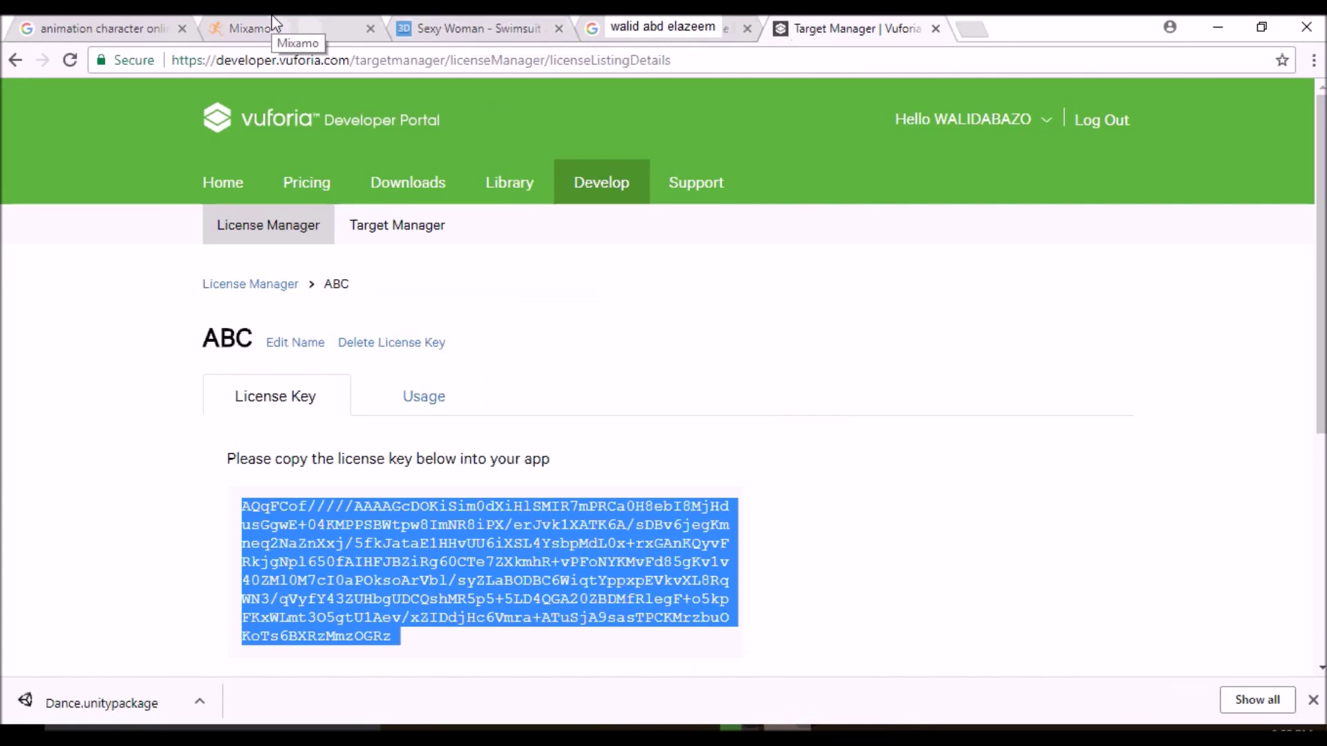
{"action": "left_click", "coordinate": [445, 26]}
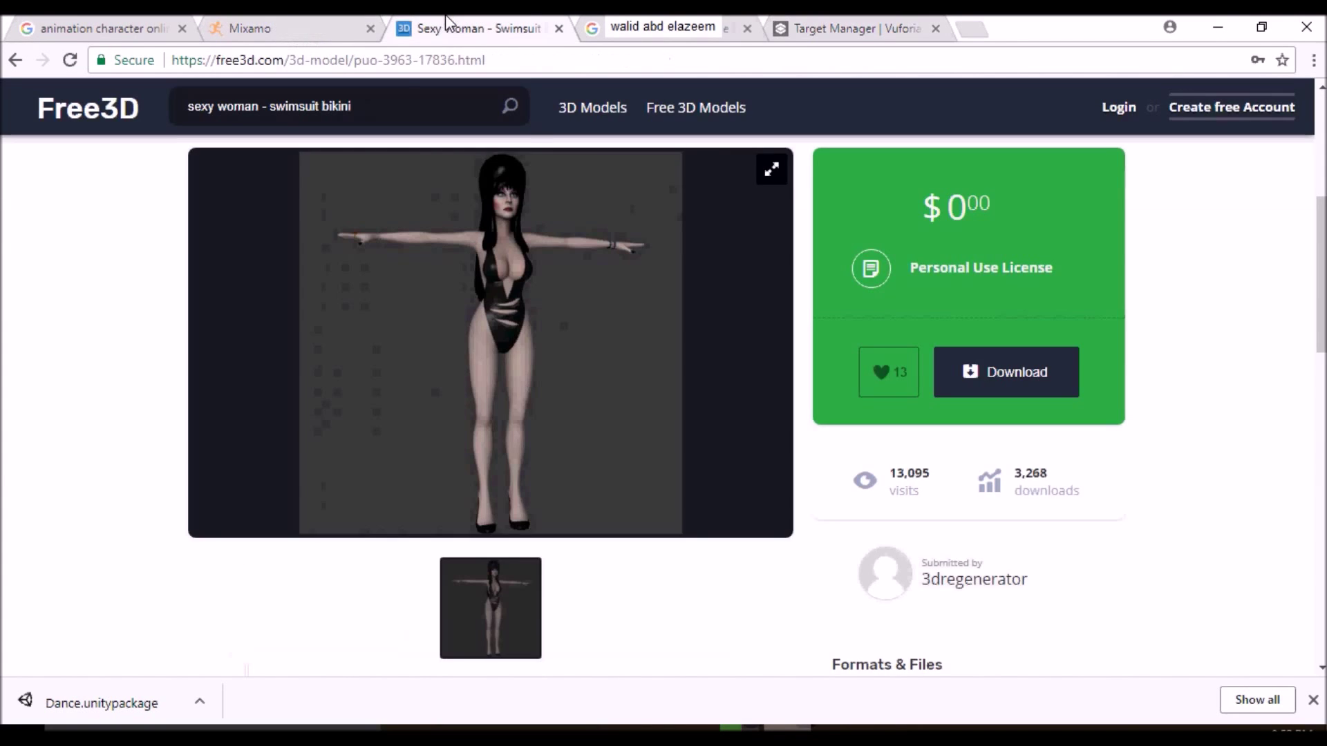
Step: Return to the woman model listing and open the Sexy Woman - Swimsuit Bikini model
{"action": "left_click", "coordinate": [17, 65]}
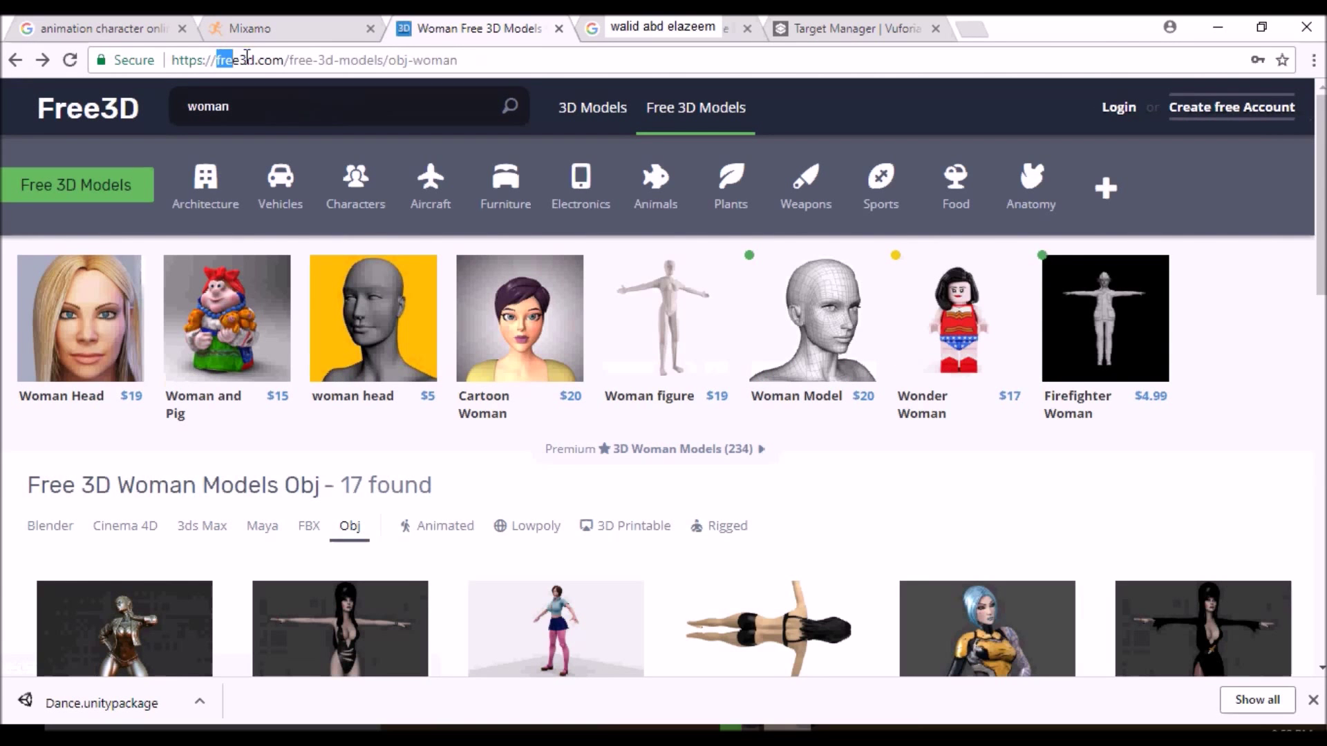
{"action": "left_click_drag", "start_coordinate": [216, 59], "coordinate": [539, 55]}
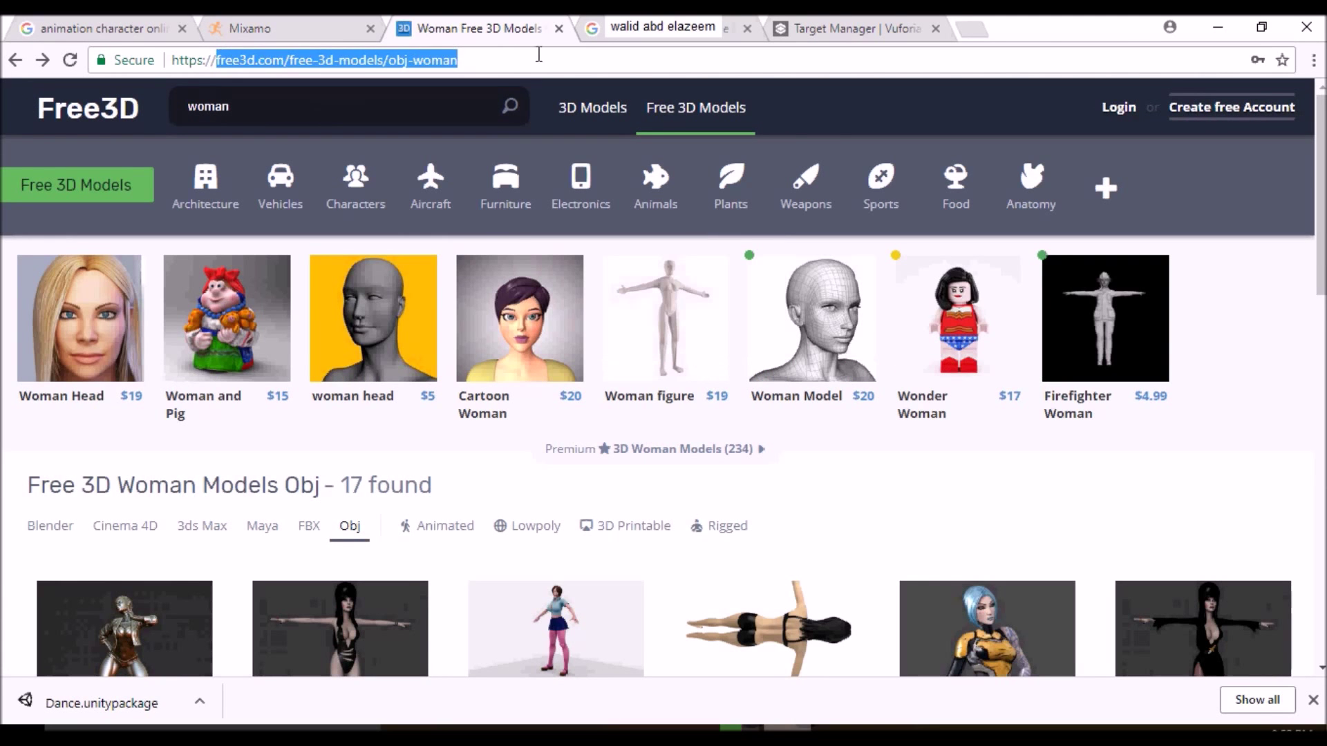
{"action": "scroll", "coordinate": [523, 238], "scroll_direction": "down", "scroll_amount": 4}
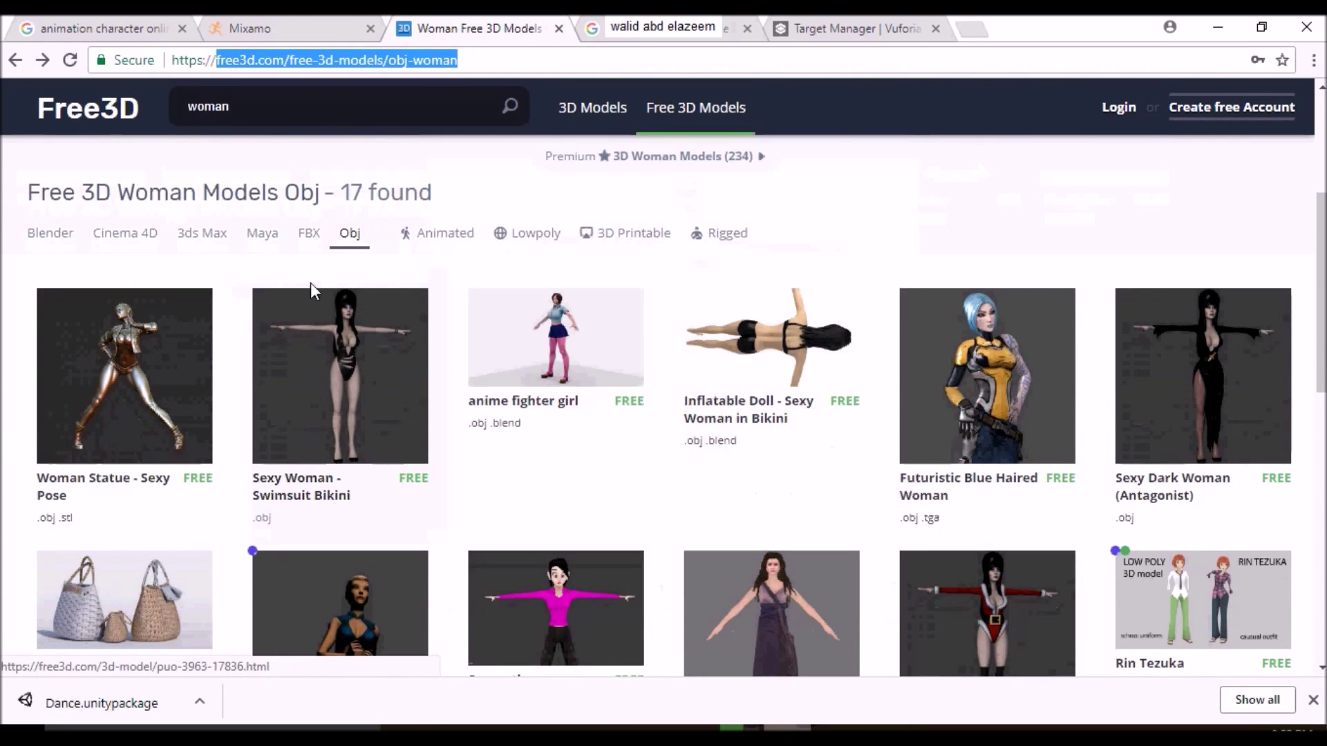
{"action": "mouse_move", "coordinate": [352, 321]}
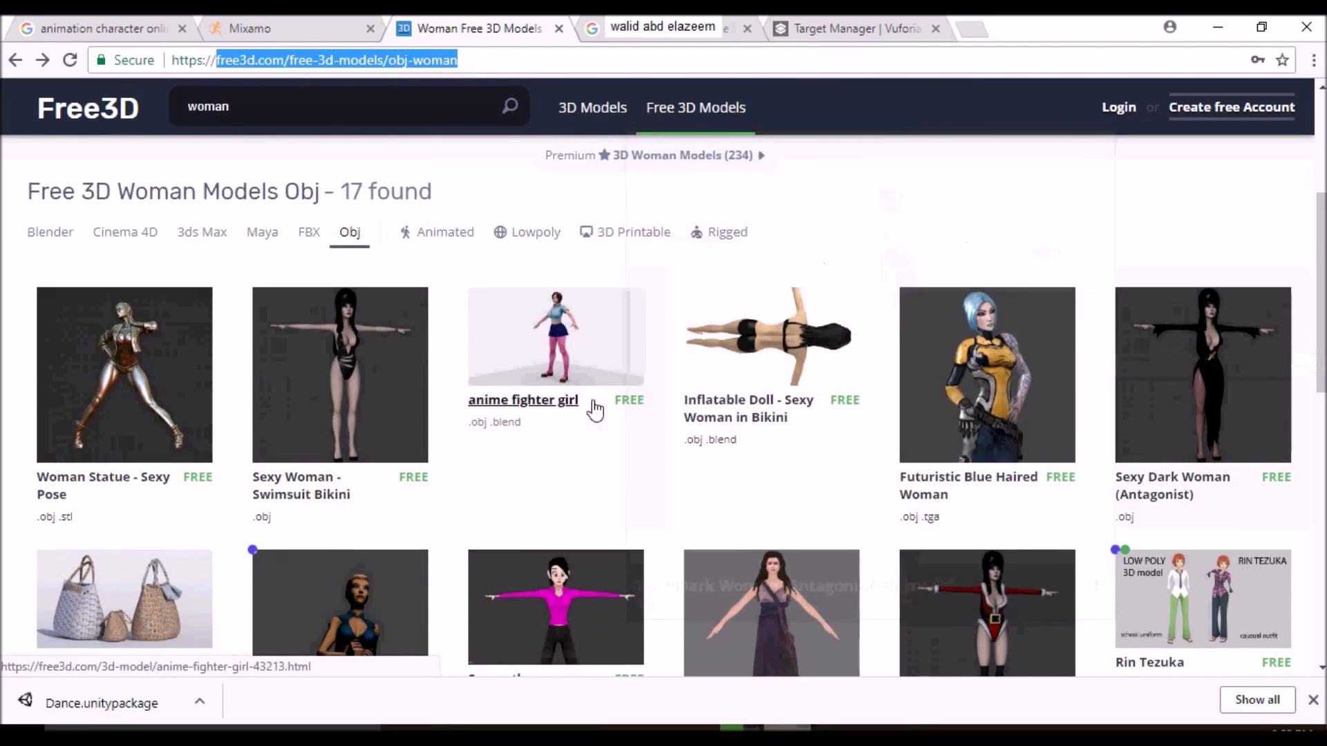
{"action": "scroll", "coordinate": [394, 320], "scroll_direction": "down", "scroll_amount": 2}
{"action": "scroll", "coordinate": [377, 326], "scroll_direction": "up", "scroll_amount": 1}
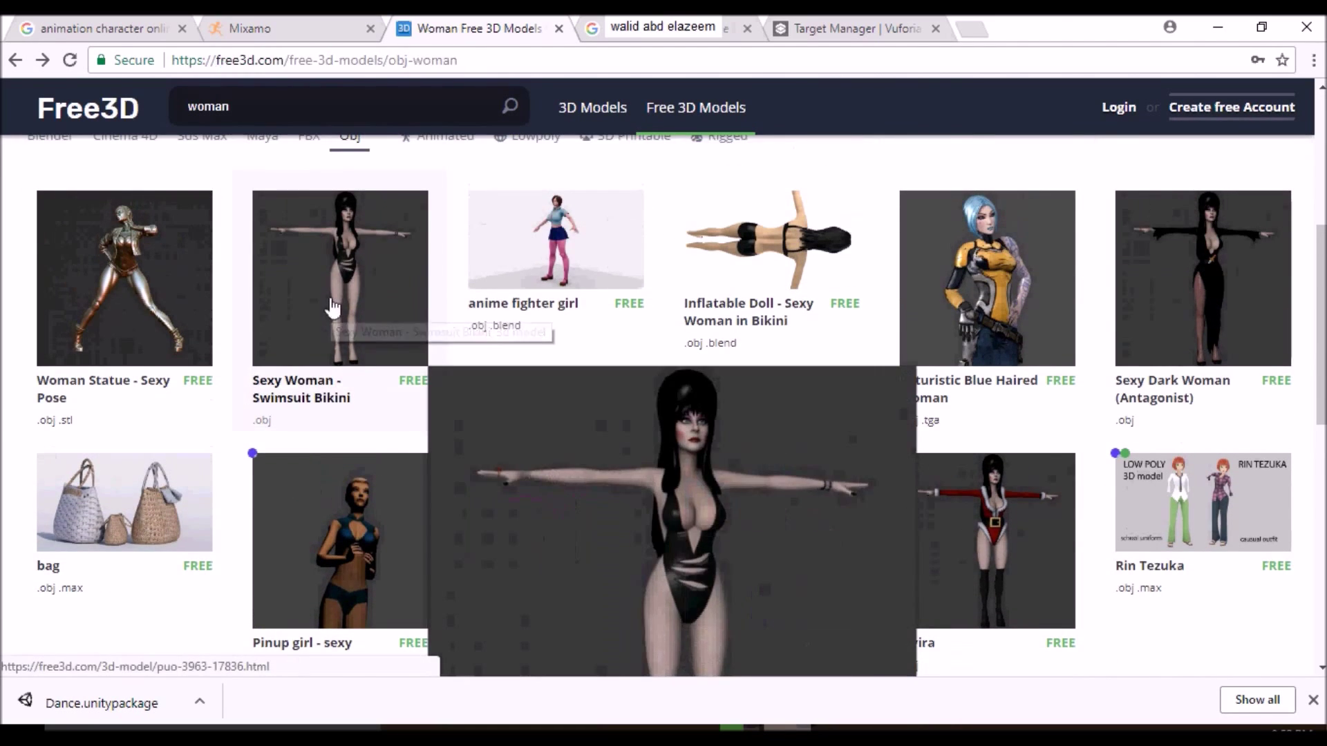
{"action": "left_click", "coordinate": [333, 307]}
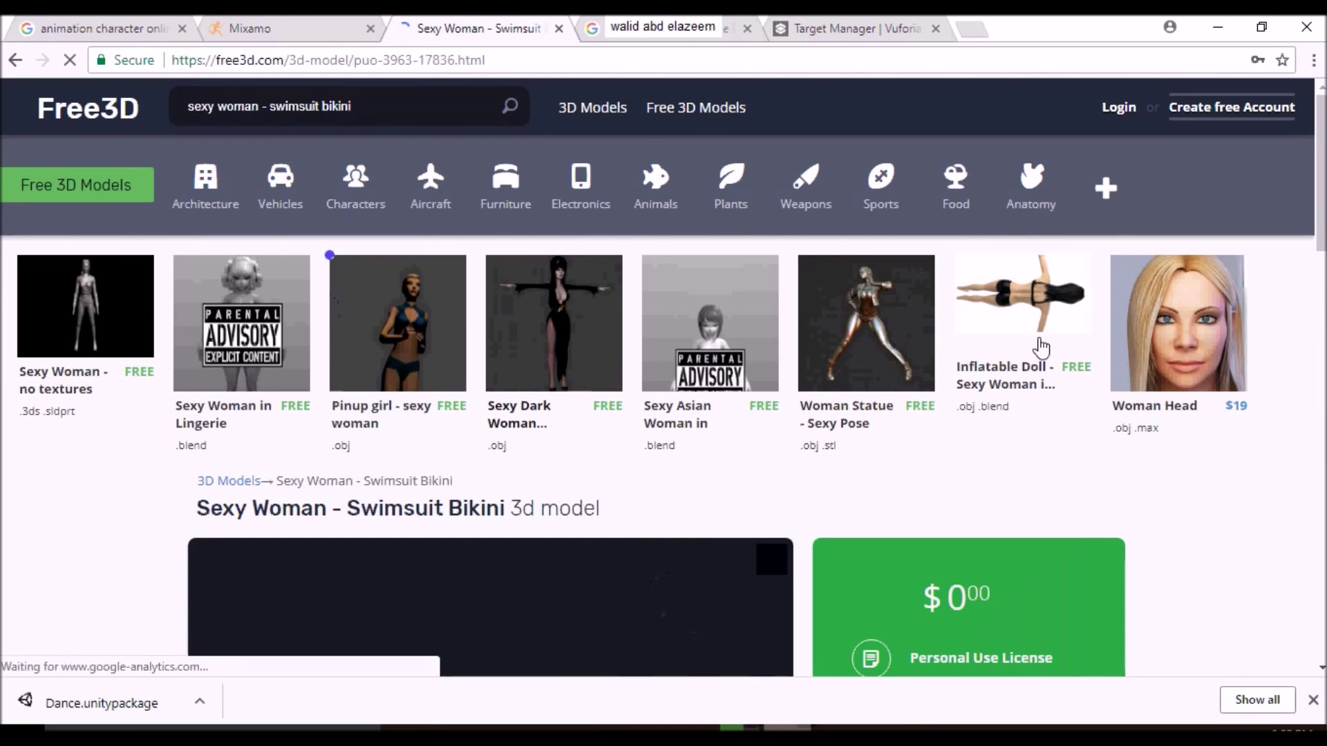
Step: Download the model as the jv3292p252io-Elvira_Swimsuit.7z archive
{"action": "scroll", "coordinate": [1120, 428], "scroll_direction": "down", "scroll_amount": 6}
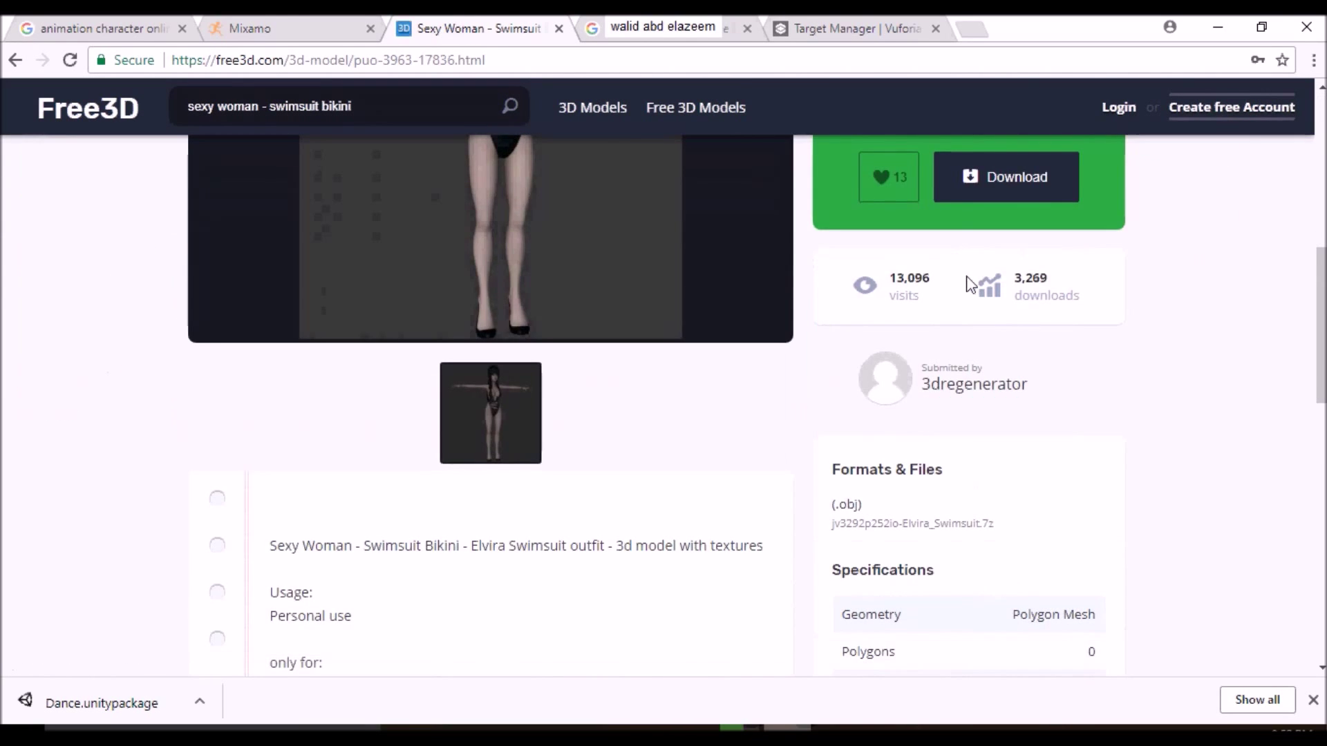
{"action": "scroll", "coordinate": [1030, 276], "scroll_direction": "up", "scroll_amount": 1}
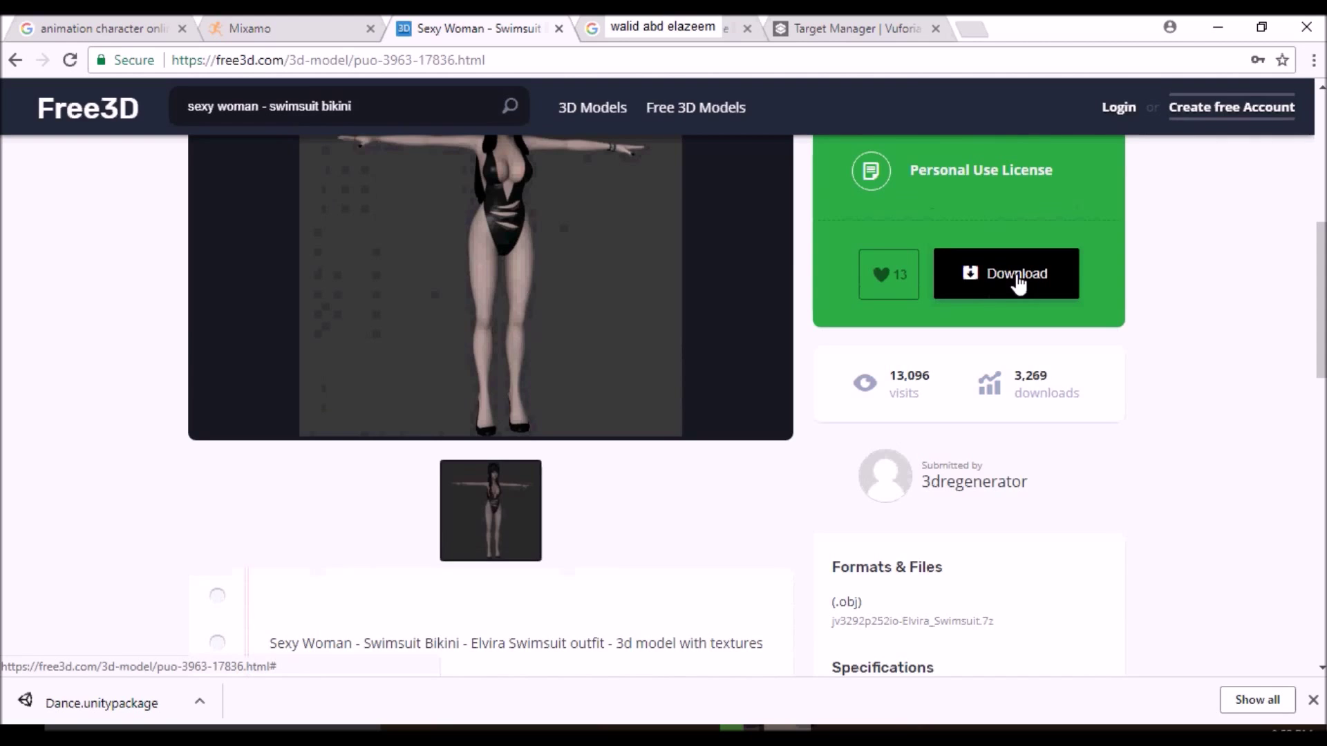
{"action": "left_click", "coordinate": [1017, 276]}
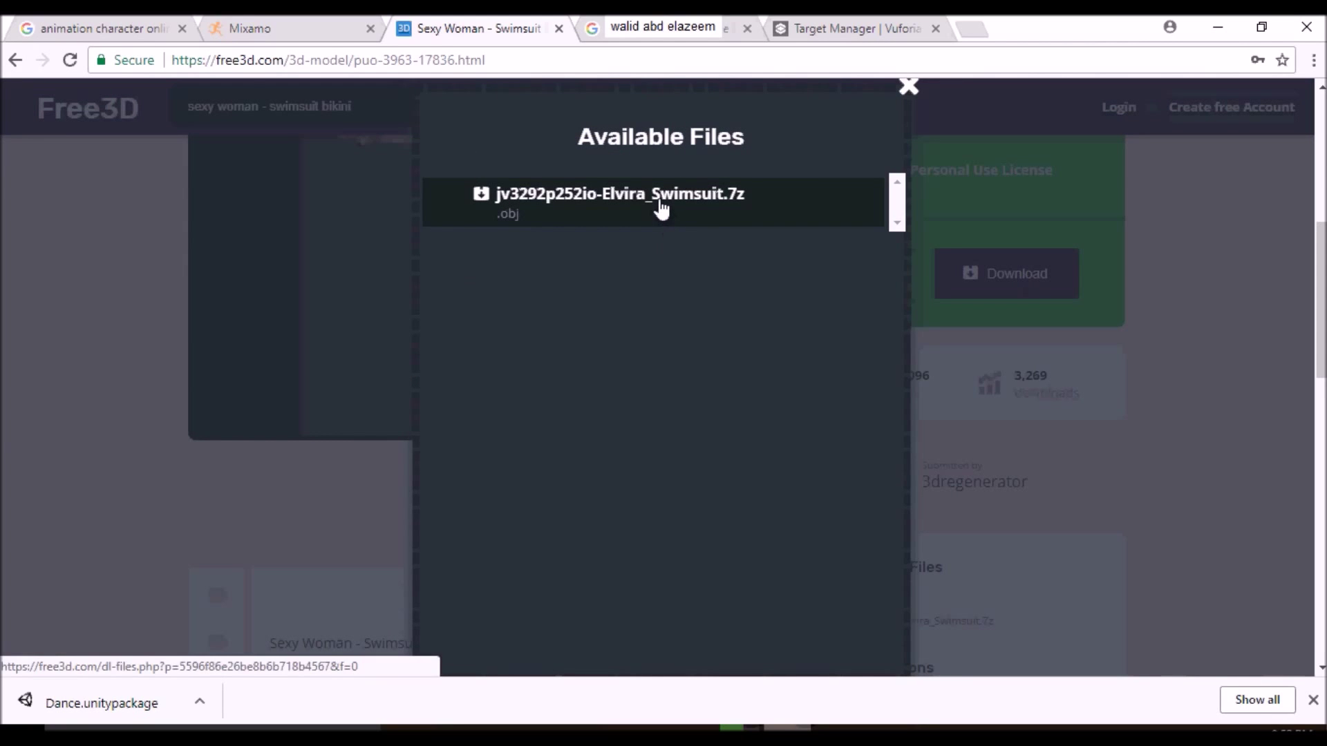
{"action": "left_click", "coordinate": [661, 207]}
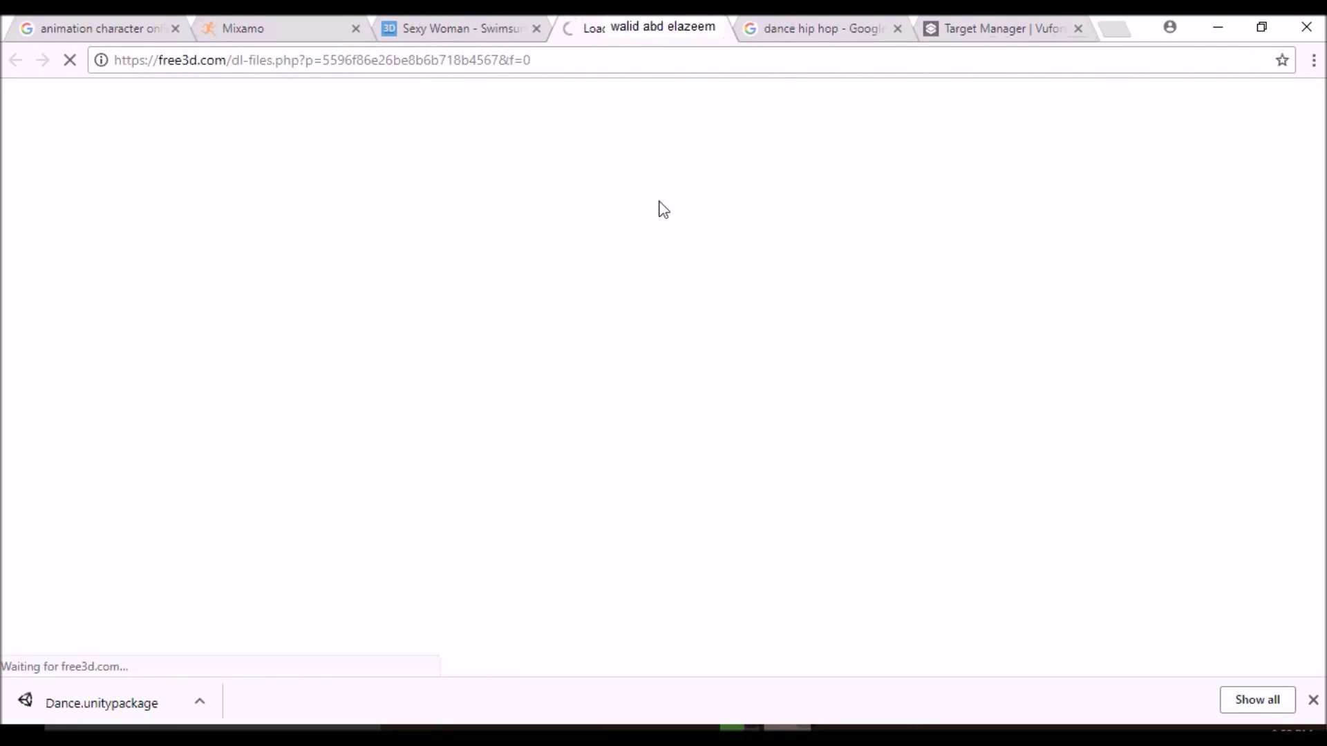
{"action": "left_click", "coordinate": [448, 33]}
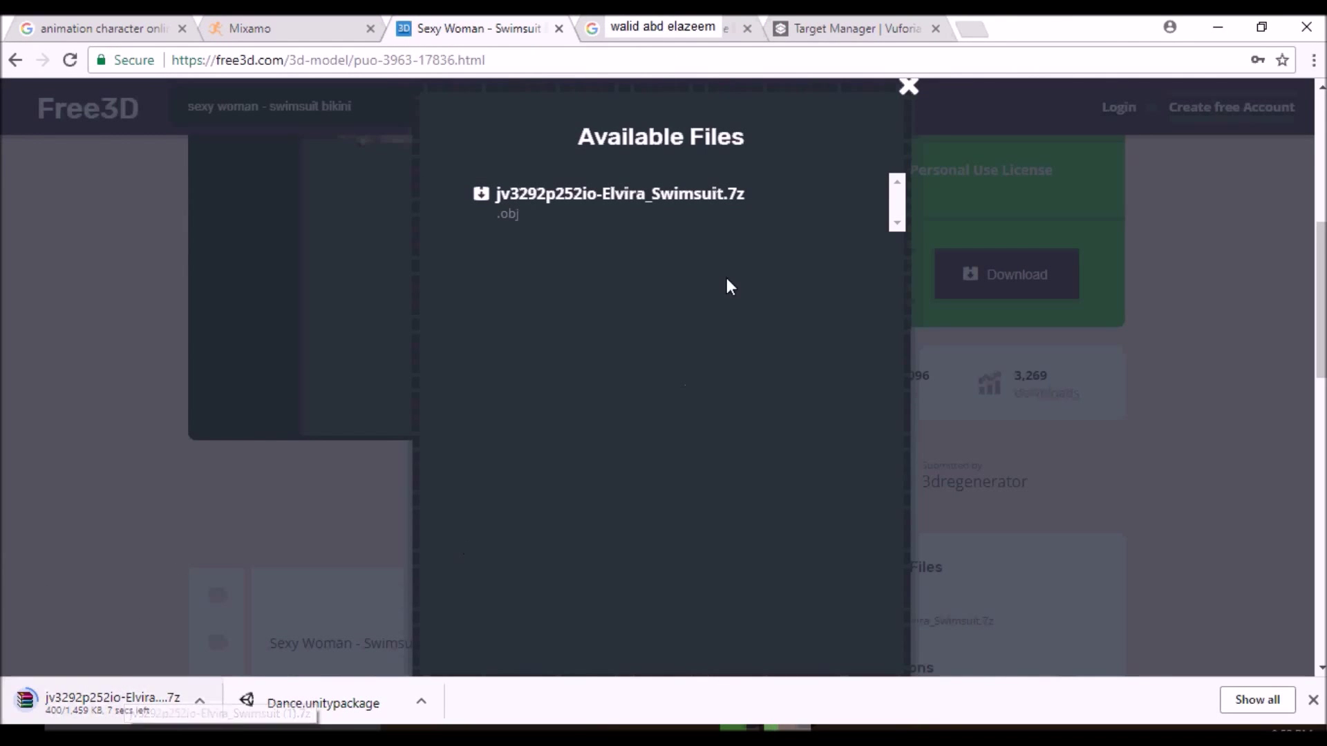
Step: Sign in to Mixamo through the Adobe ID form and open the browser downloads list
{"action": "left_click", "coordinate": [267, 27]}
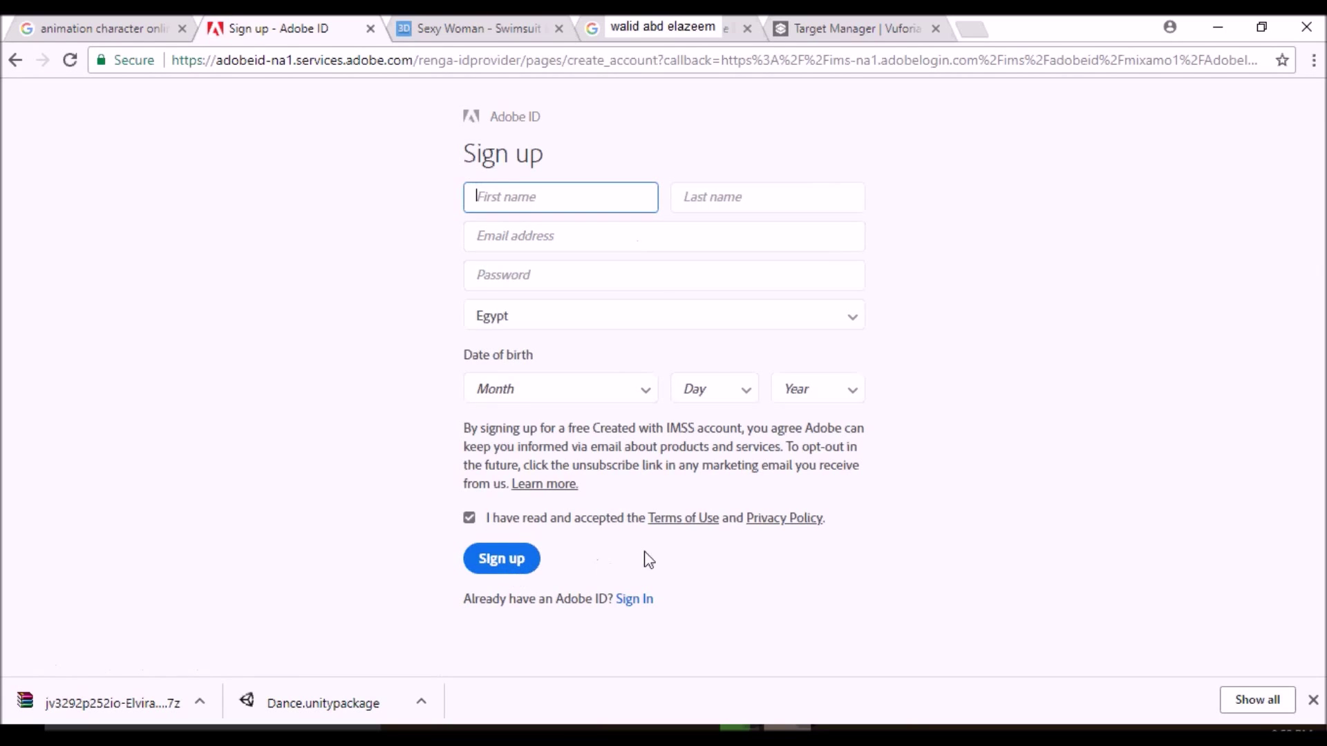
{"action": "left_click", "coordinate": [632, 600]}
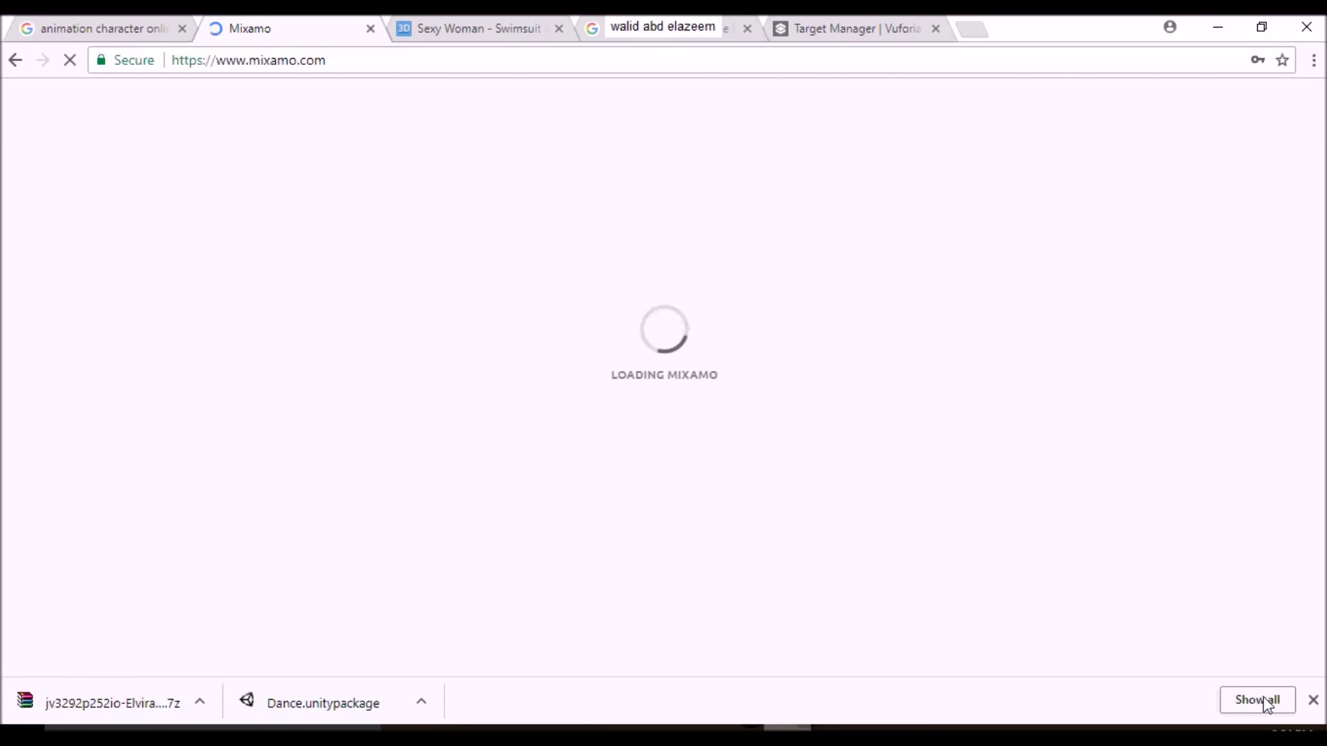
{"action": "left_click", "coordinate": [1267, 703]}
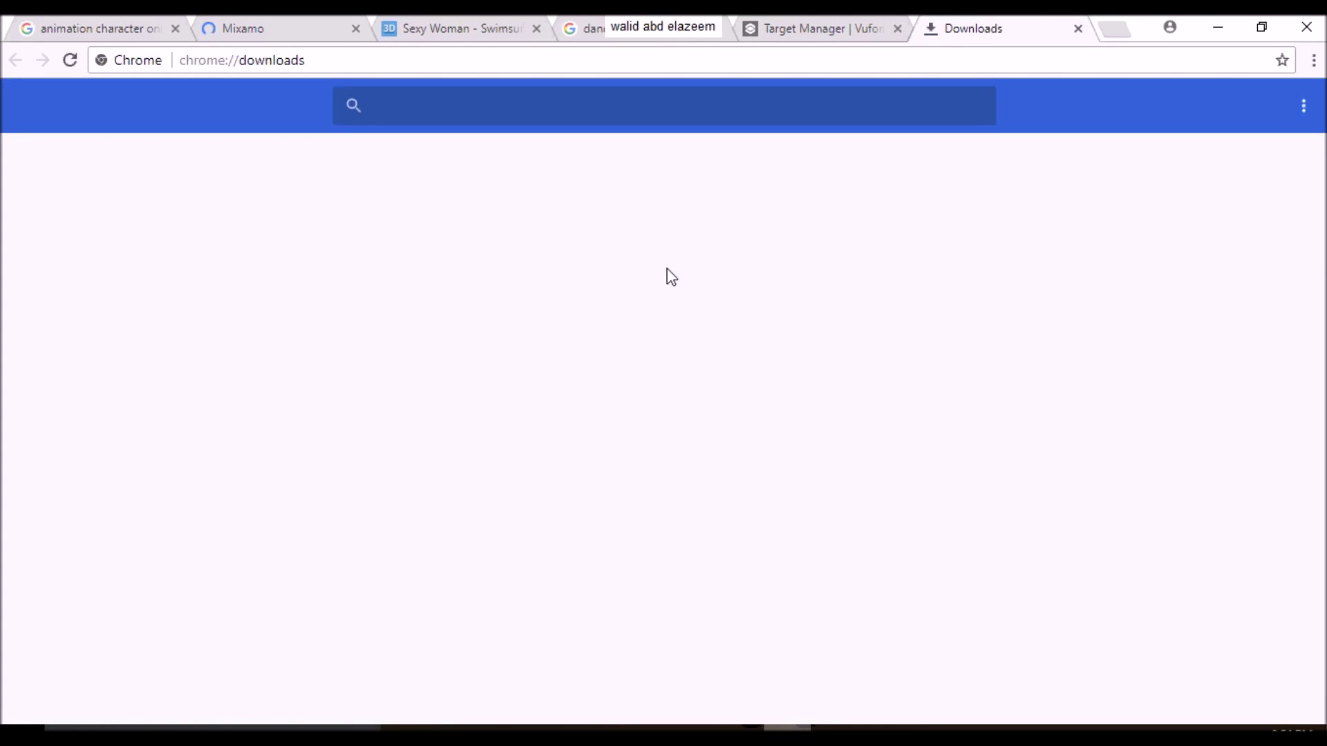
Step: Extract the Elvira swimsuit .7z archive to its own folder and open Elvira_Swimsuit
{"action": "left_click", "coordinate": [474, 269]}
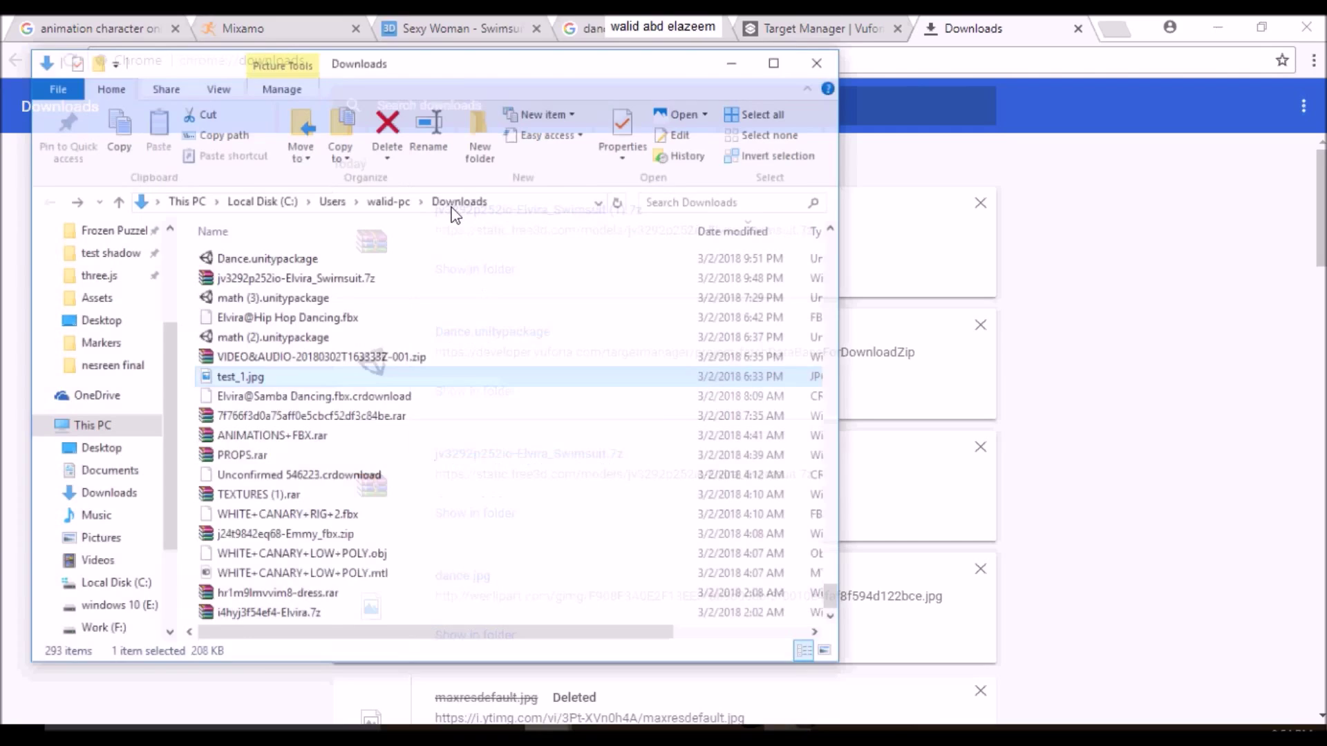
{"action": "right_click", "coordinate": [288, 598]}
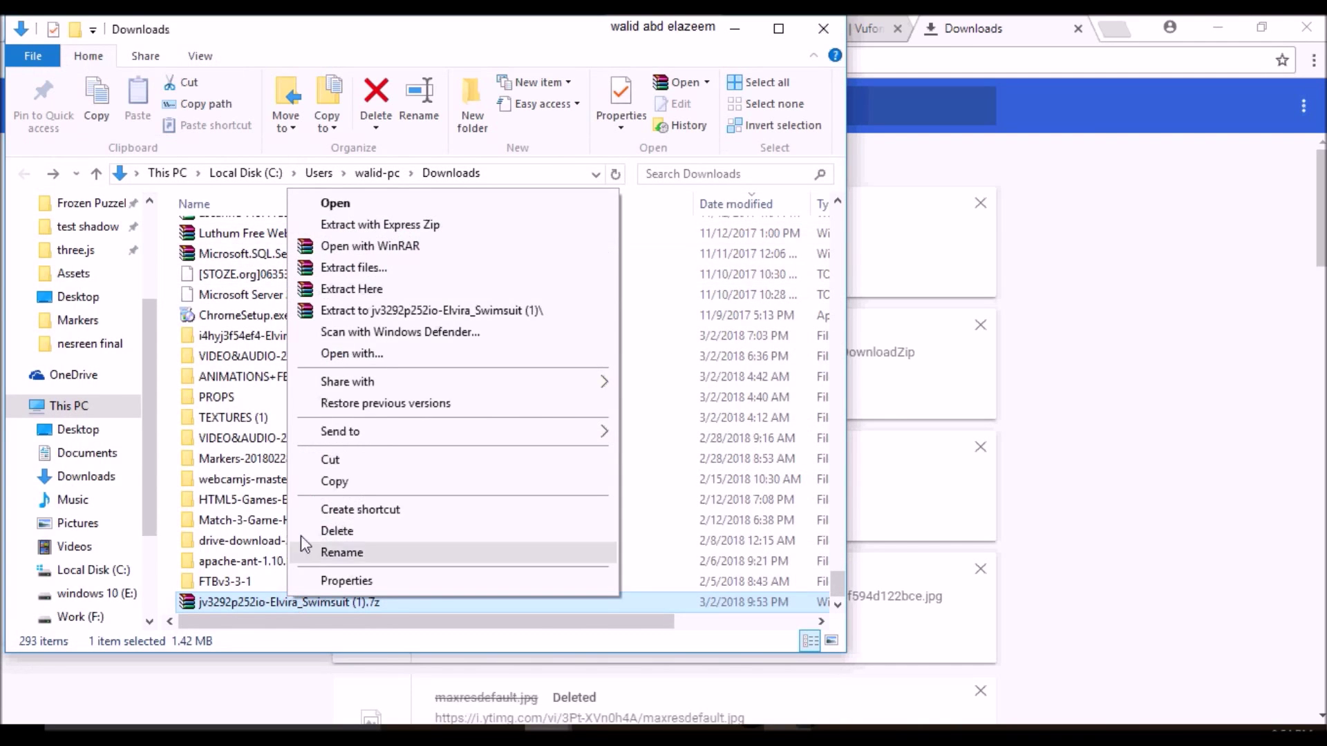
{"action": "left_click", "coordinate": [414, 312]}
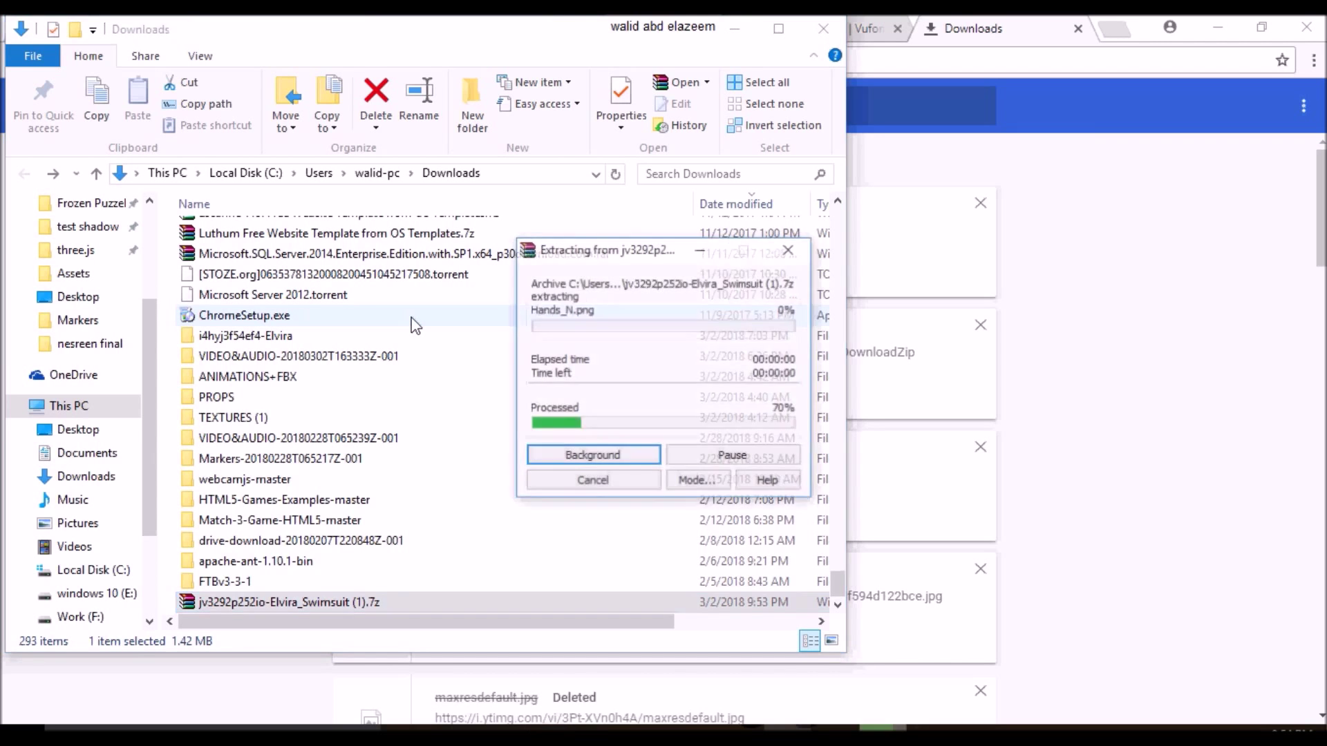
{"action": "scroll", "coordinate": [412, 318], "scroll_direction": "down", "scroll_amount": 1}
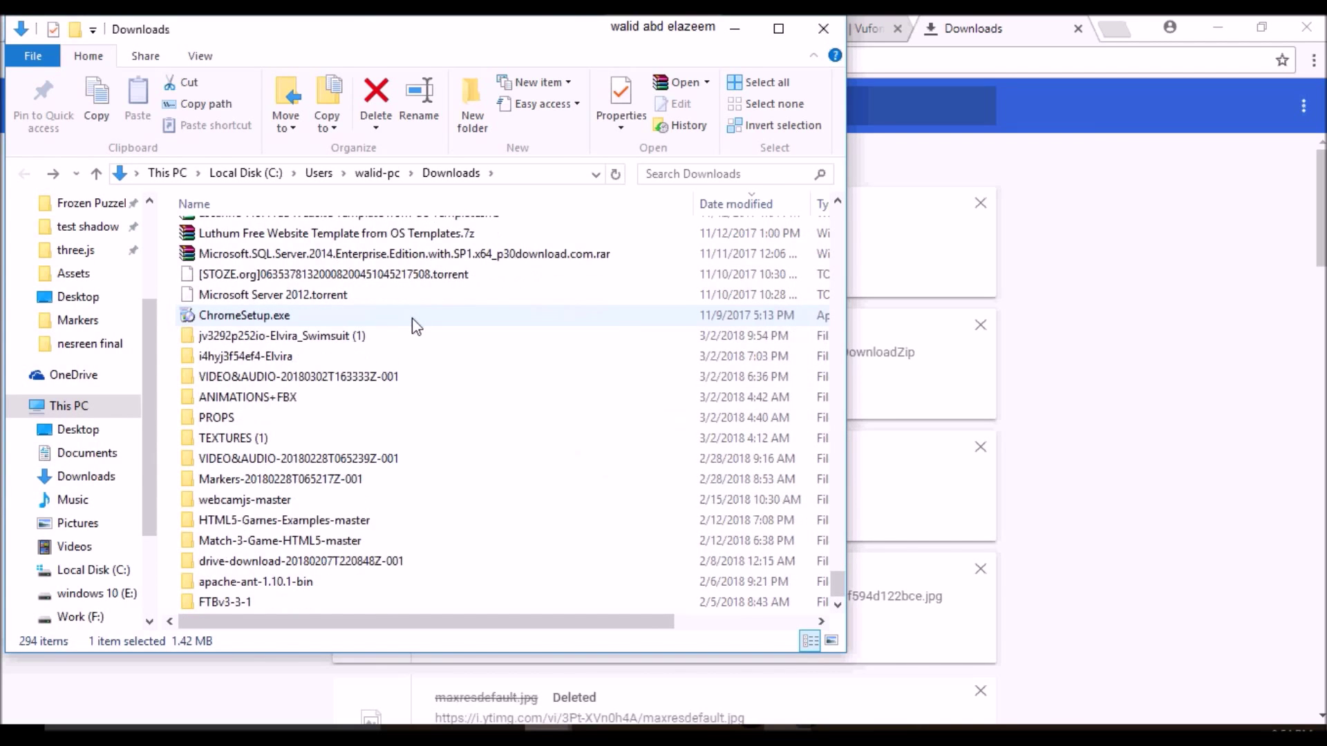
{"action": "double_click", "coordinate": [349, 336]}
{"action": "double_click", "coordinate": [282, 231]}
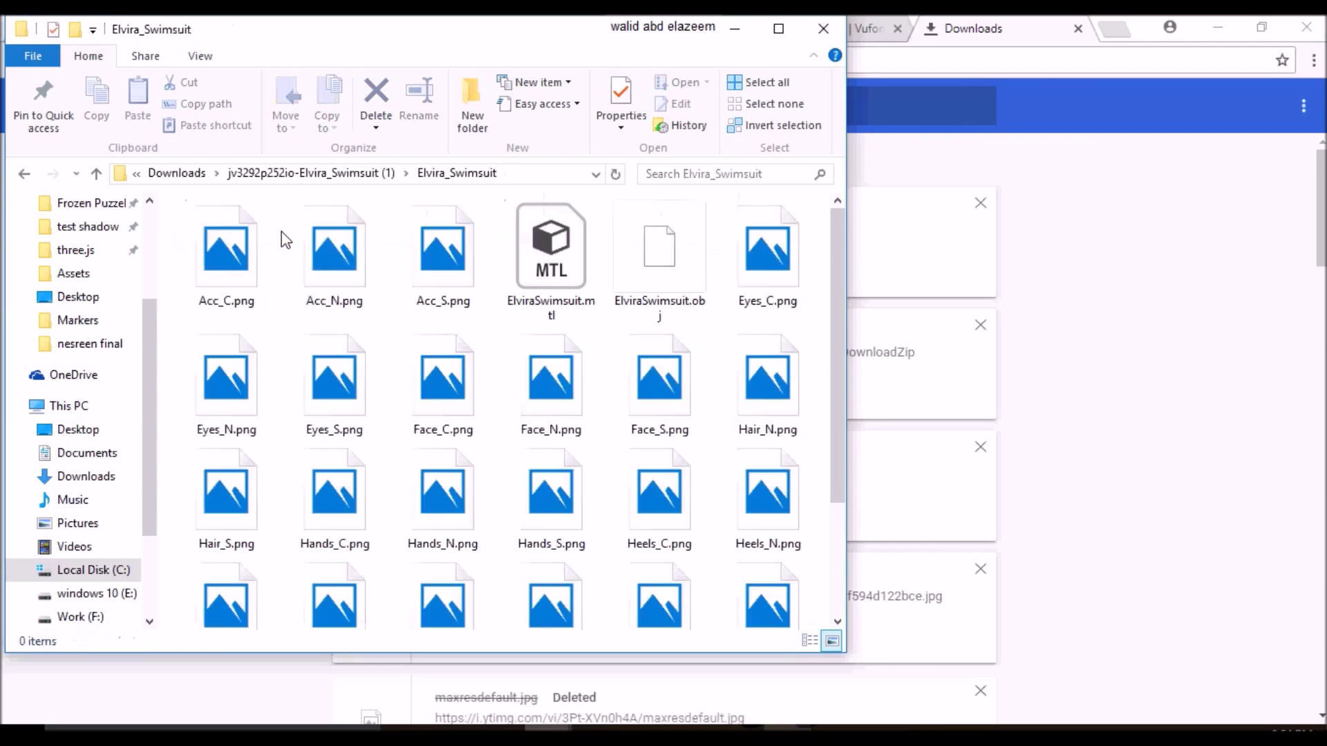
Step: Inspect the textures and select ElviraSwimsuit.obj together with ElviraSwimsuit.mtl
{"action": "scroll", "coordinate": [519, 368], "scroll_direction": "down", "scroll_amount": 1}
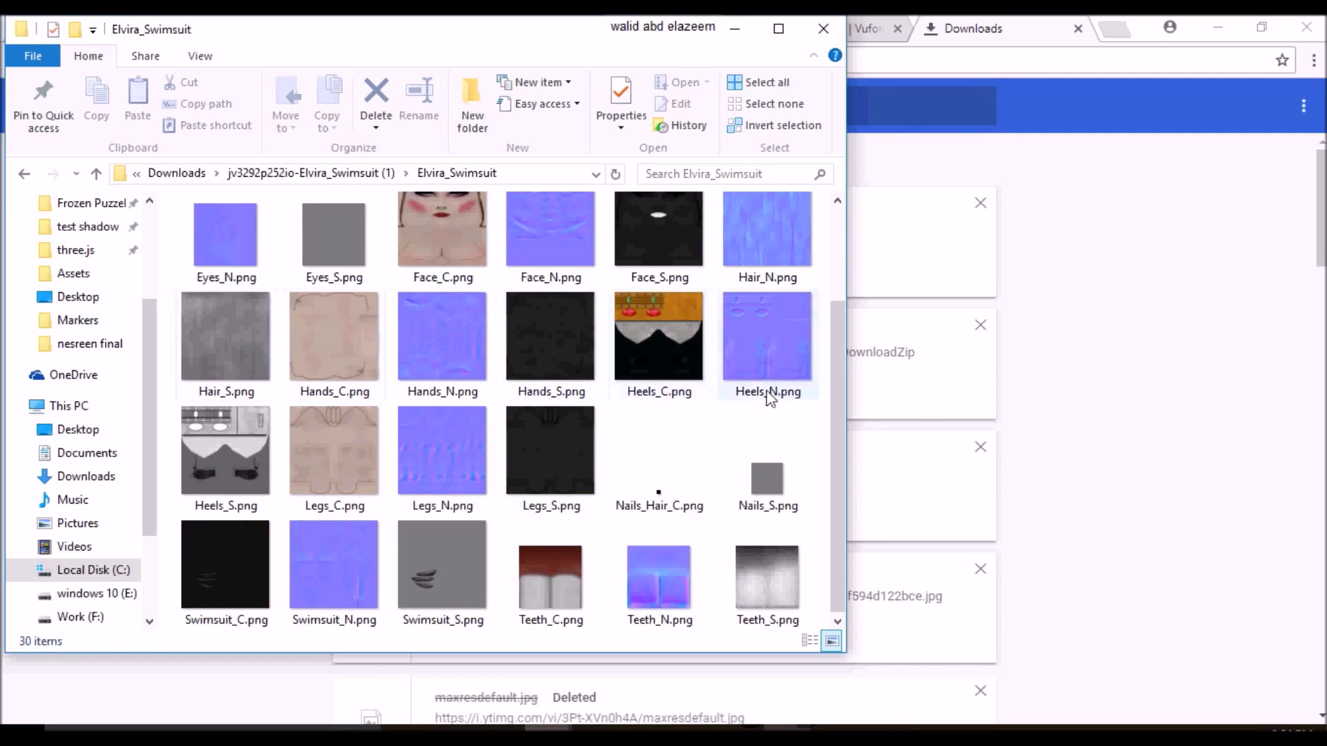
{"action": "left_click", "coordinate": [649, 487]}
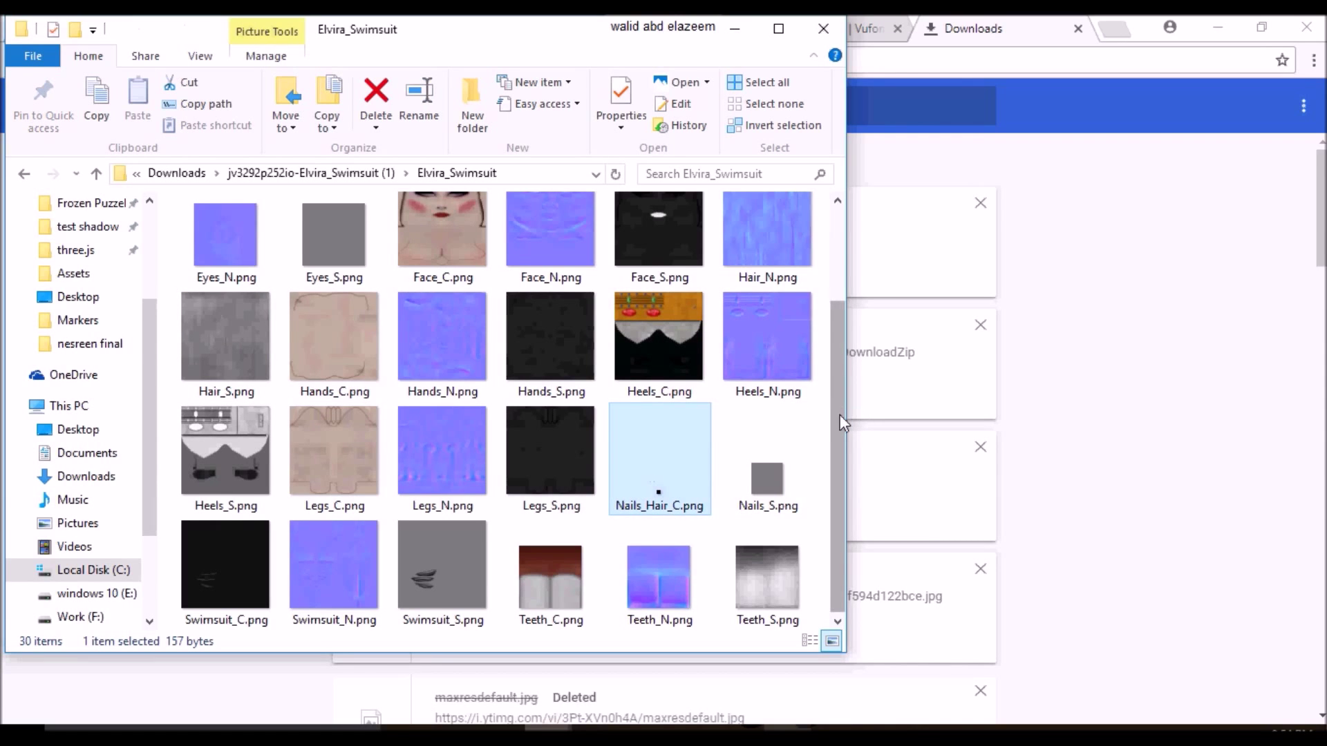
{"action": "left_click_drag", "start_coordinate": [839, 423], "coordinate": [828, 303]}
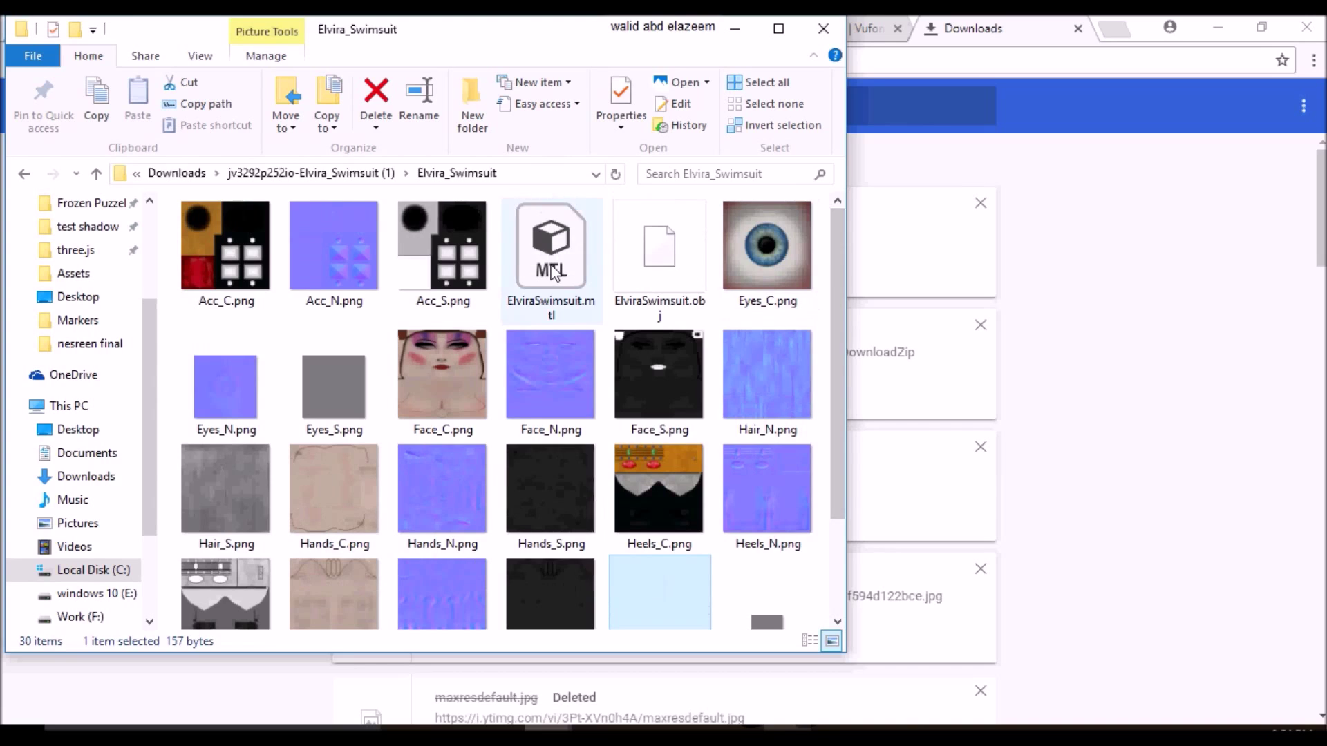
{"action": "left_click", "coordinate": [553, 269]}
{"action": "left_click", "coordinate": [662, 259]}
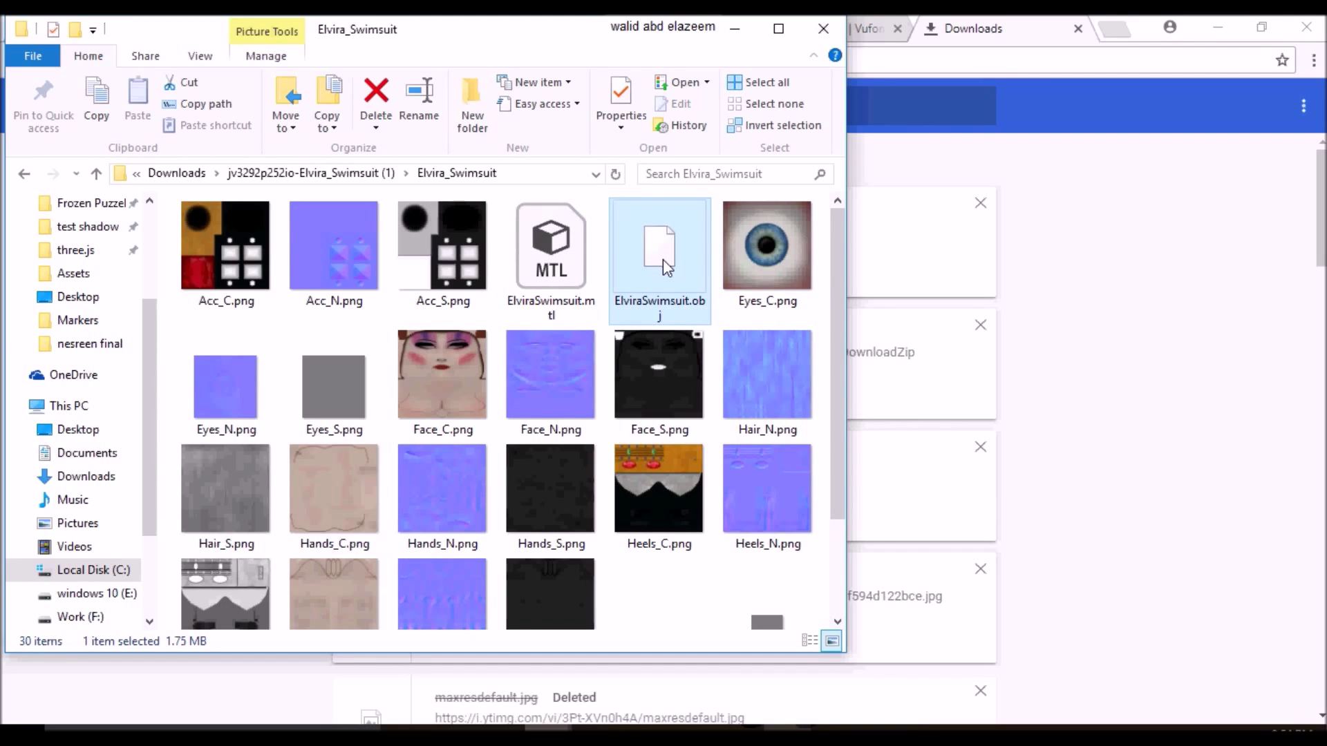
{"action": "left_click", "coordinate": [565, 254], "text": "ctrl"}
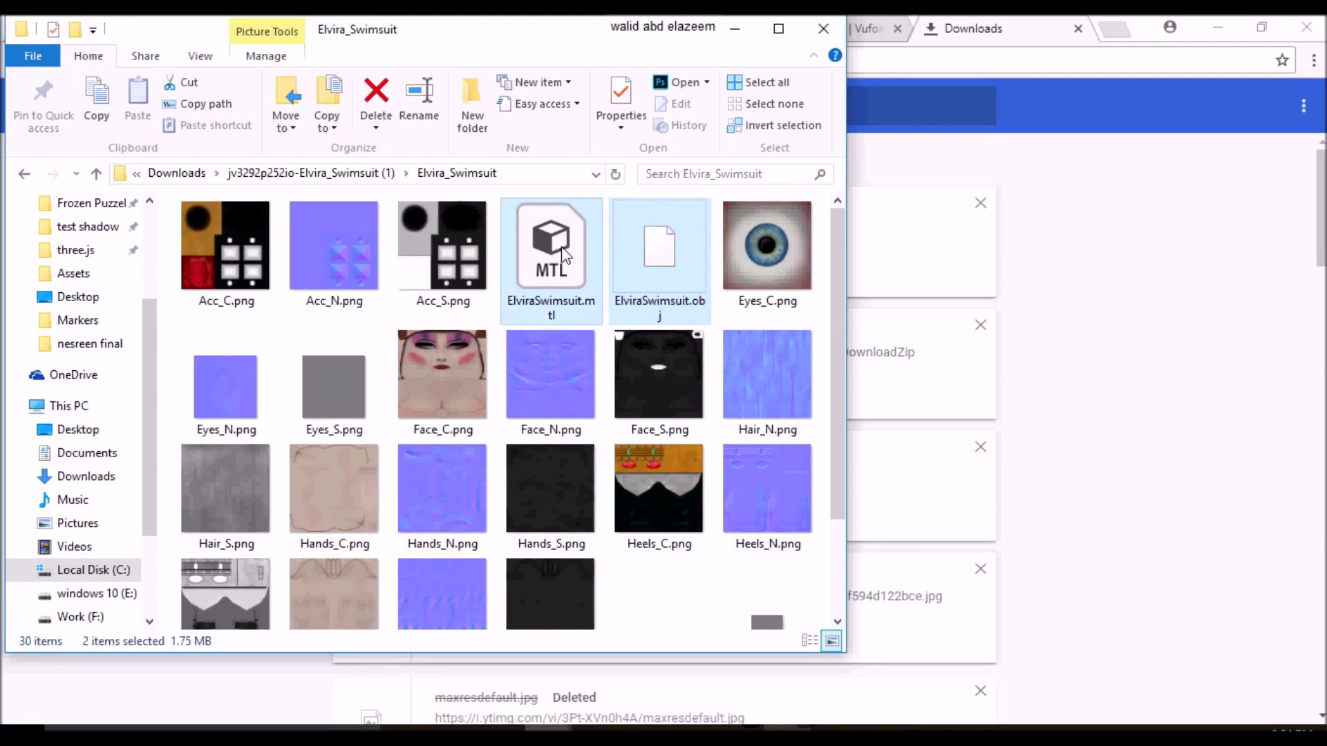
{"action": "left_click", "coordinate": [1121, 288]}
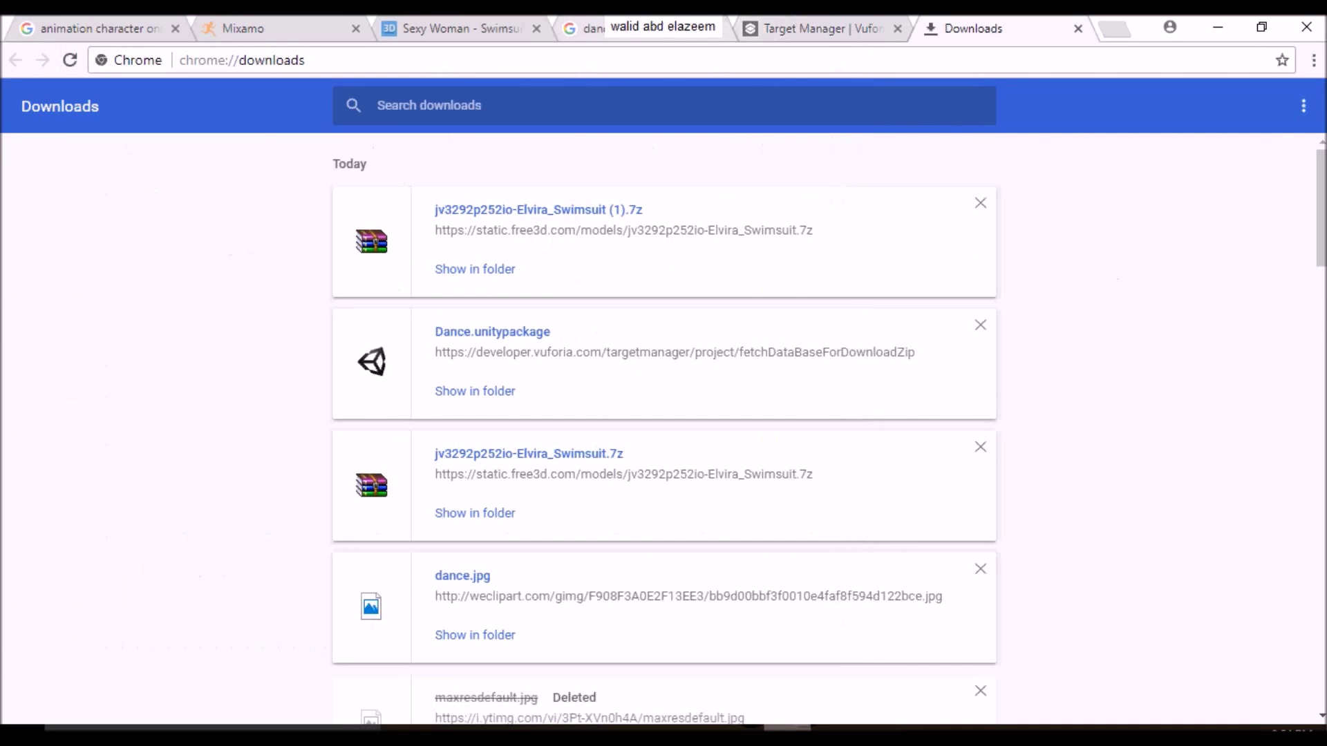
{"action": "left_click", "coordinate": [254, 18]}
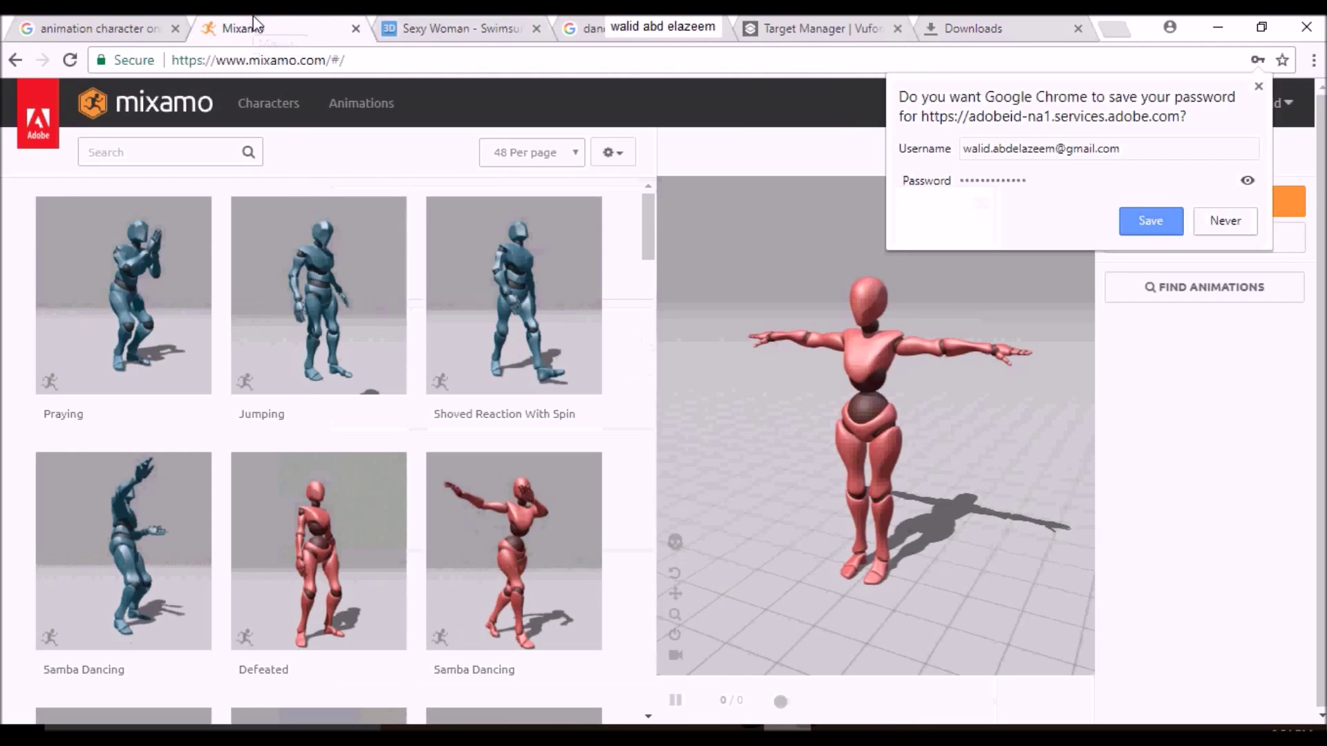
Step: Drag ElviraSwimsuit.obj and ElviraSwimsuit.mtl into Mixamo's Upload Character dialog
{"action": "left_click", "coordinate": [1165, 220]}
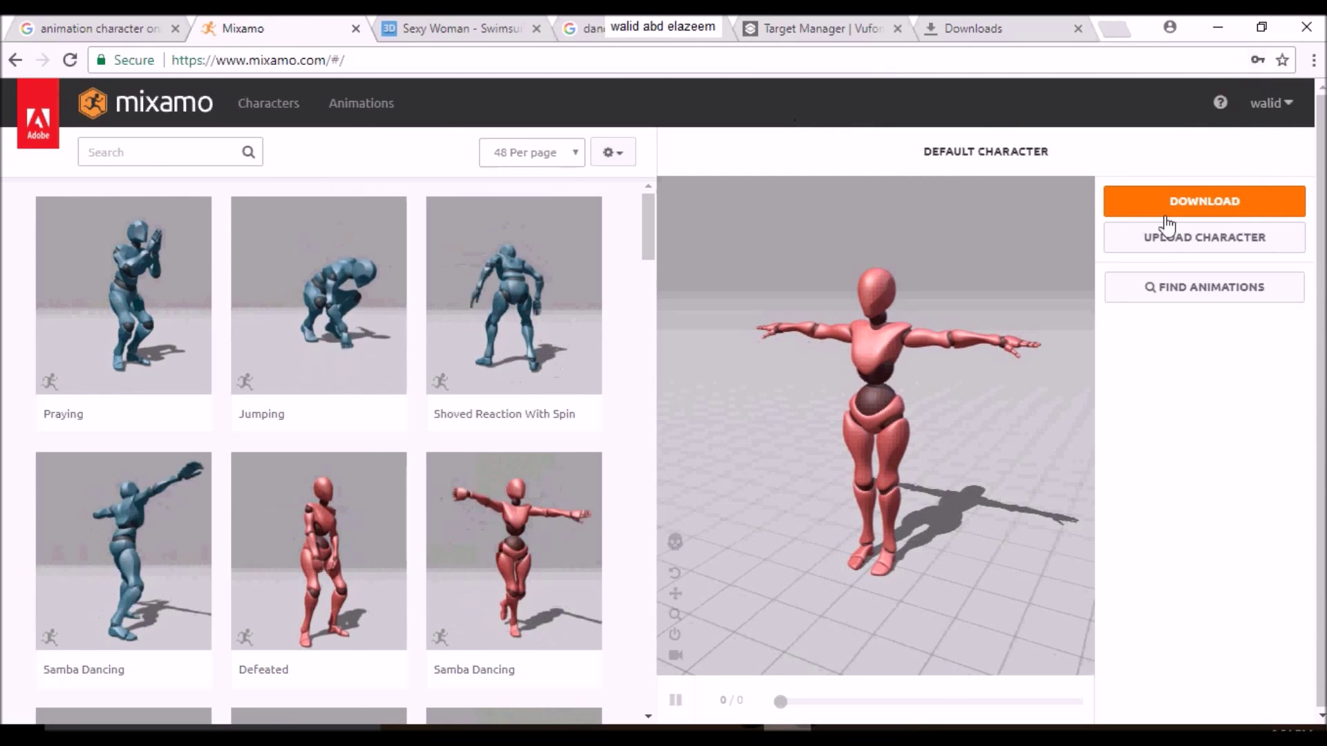
{"action": "left_click", "coordinate": [1168, 240]}
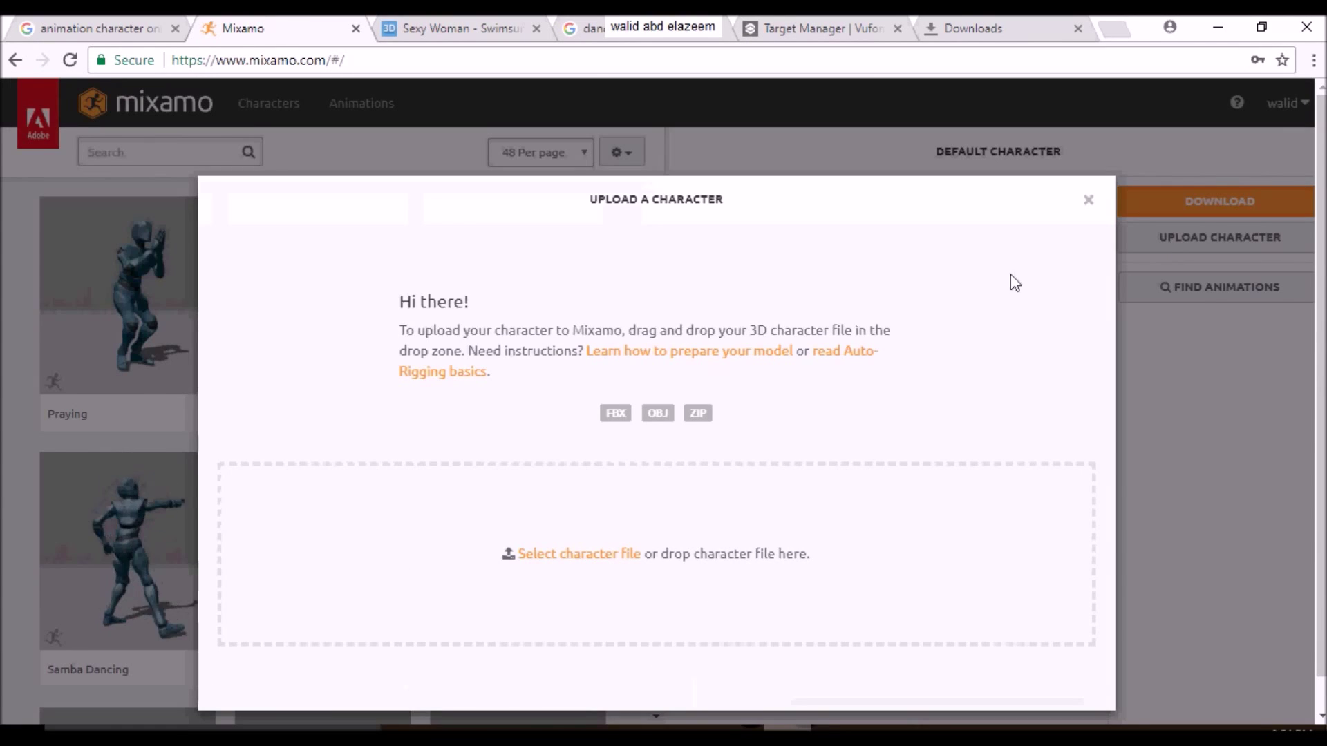
{"action": "mouse_move", "coordinate": [547, 727]}
{"action": "left_click", "coordinate": [517, 687]}
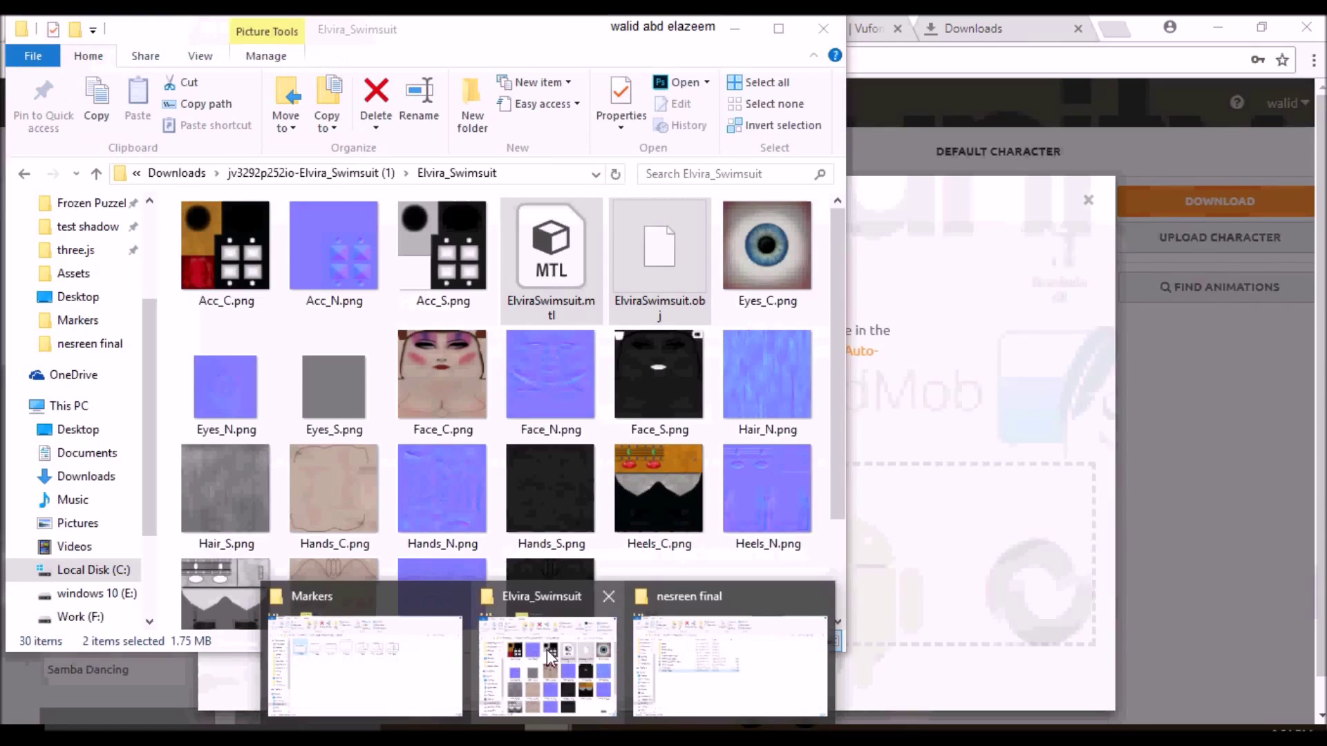
{"action": "left_click", "coordinate": [543, 242]}
{"action": "left_click", "coordinate": [660, 253], "text": "ctrl"}
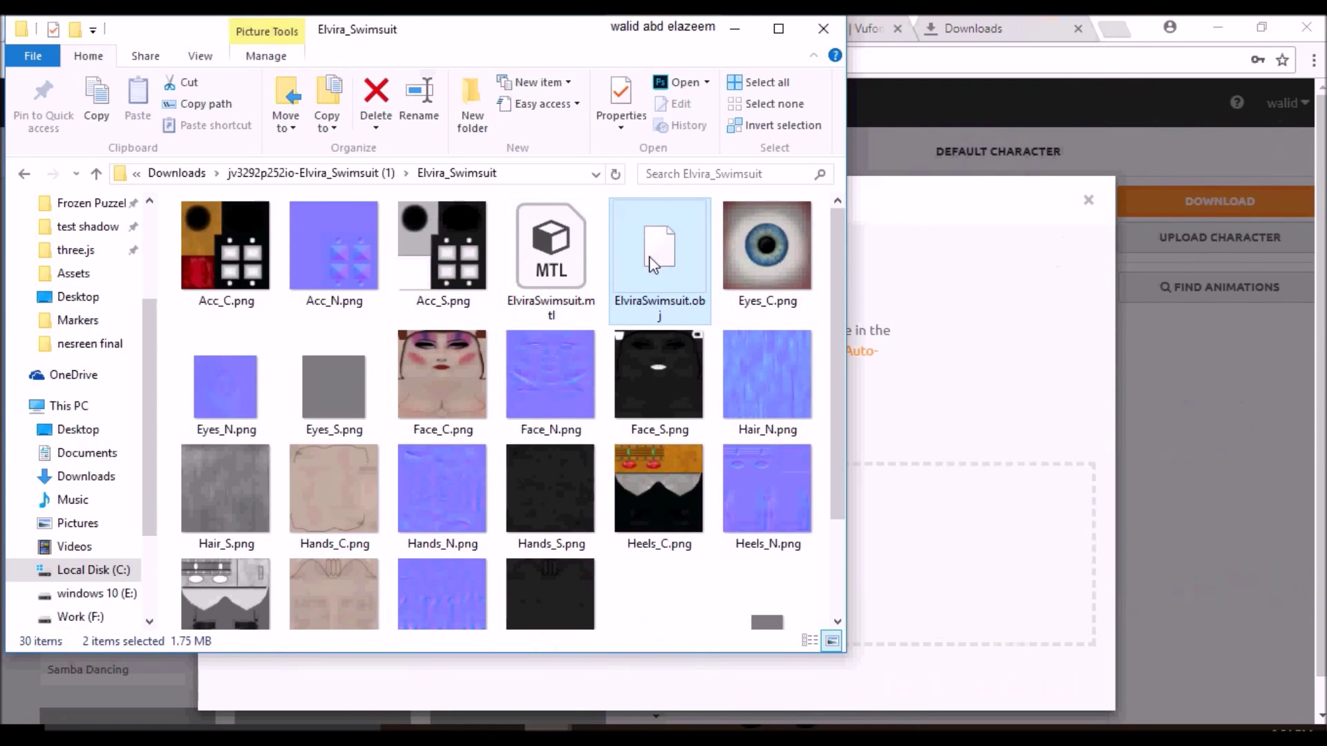
{"action": "left_click_drag", "start_coordinate": [660, 254], "coordinate": [945, 563]}
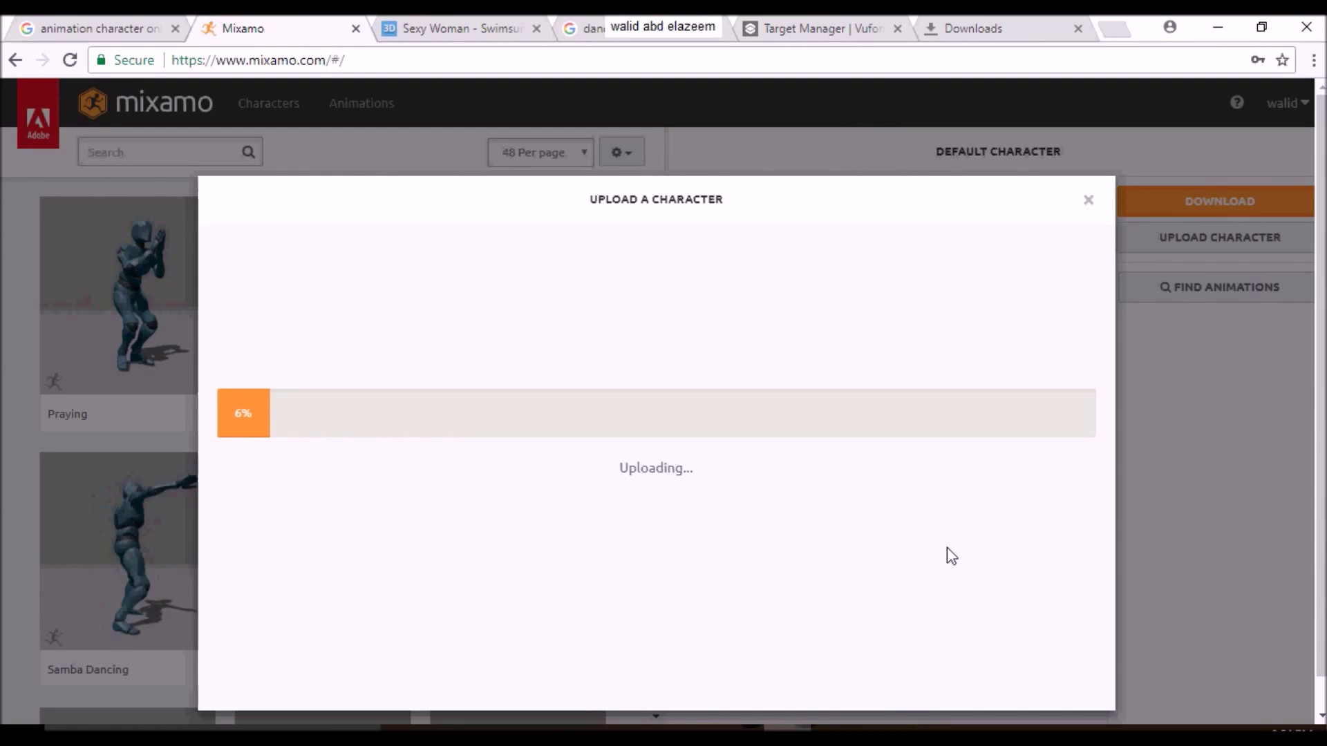
{"action": "key", "text": "alt+Tab"}
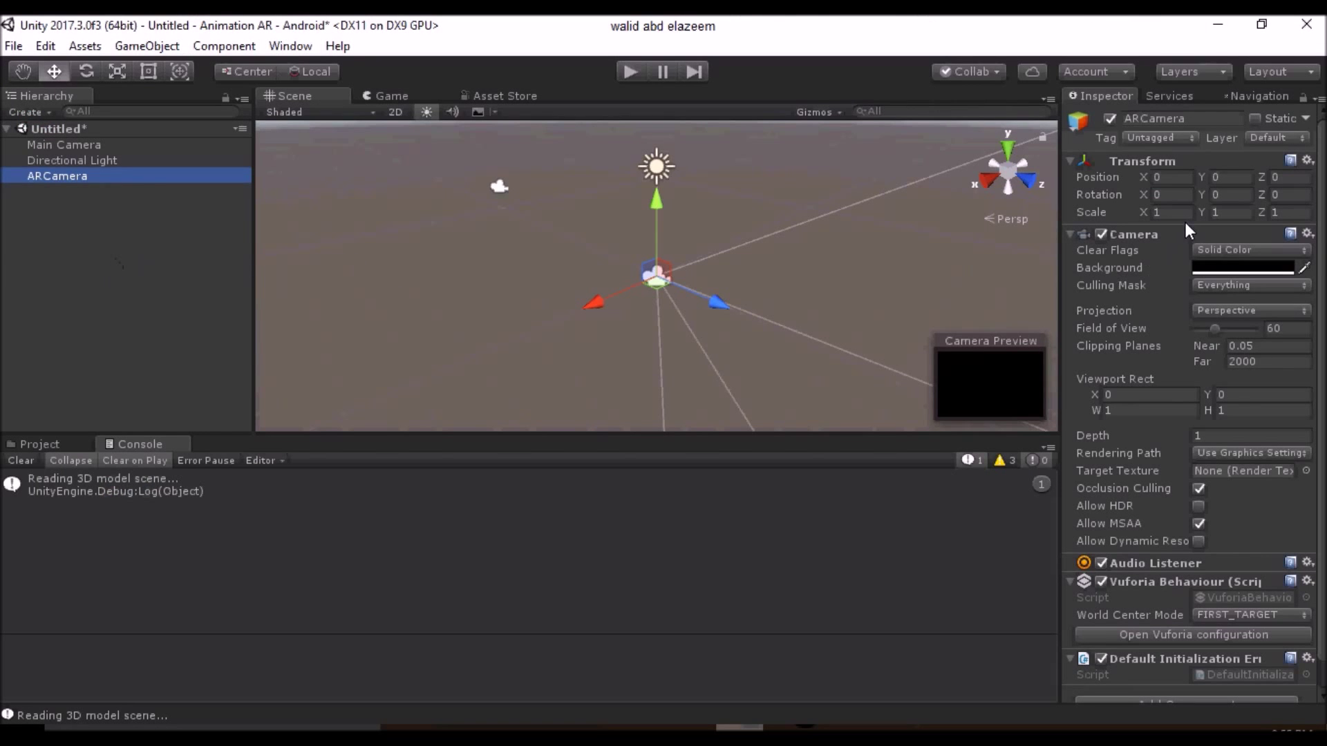
Step: Paste the Vuforia app license key into the Vuforia configuration
{"action": "left_click", "coordinate": [1229, 631]}
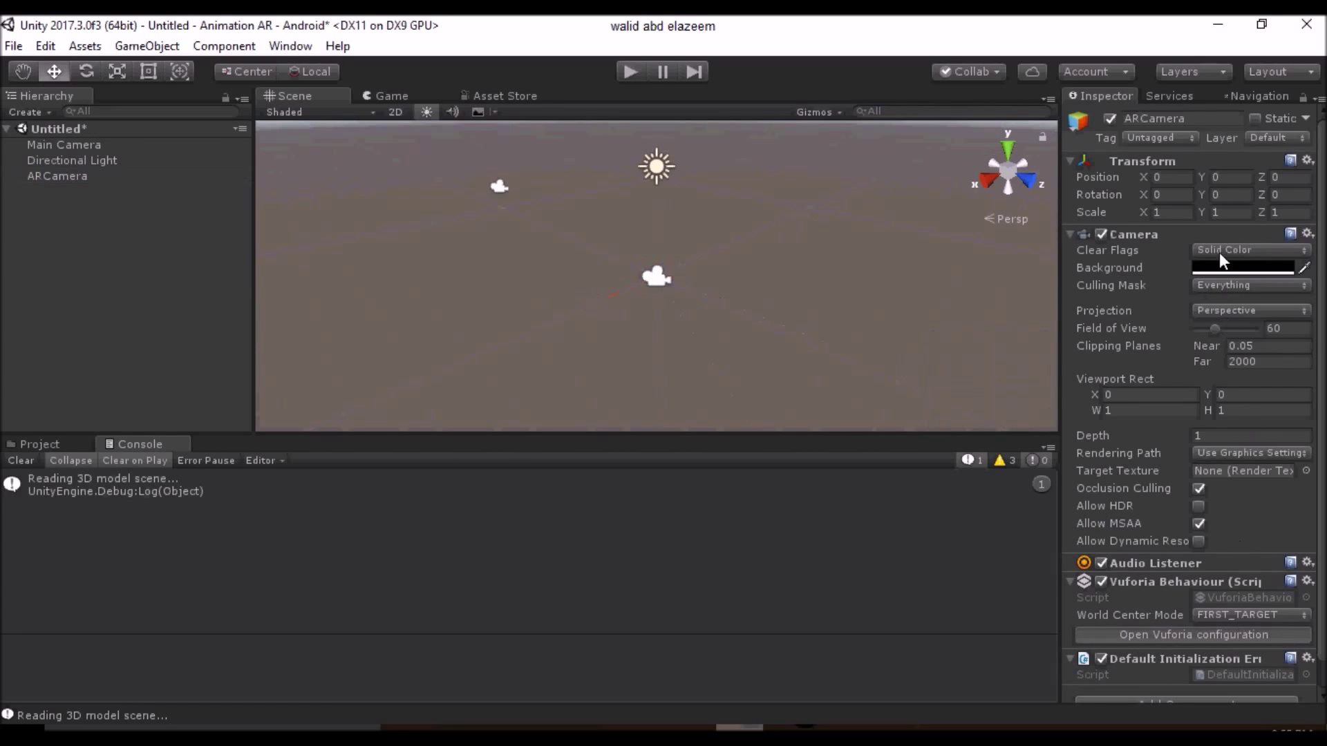
{"action": "left_click", "coordinate": [1234, 200]}
{"action": "key", "text": "ctrl+v"}
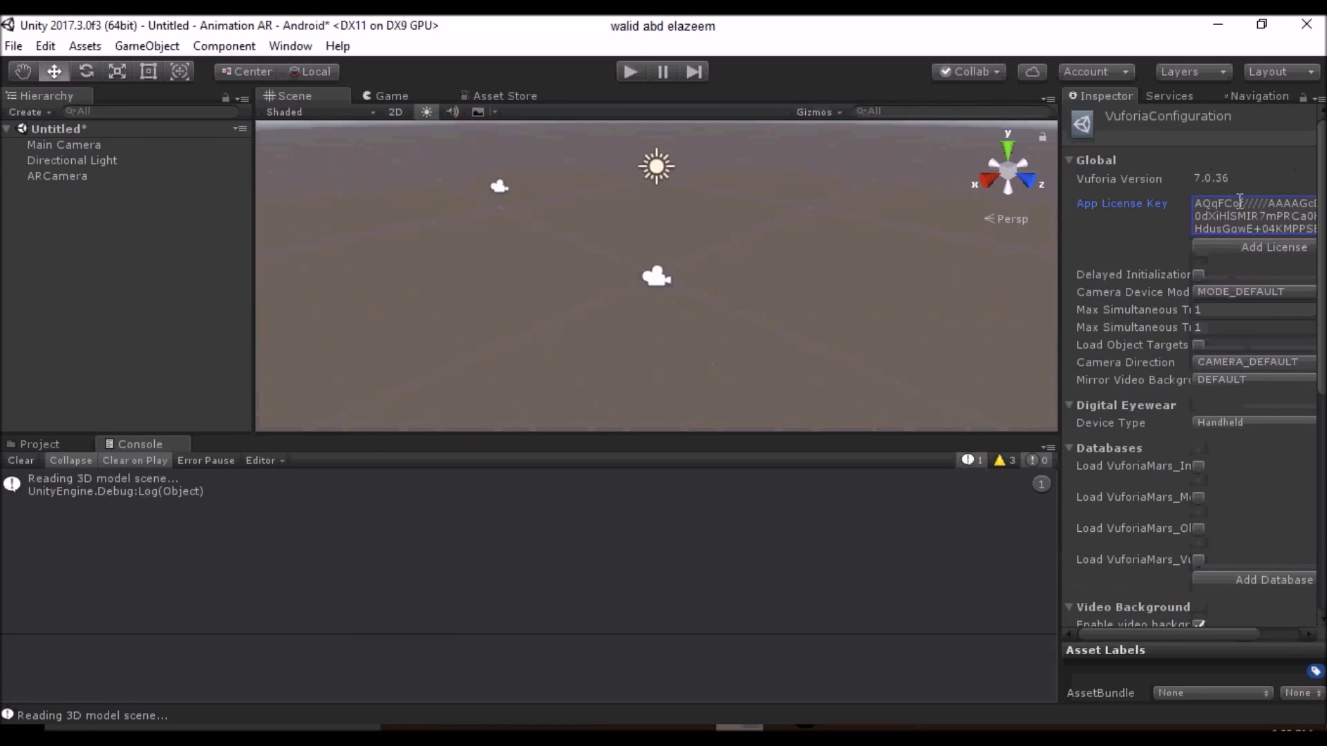
{"action": "scroll", "coordinate": [1248, 377], "scroll_direction": "down", "scroll_amount": 2}
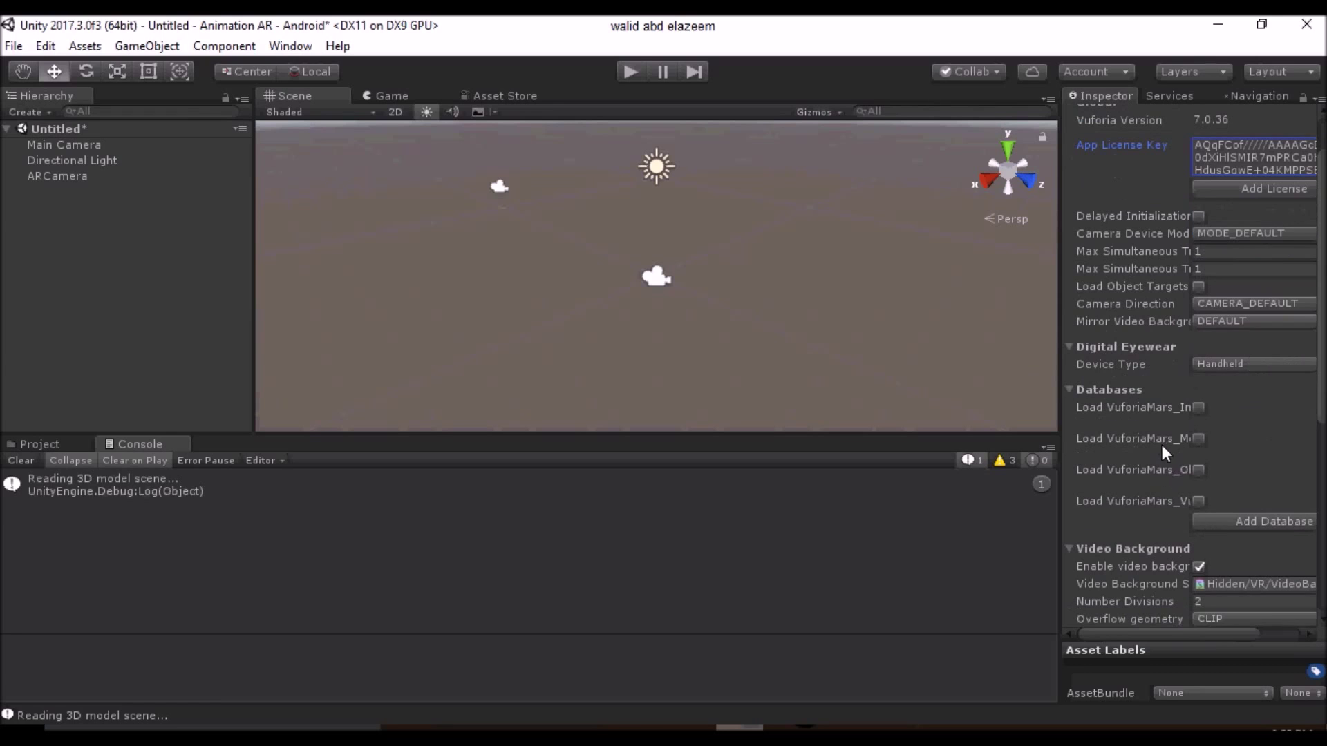
Step: Import all files from Dance.unitypackage in Downloads as a custom package
{"action": "left_click", "coordinate": [85, 46]}
{"action": "mouse_move", "coordinate": [184, 211]}
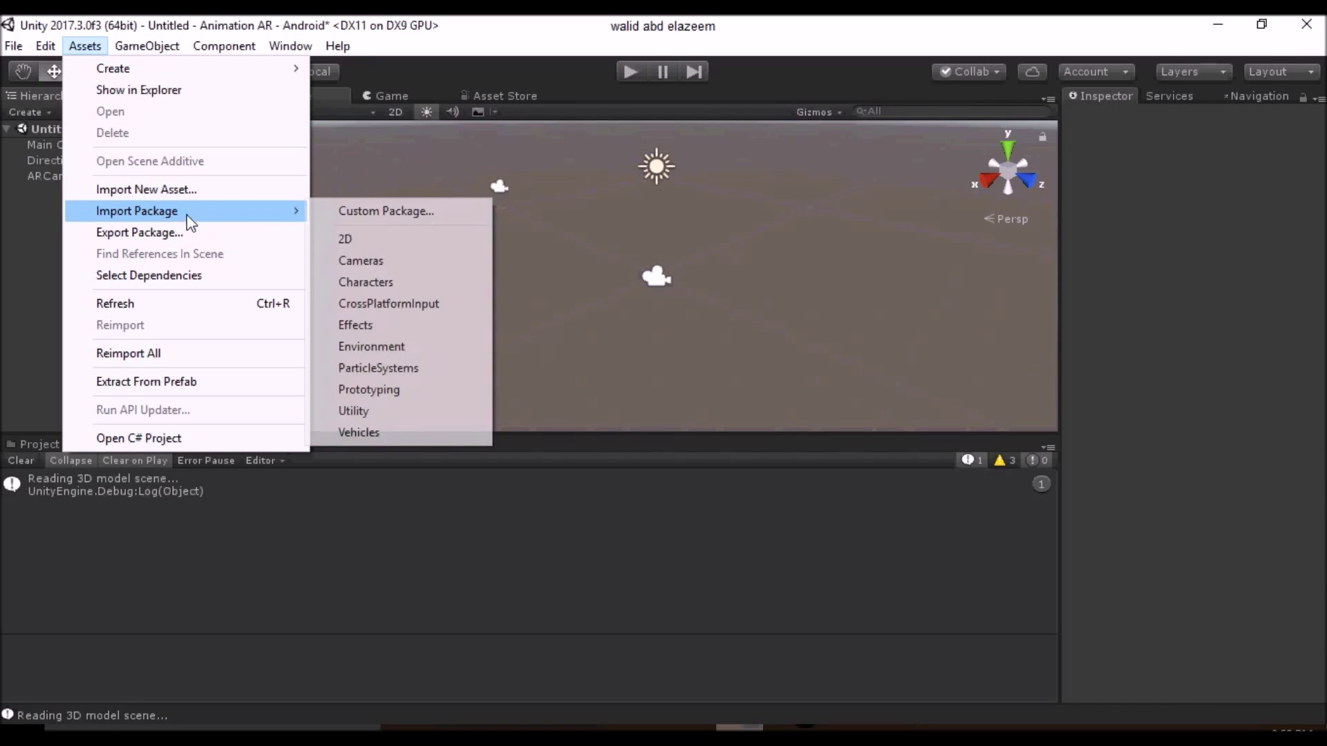
{"action": "left_click", "coordinate": [409, 216]}
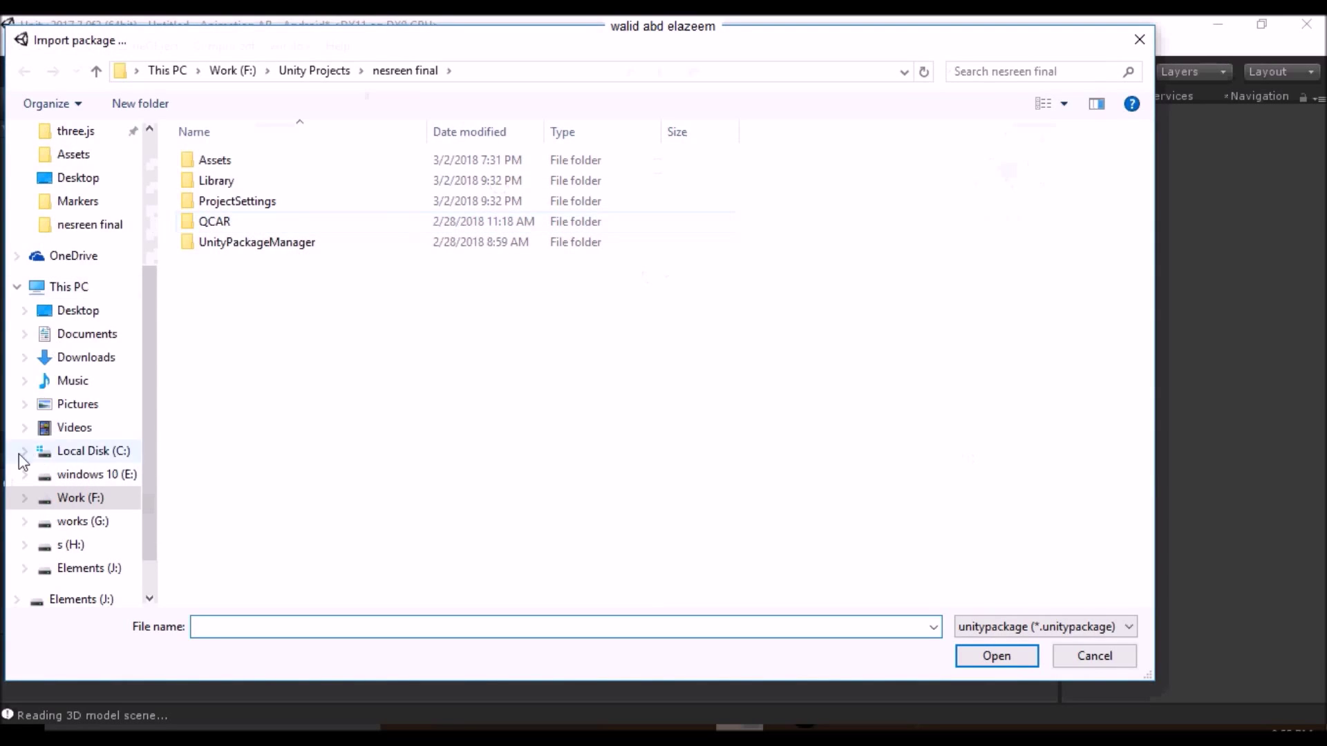
{"action": "left_click", "coordinate": [111, 358]}
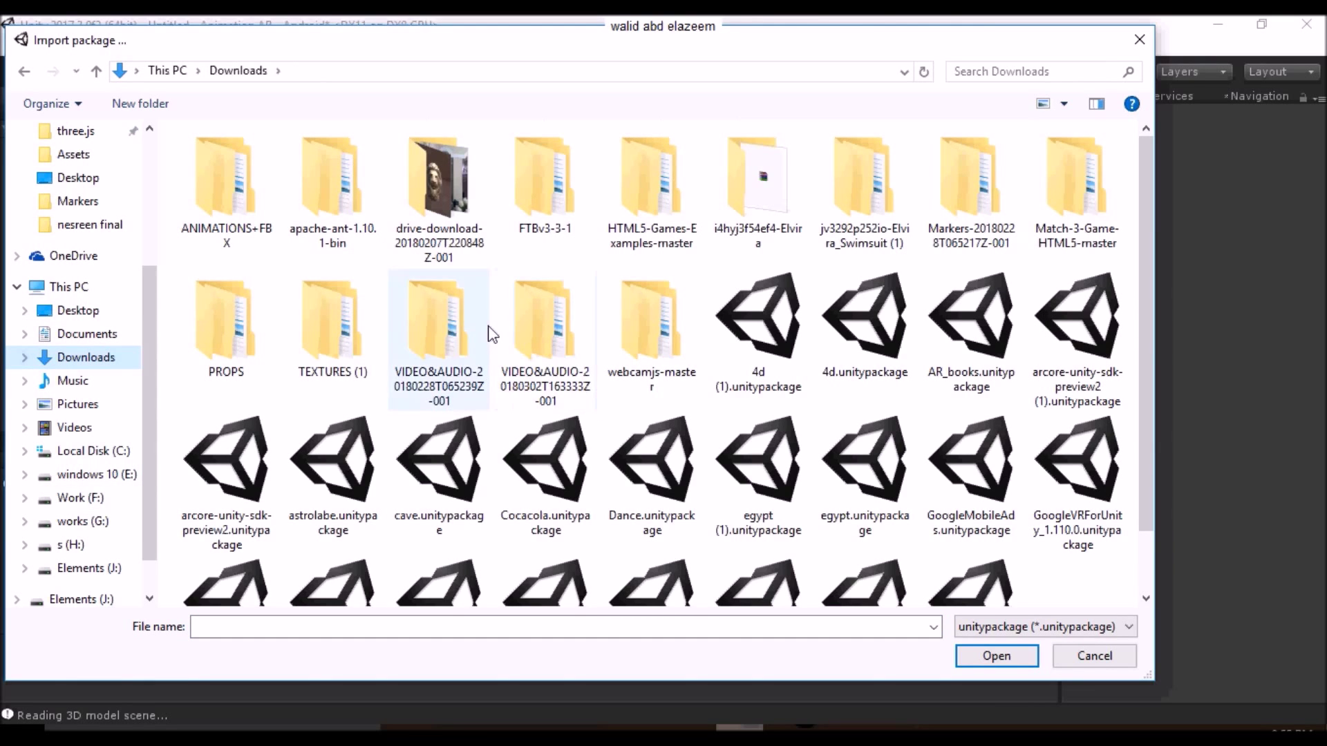
{"action": "left_click", "coordinate": [684, 531]}
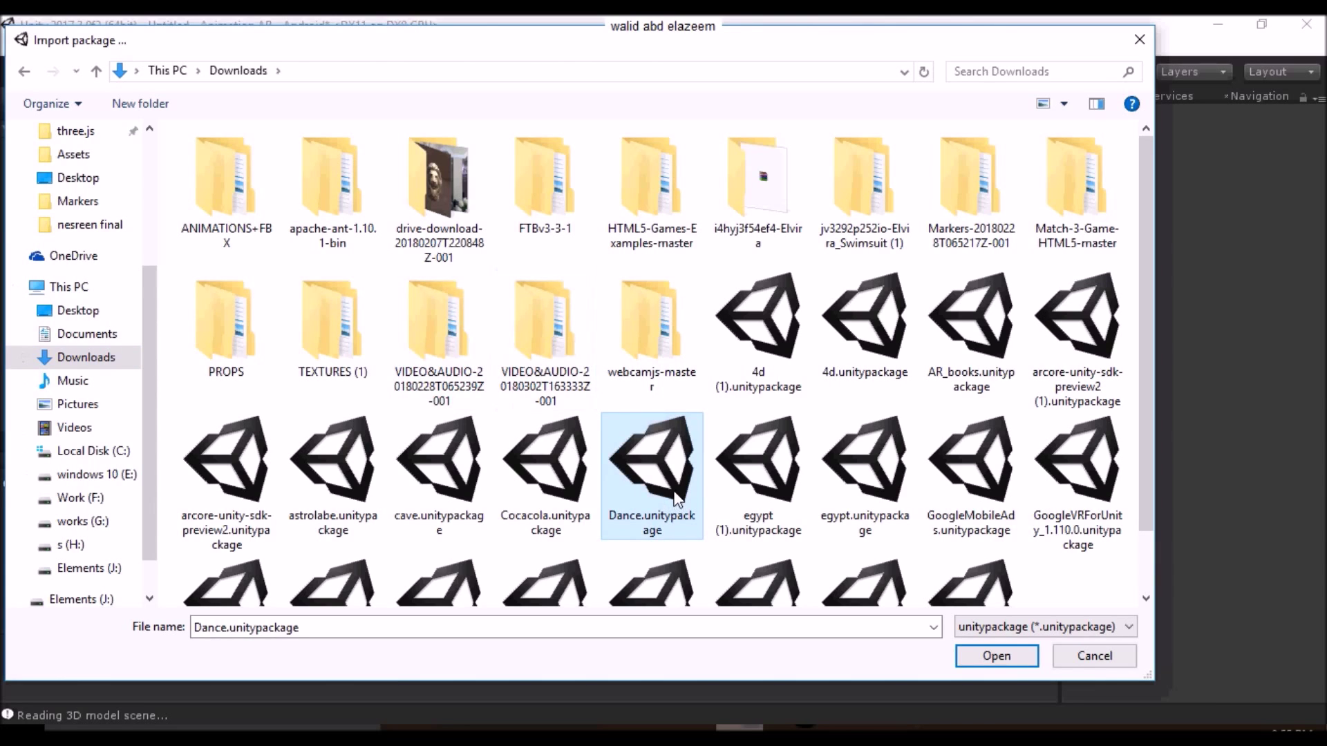
{"action": "double_click", "coordinate": [677, 499]}
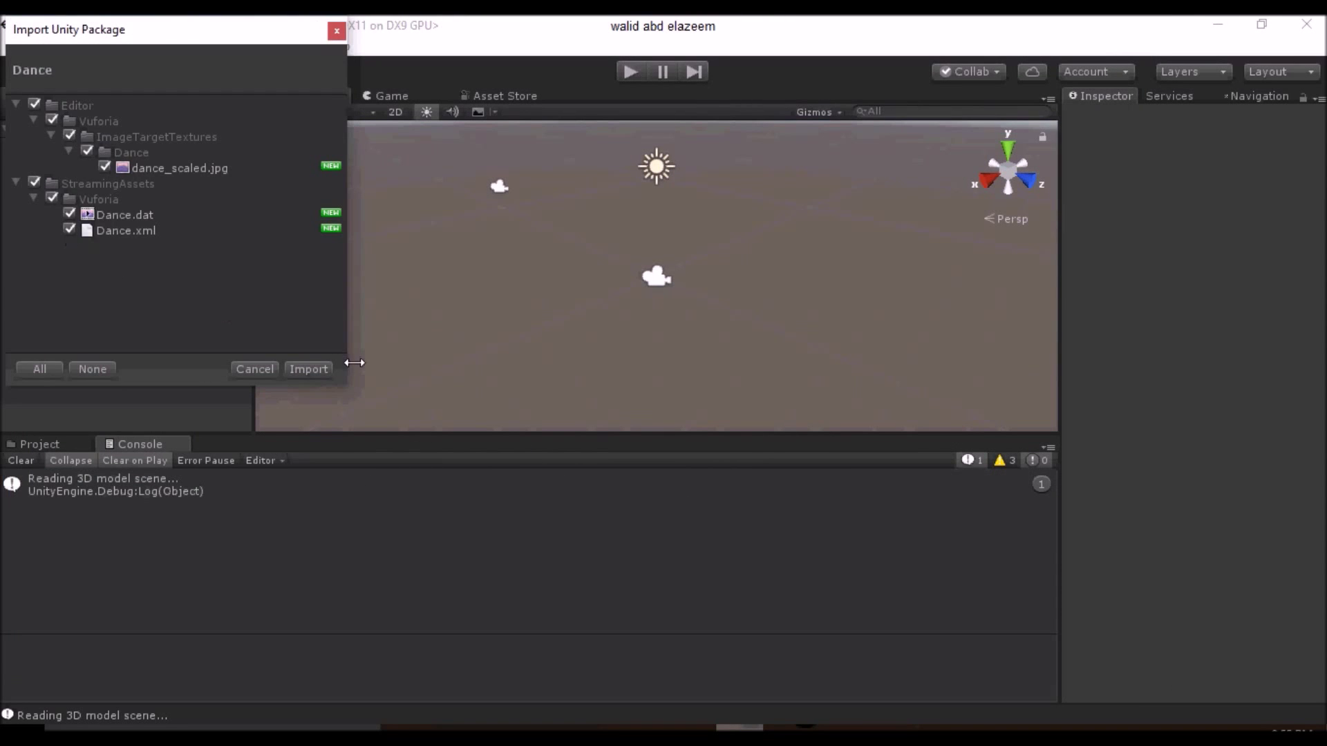
{"action": "left_click", "coordinate": [309, 369]}
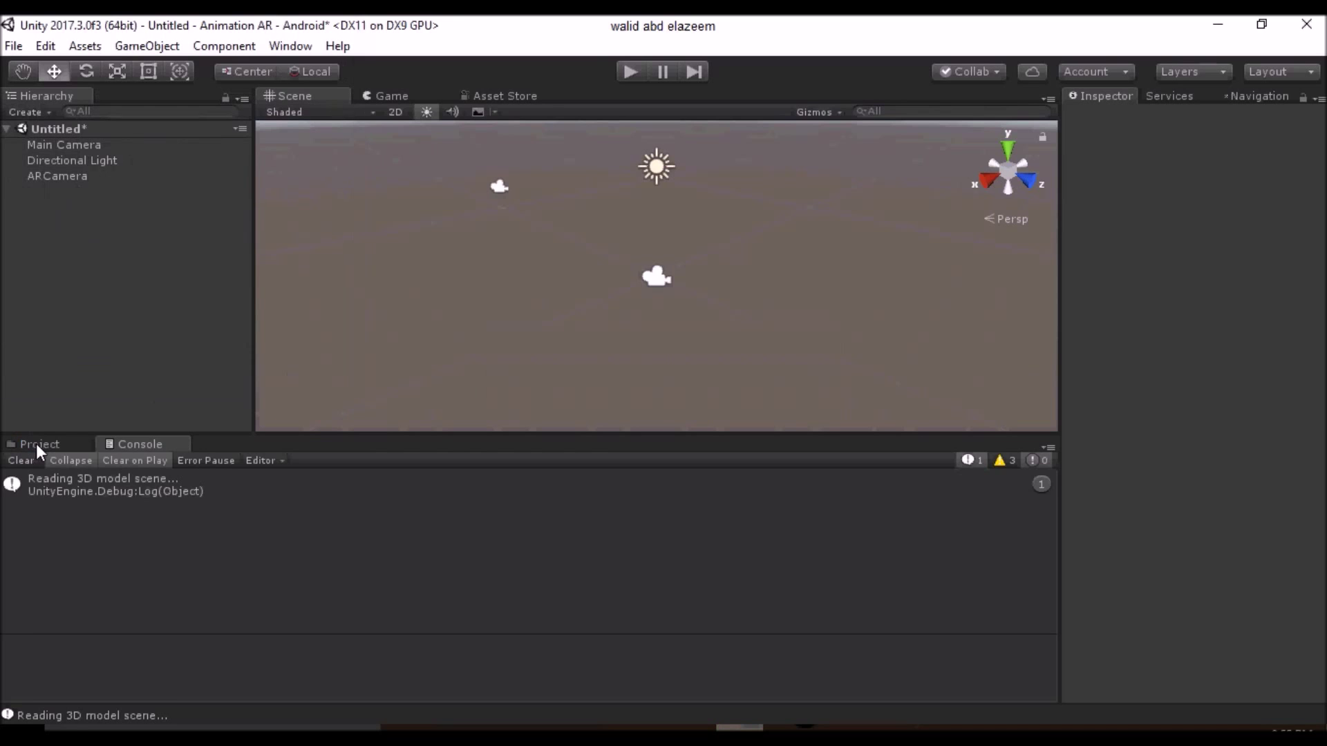
{"action": "left_click", "coordinate": [36, 446]}
Step: Load and activate the Dance database in the ARCamera's Vuforia configuration
{"action": "right_click", "coordinate": [76, 223]}
{"action": "left_click", "coordinate": [60, 177]}
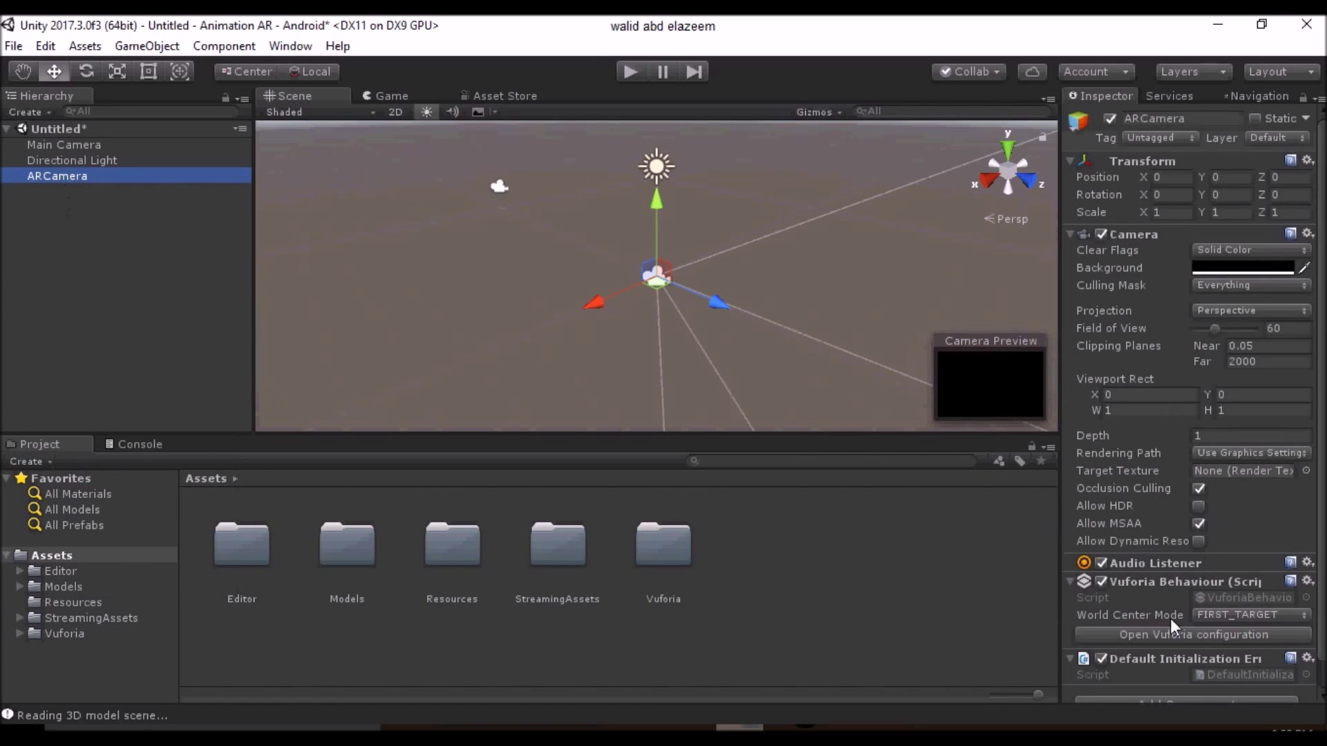
{"action": "left_click", "coordinate": [1174, 634]}
{"action": "left_click", "coordinate": [1199, 465]}
{"action": "left_click", "coordinate": [1198, 484]}
Step: Add a Vuforia image target using the Dance database
{"action": "right_click", "coordinate": [143, 273]}
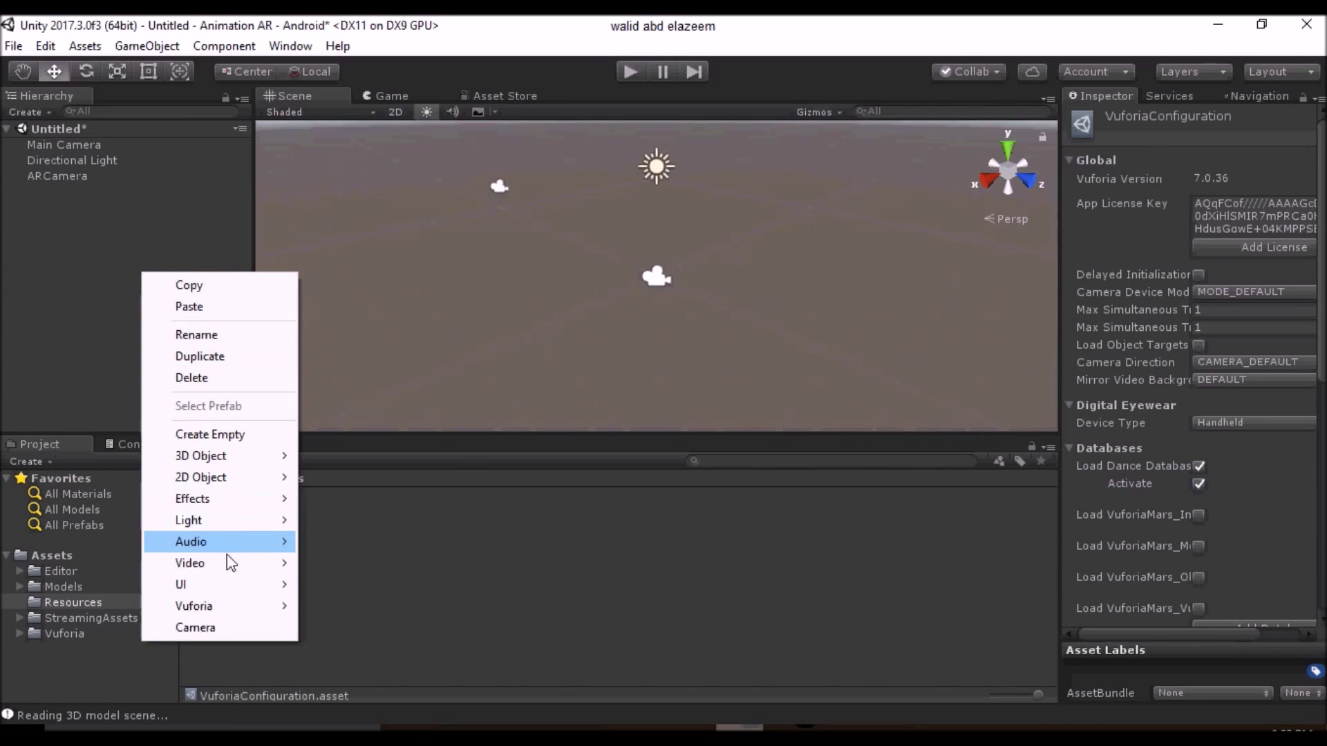
{"action": "mouse_move", "coordinate": [235, 600]}
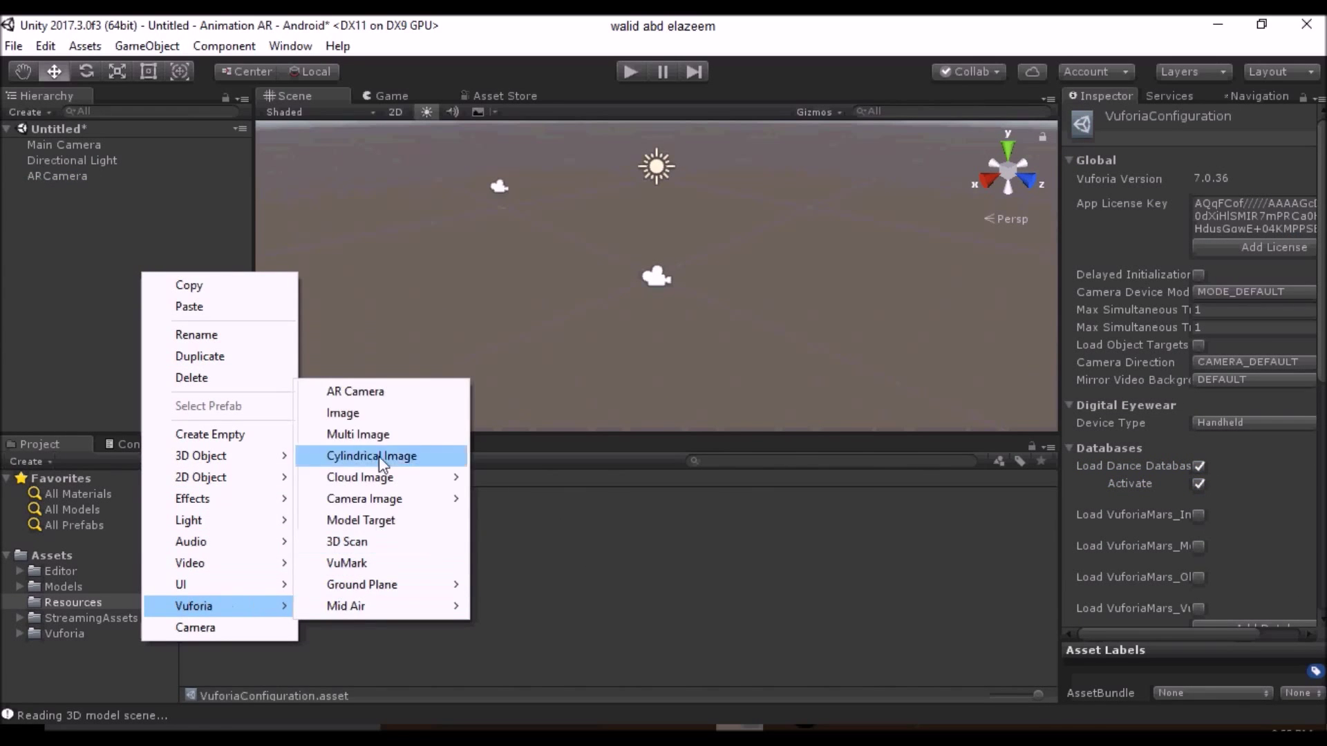
{"action": "left_click", "coordinate": [379, 415]}
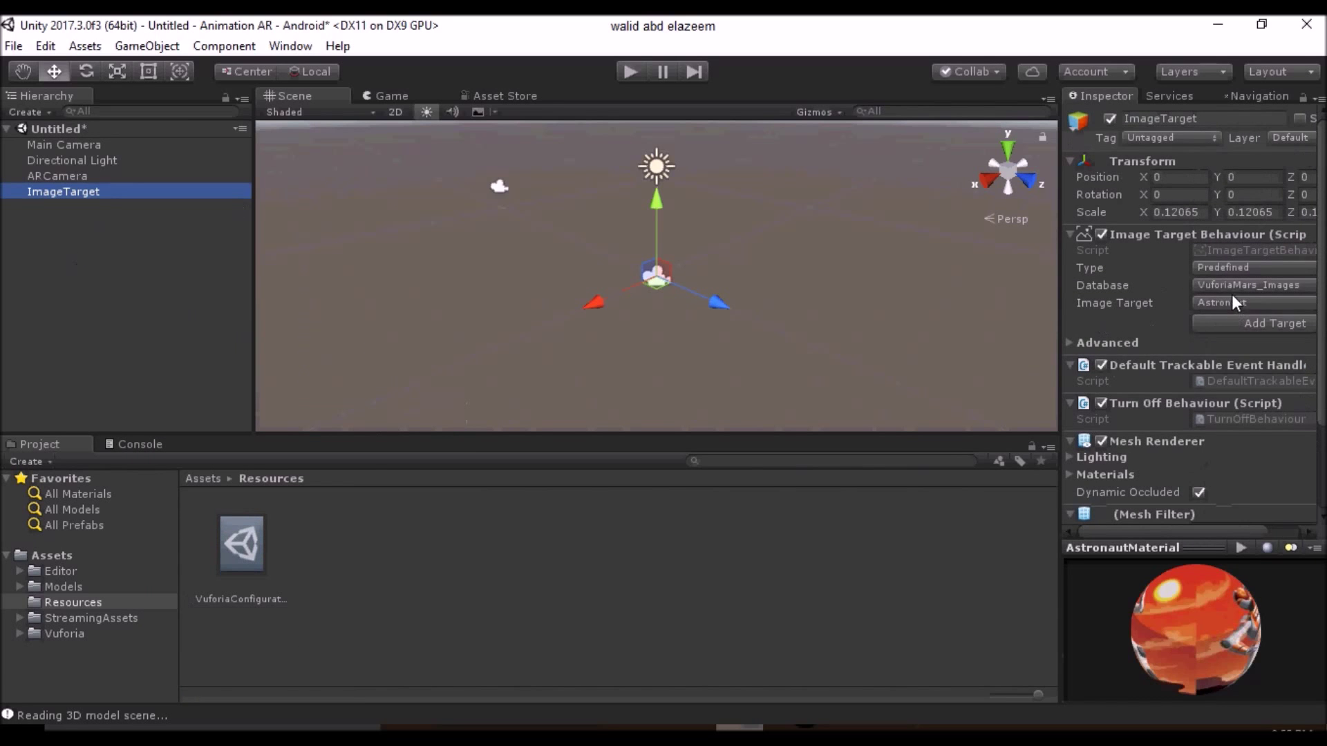
{"action": "left_click", "coordinate": [1237, 286]}
{"action": "left_click", "coordinate": [1237, 326]}
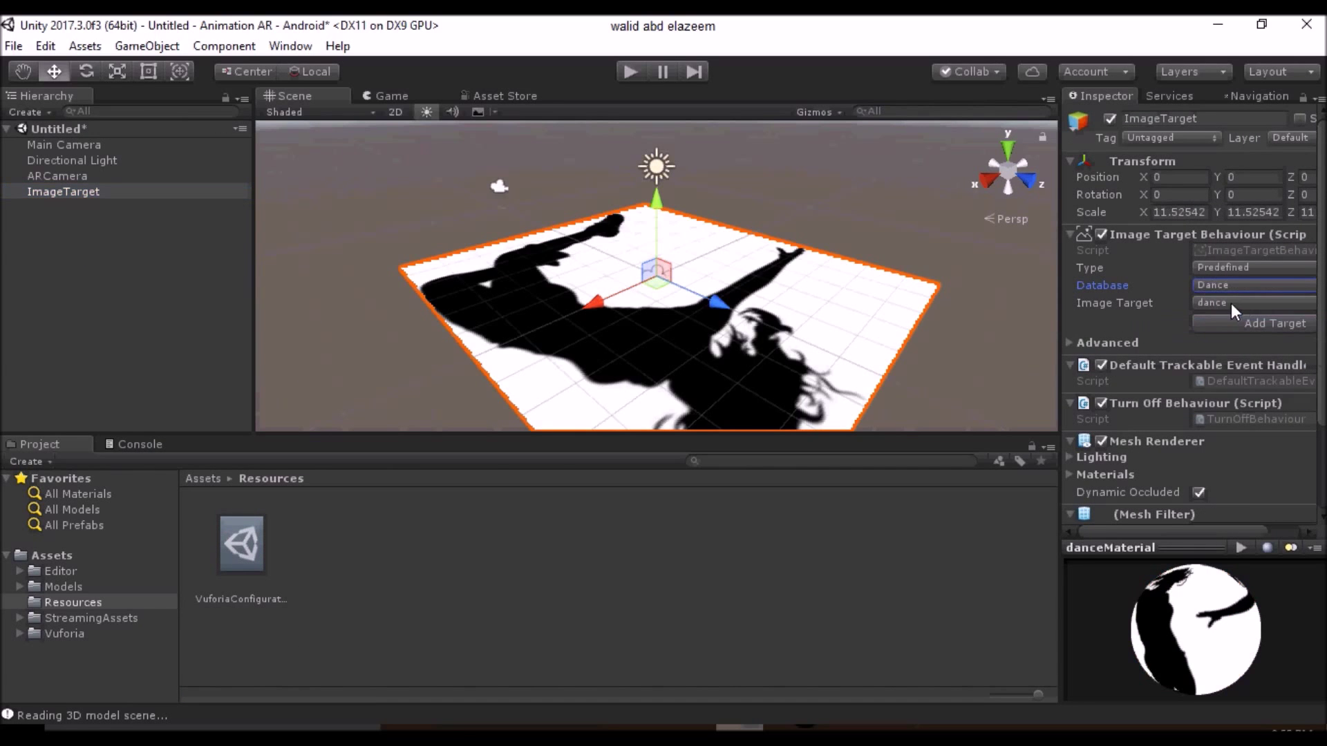
{"action": "left_click_drag", "start_coordinate": [715, 231], "coordinate": [830, 283], "text": "alt"}
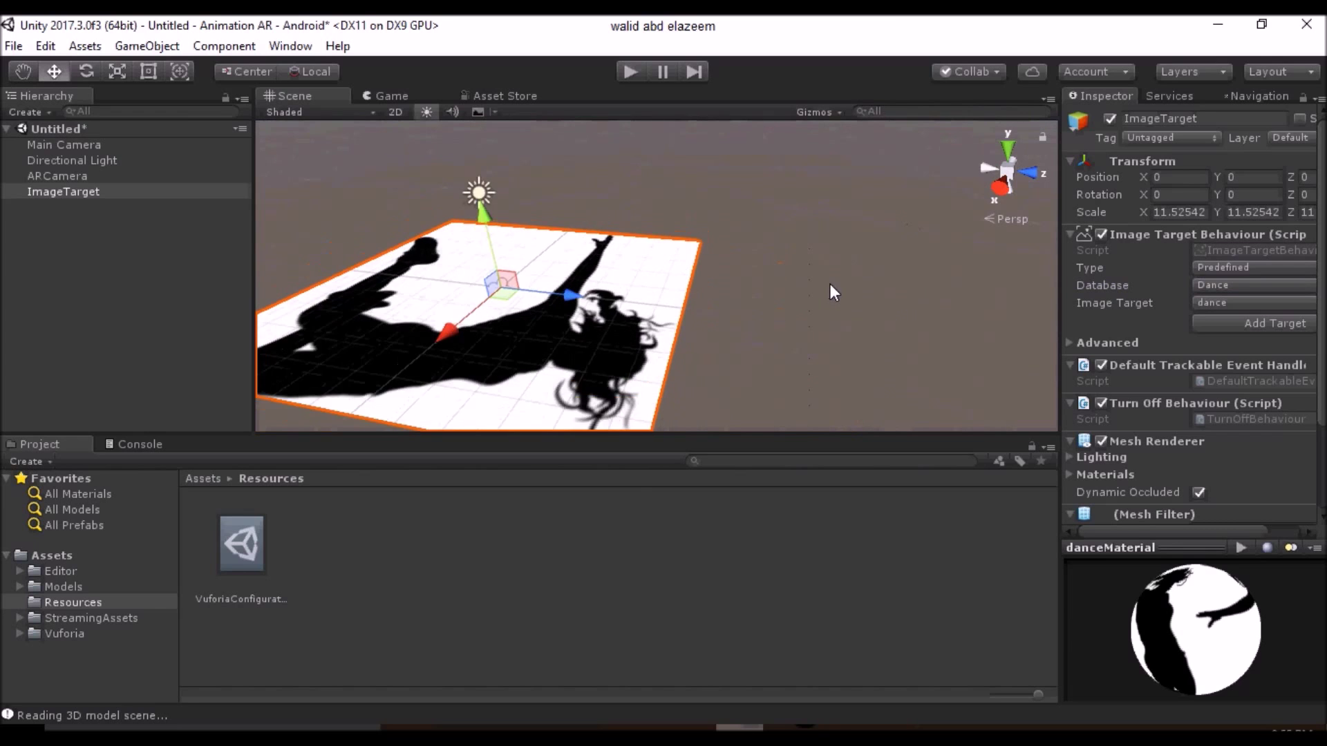
{"action": "scroll", "coordinate": [829, 284], "scroll_direction": "down", "scroll_amount": 3}
Step: Save the scene as 'dance'
{"action": "key", "text": "ctrl+s"}
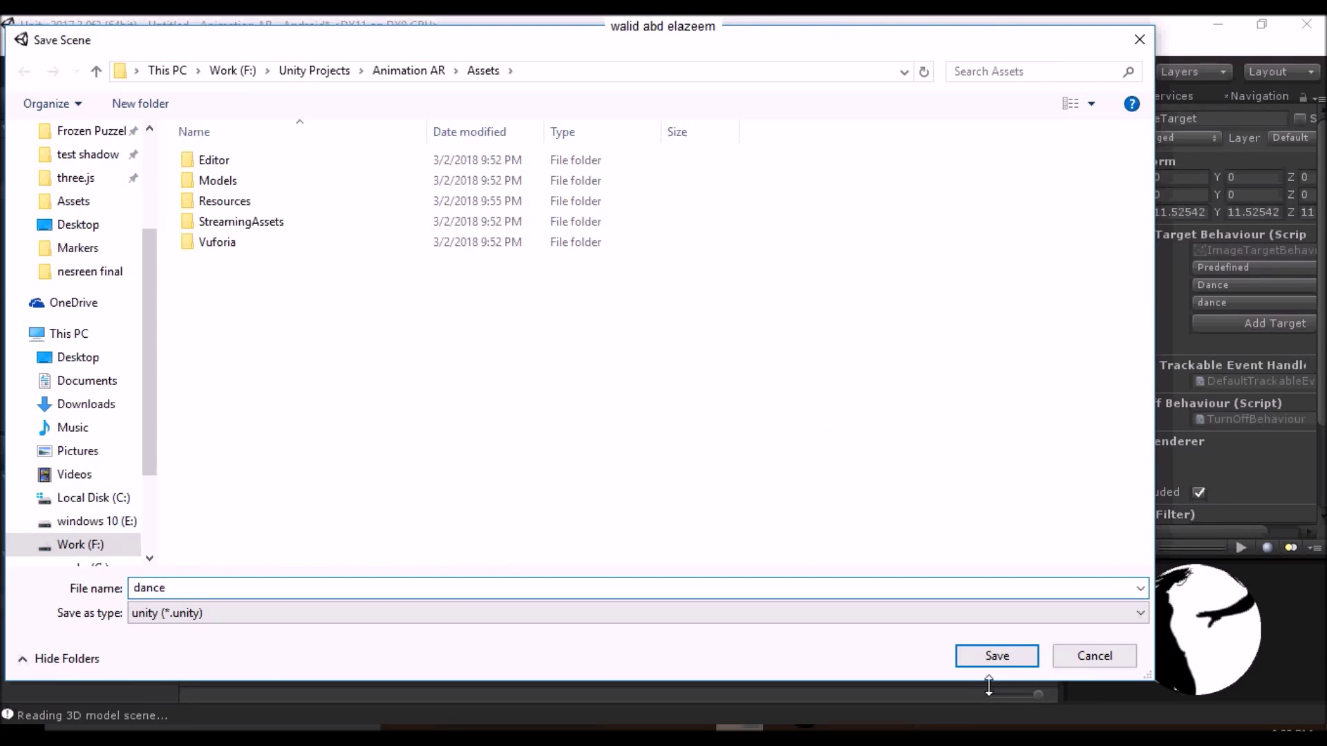
{"action": "left_click", "coordinate": [991, 660]}
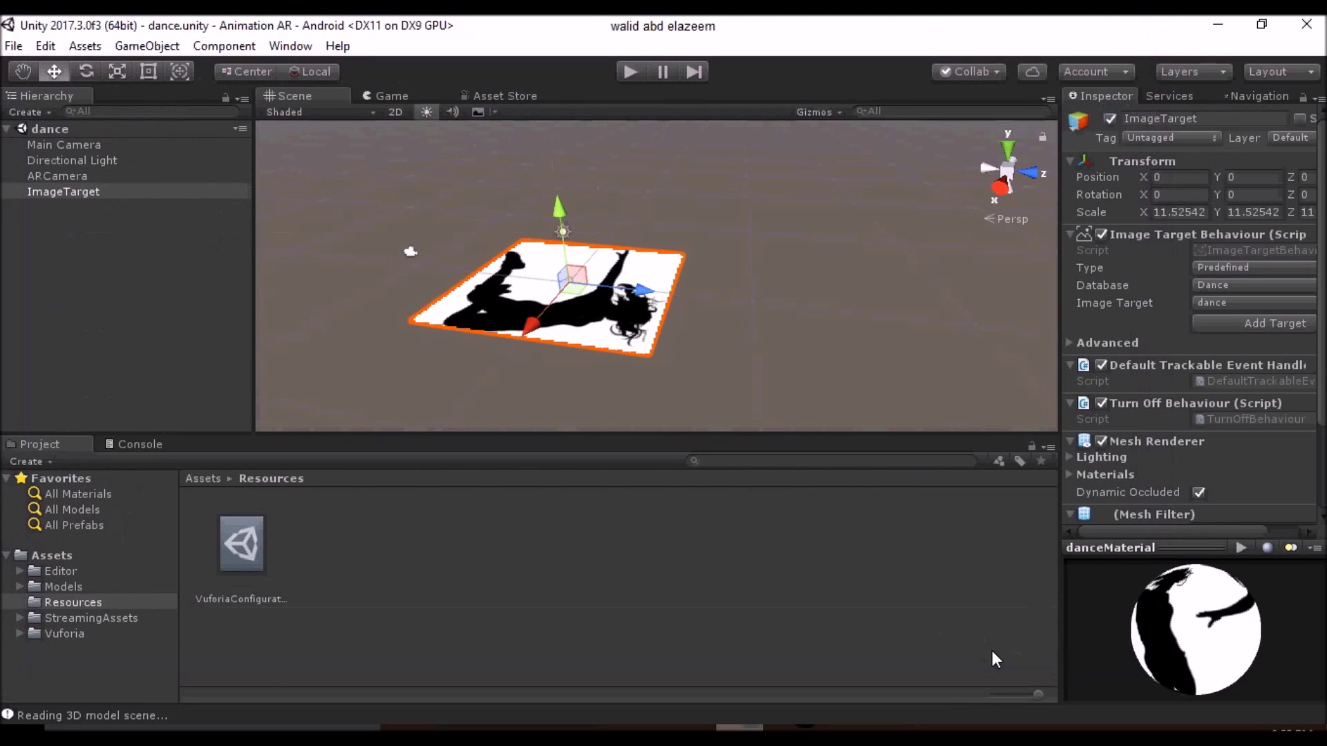
{"action": "left_click_drag", "start_coordinate": [657, 391], "coordinate": [643, 293], "text": "alt"}
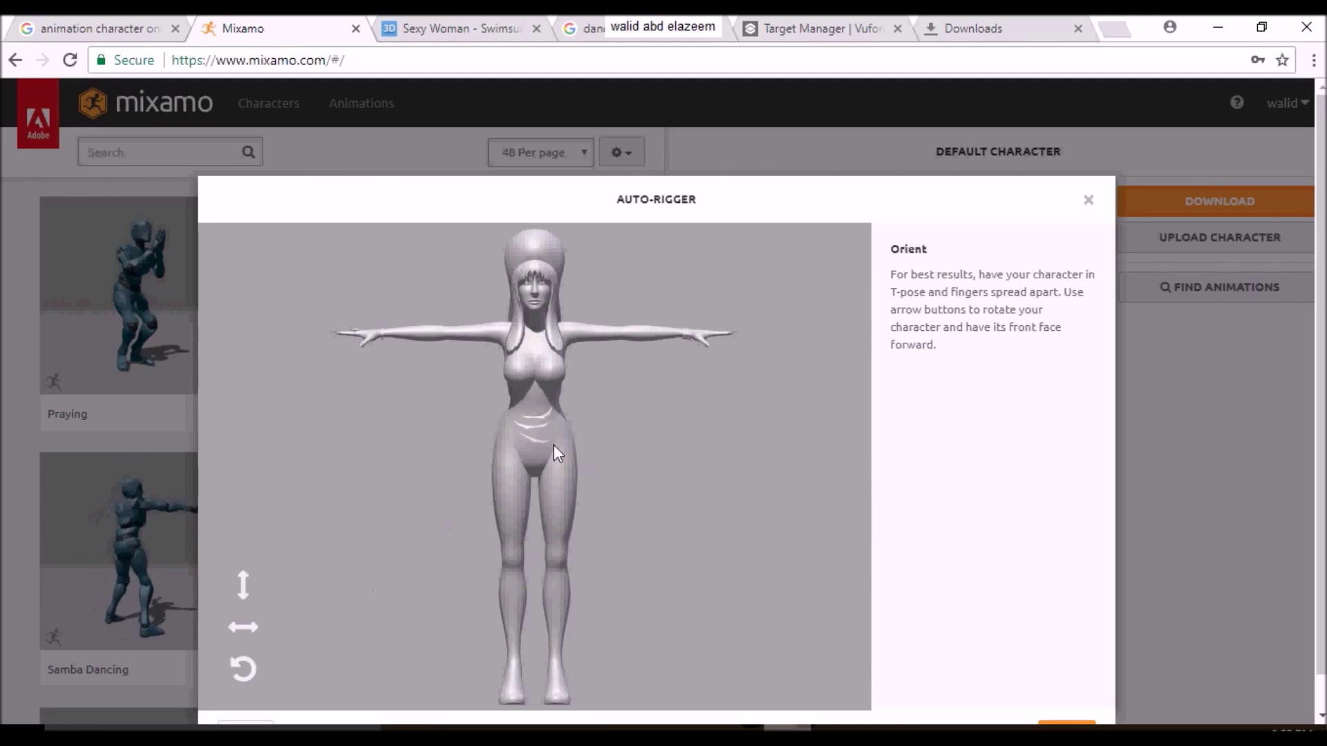
Step: Place the chin, wrist, elbow, groin and knee markers on the Elvira model and start auto-rigging
{"action": "scroll", "coordinate": [1110, 341], "scroll_direction": "down", "scroll_amount": 1}
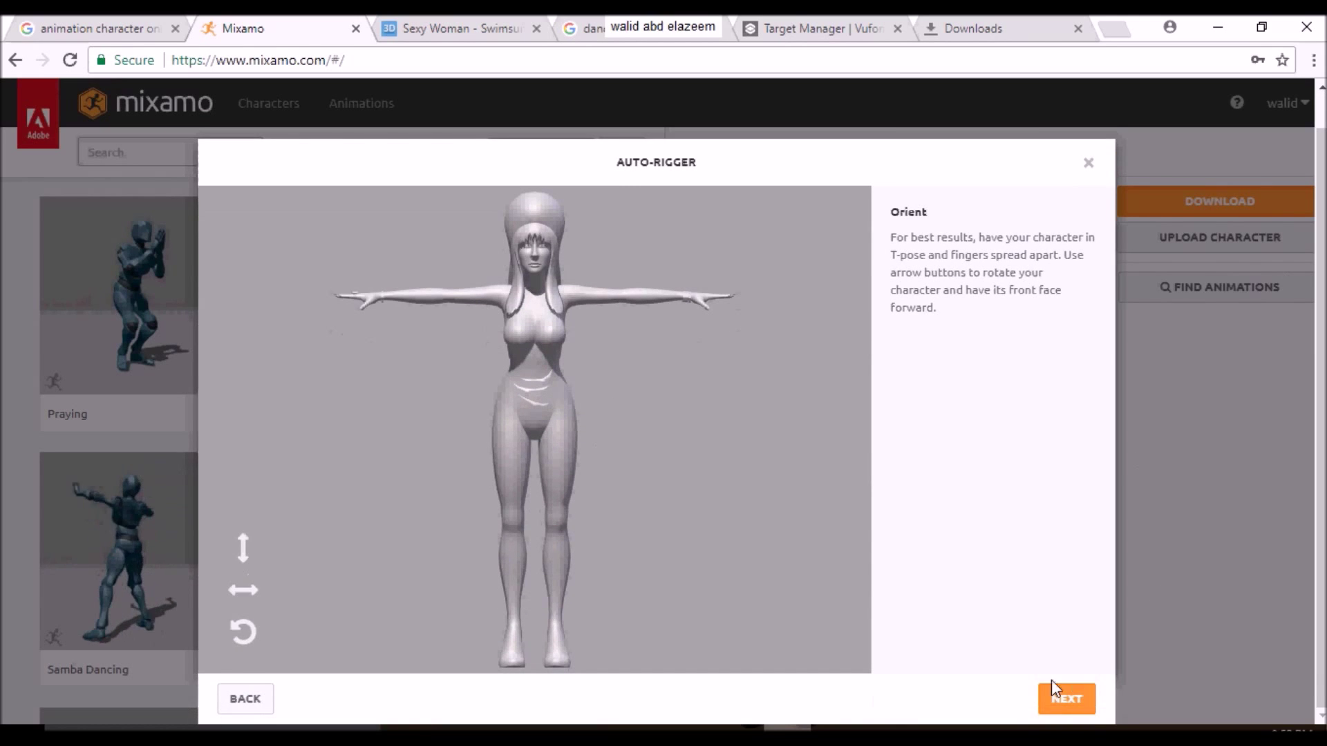
{"action": "left_click", "coordinate": [1068, 699]}
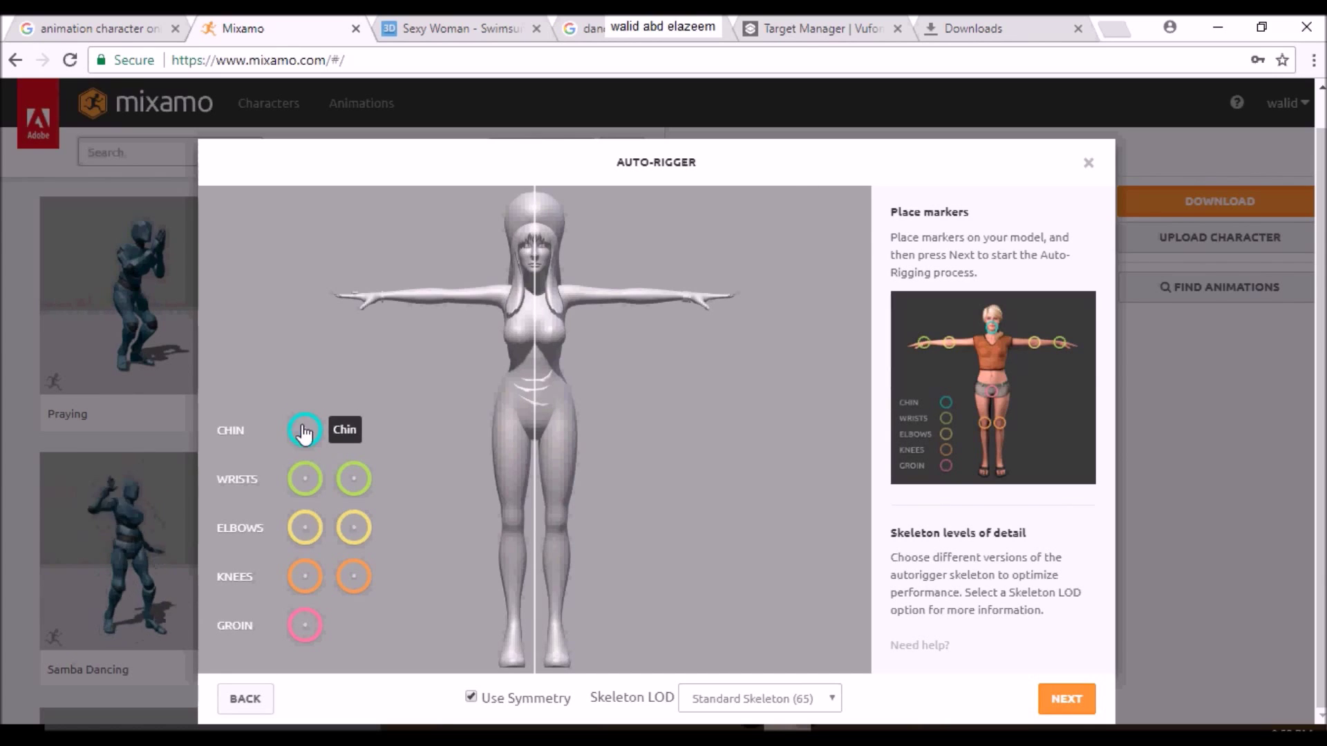
{"action": "left_click_drag", "start_coordinate": [304, 432], "coordinate": [535, 269]}
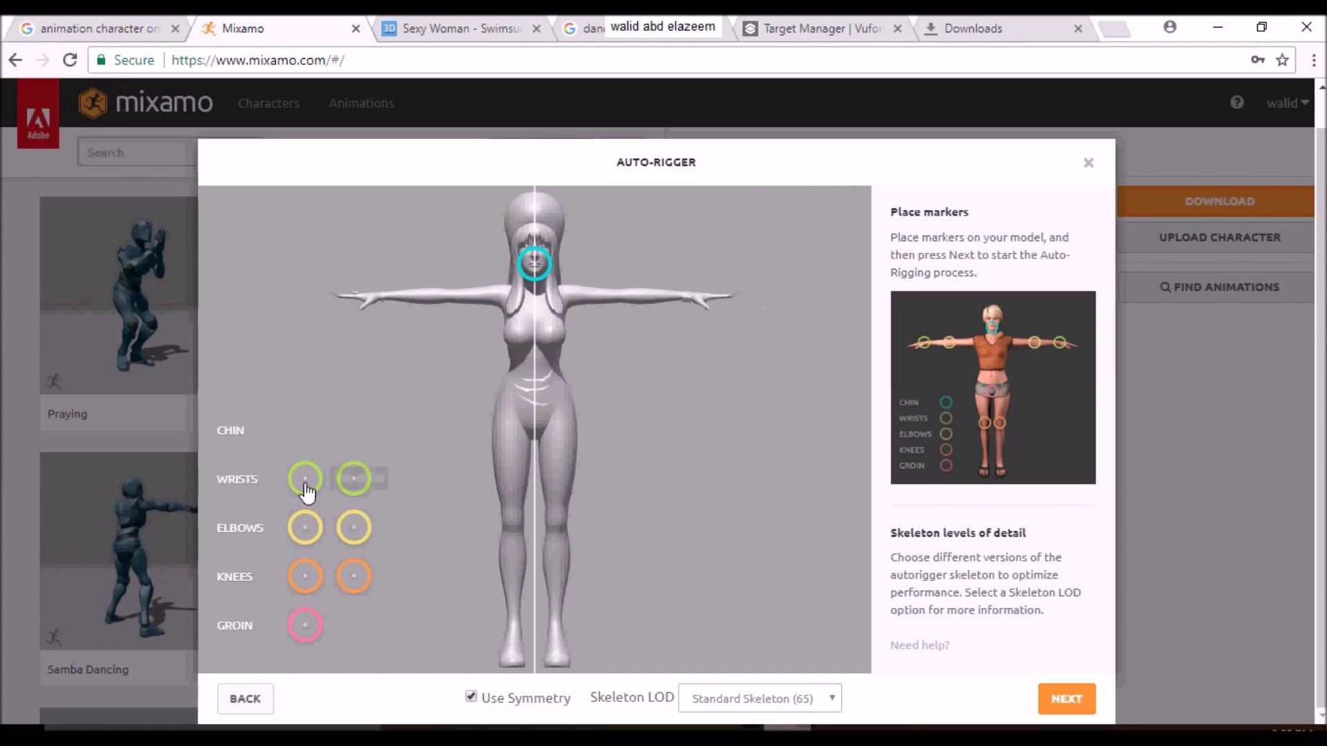
{"action": "left_click_drag", "start_coordinate": [305, 479], "coordinate": [385, 305]}
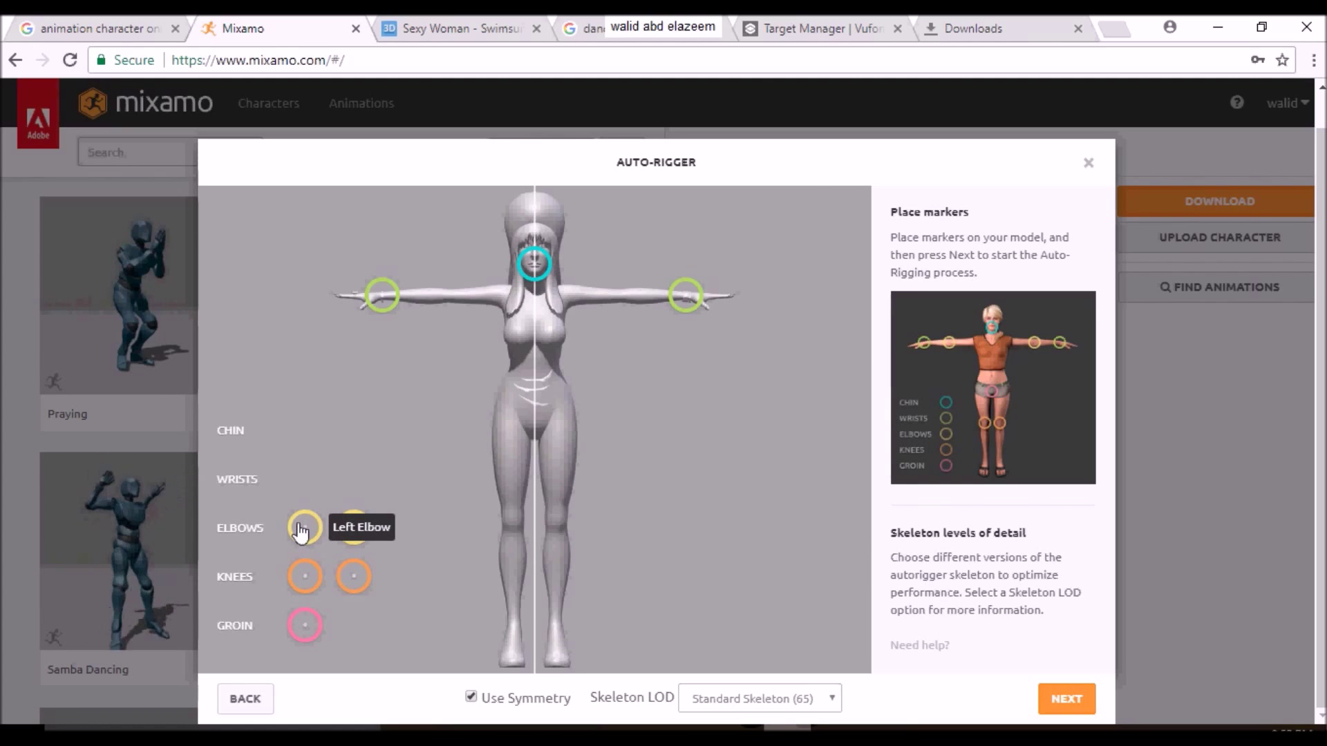
{"action": "left_click_drag", "start_coordinate": [301, 531], "coordinate": [448, 307]}
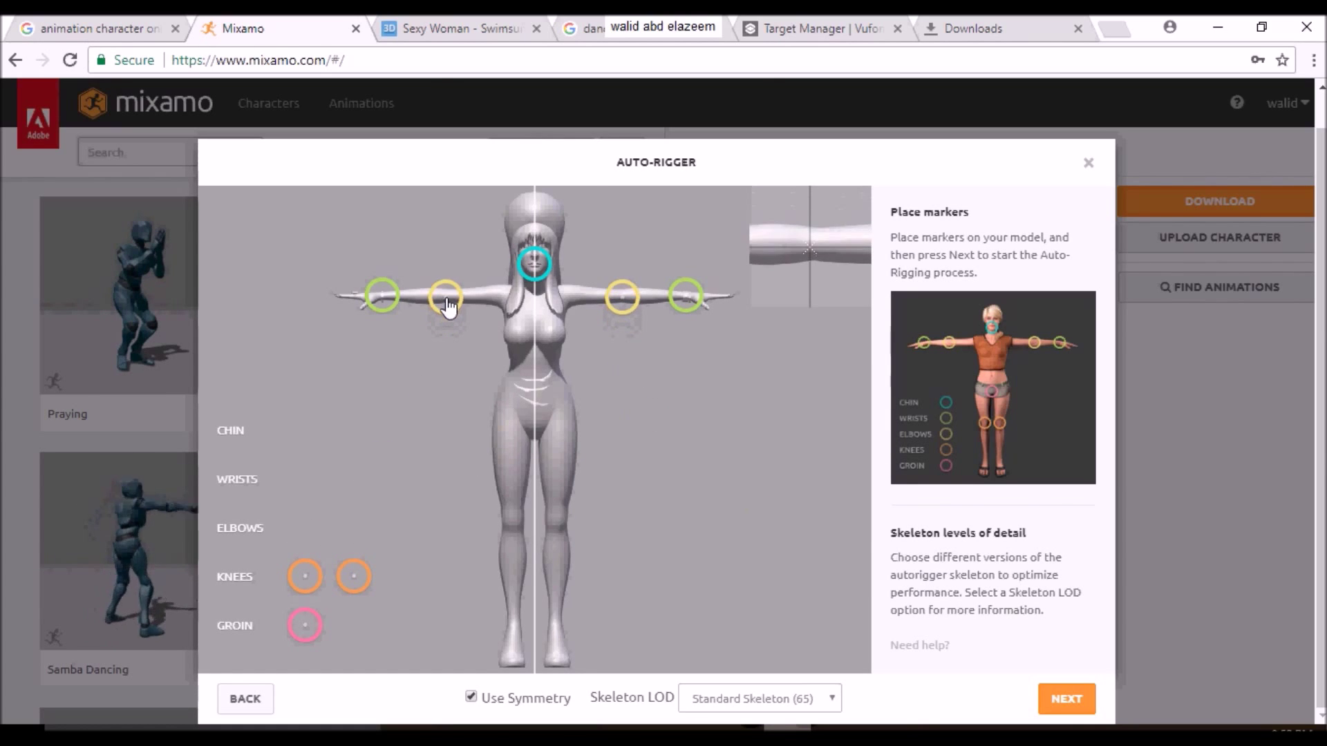
{"action": "left_click_drag", "start_coordinate": [448, 306], "coordinate": [444, 316]}
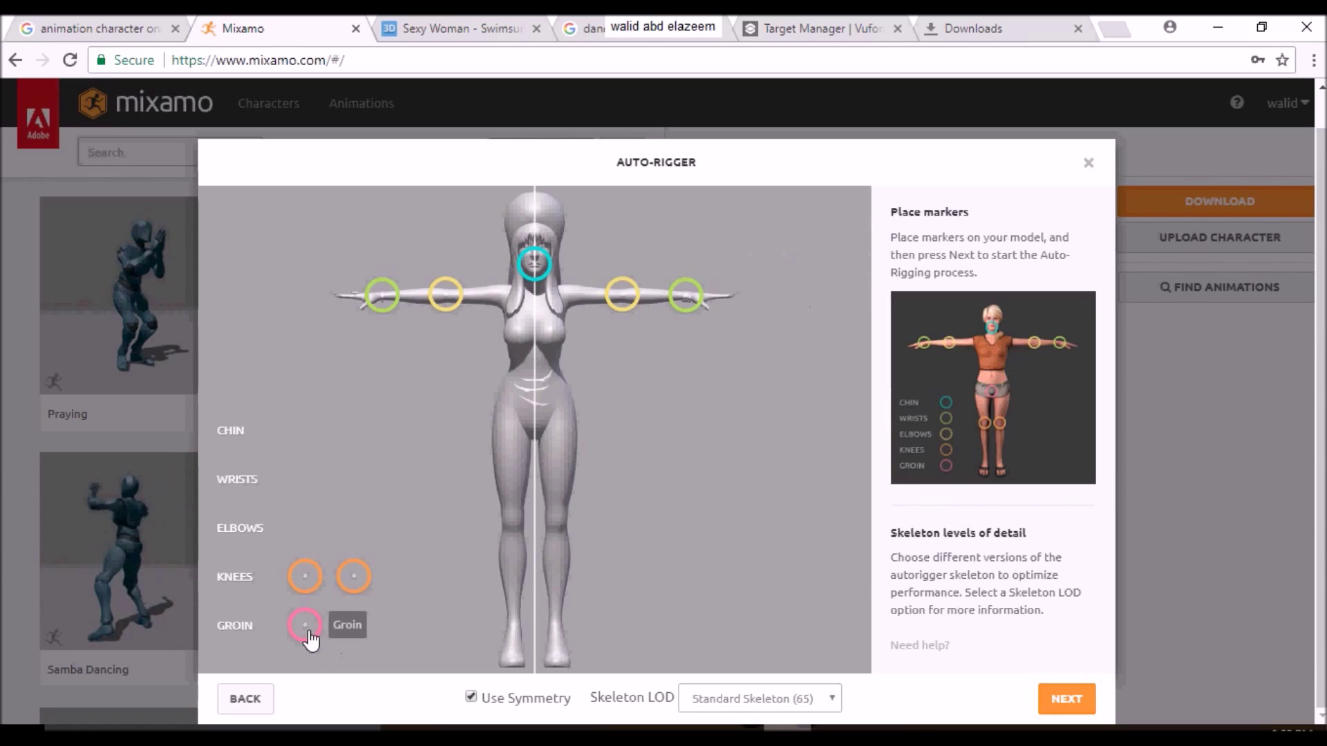
{"action": "left_click_drag", "start_coordinate": [417, 548], "coordinate": [535, 432]}
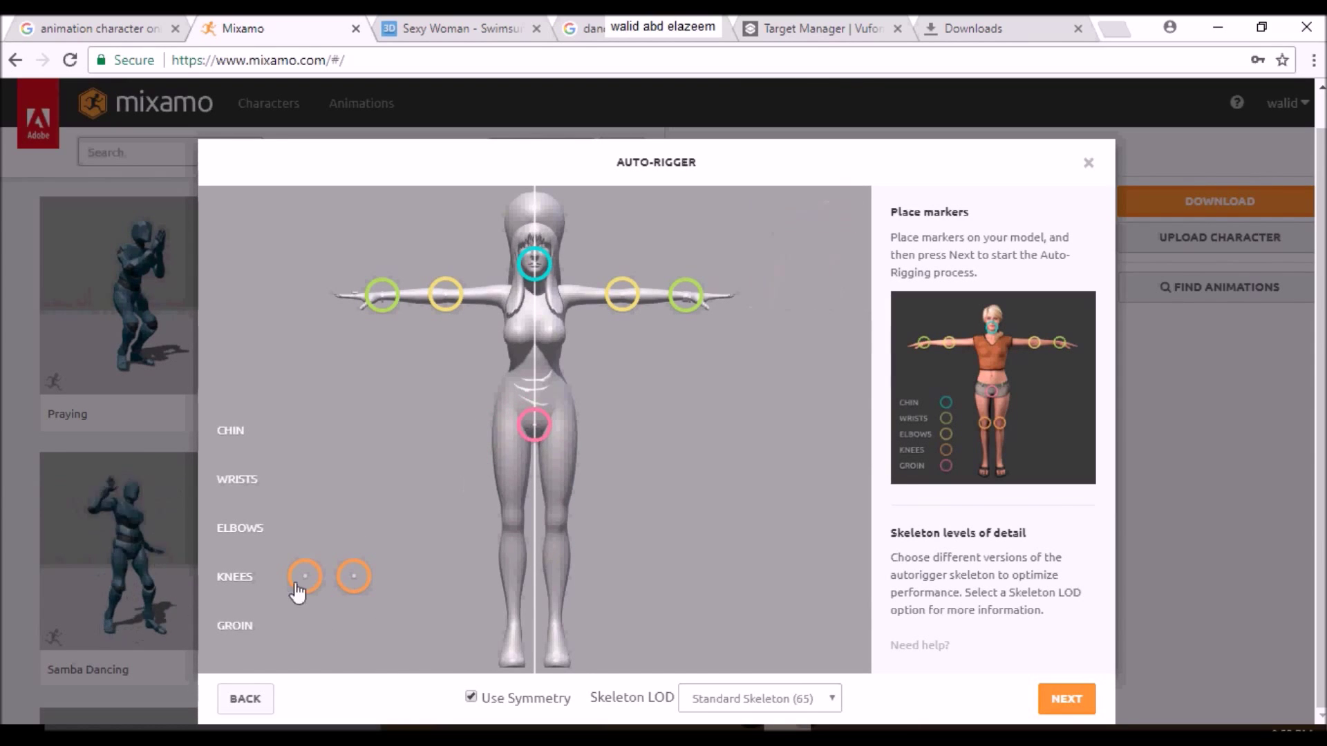
{"action": "left_click_drag", "start_coordinate": [305, 576], "coordinate": [514, 529]}
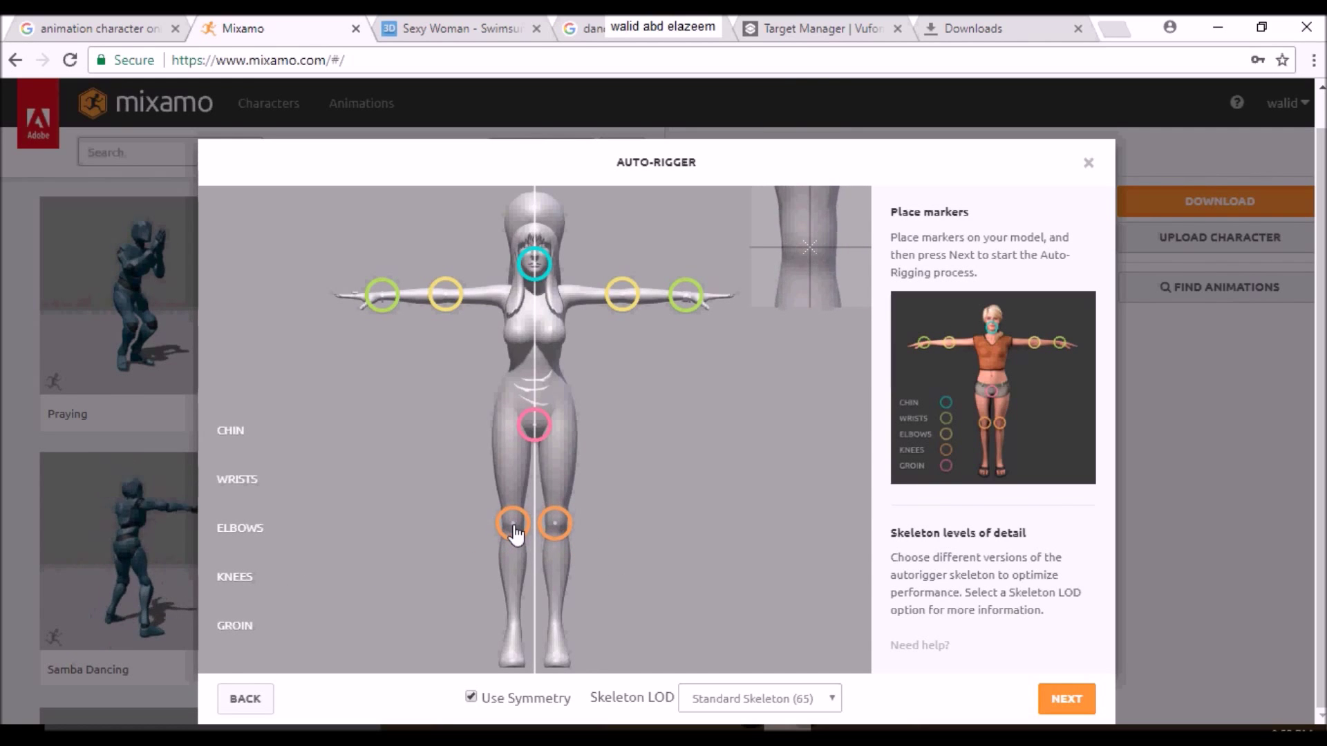
{"action": "left_click_drag", "start_coordinate": [515, 533], "coordinate": [515, 539]}
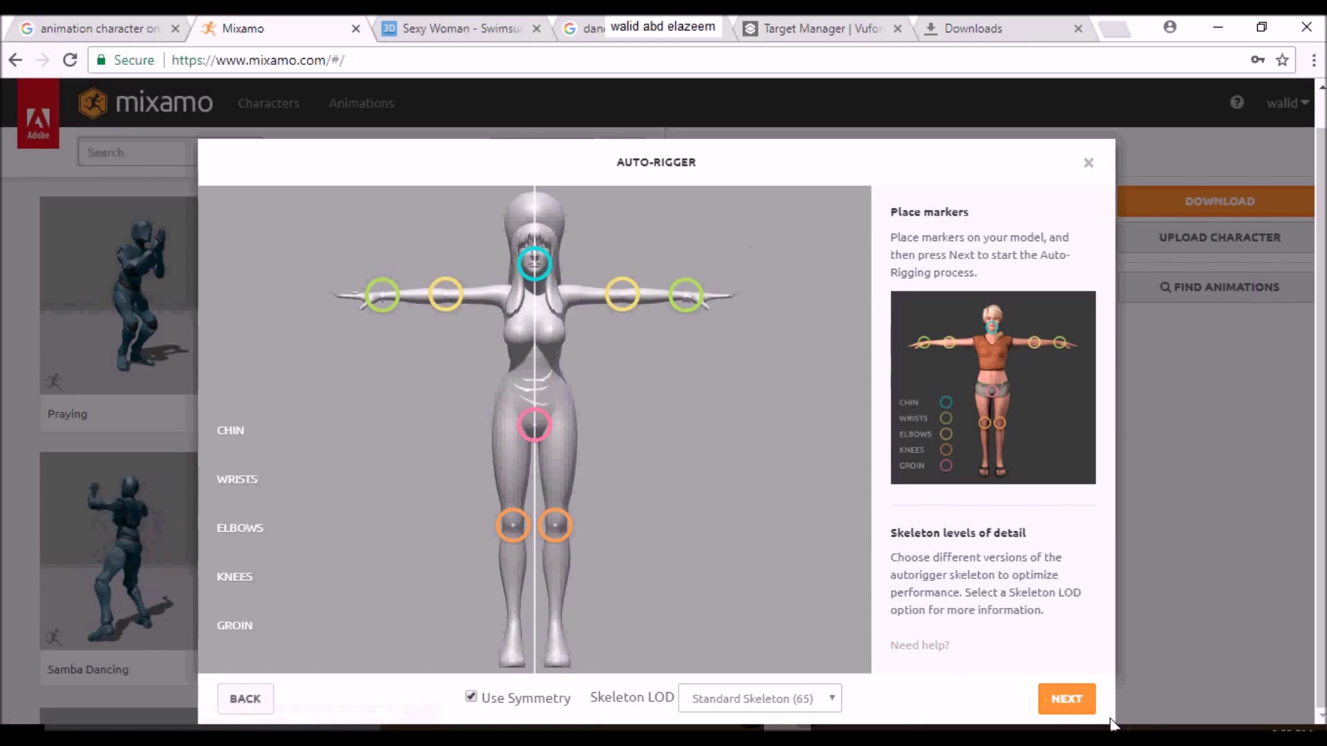
{"action": "left_click", "coordinate": [1064, 687]}
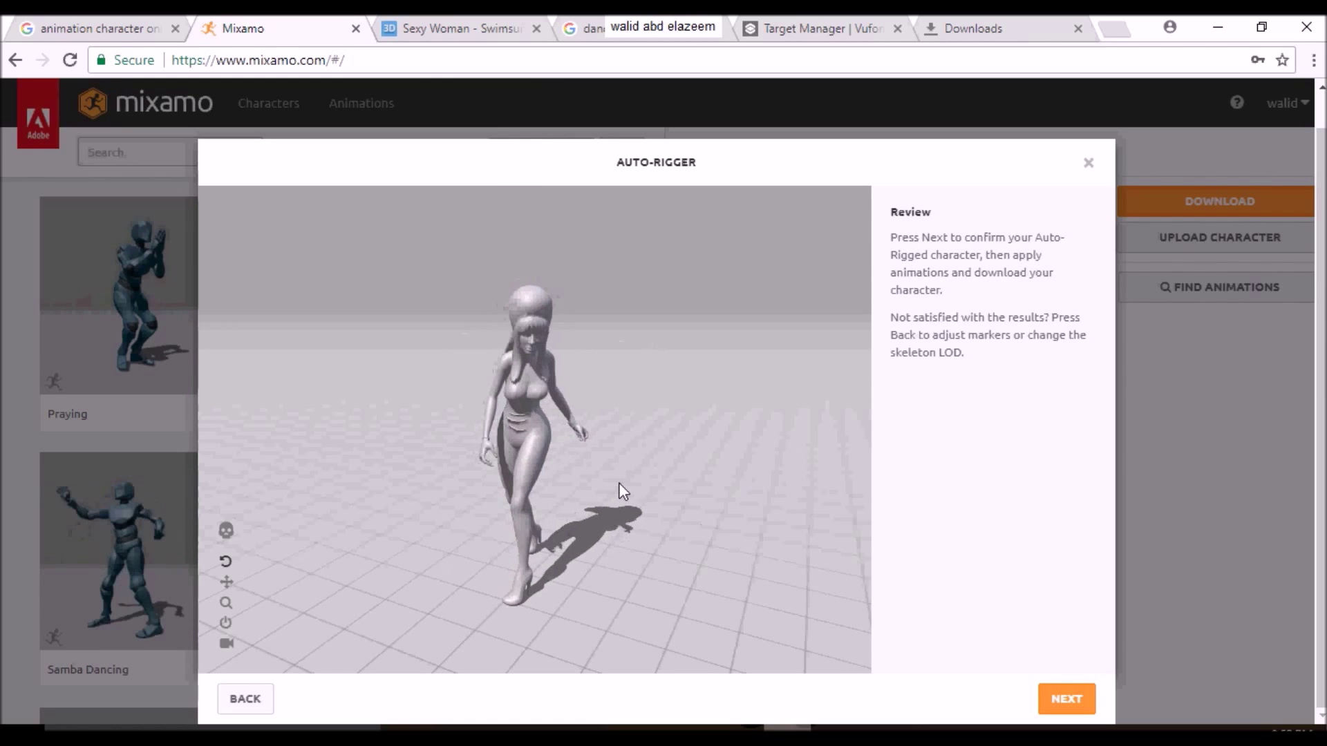
Step: Accept the auto-rigged ELVIRASWIMSUIT character as the active Mixamo character
{"action": "left_click", "coordinate": [1067, 699]}
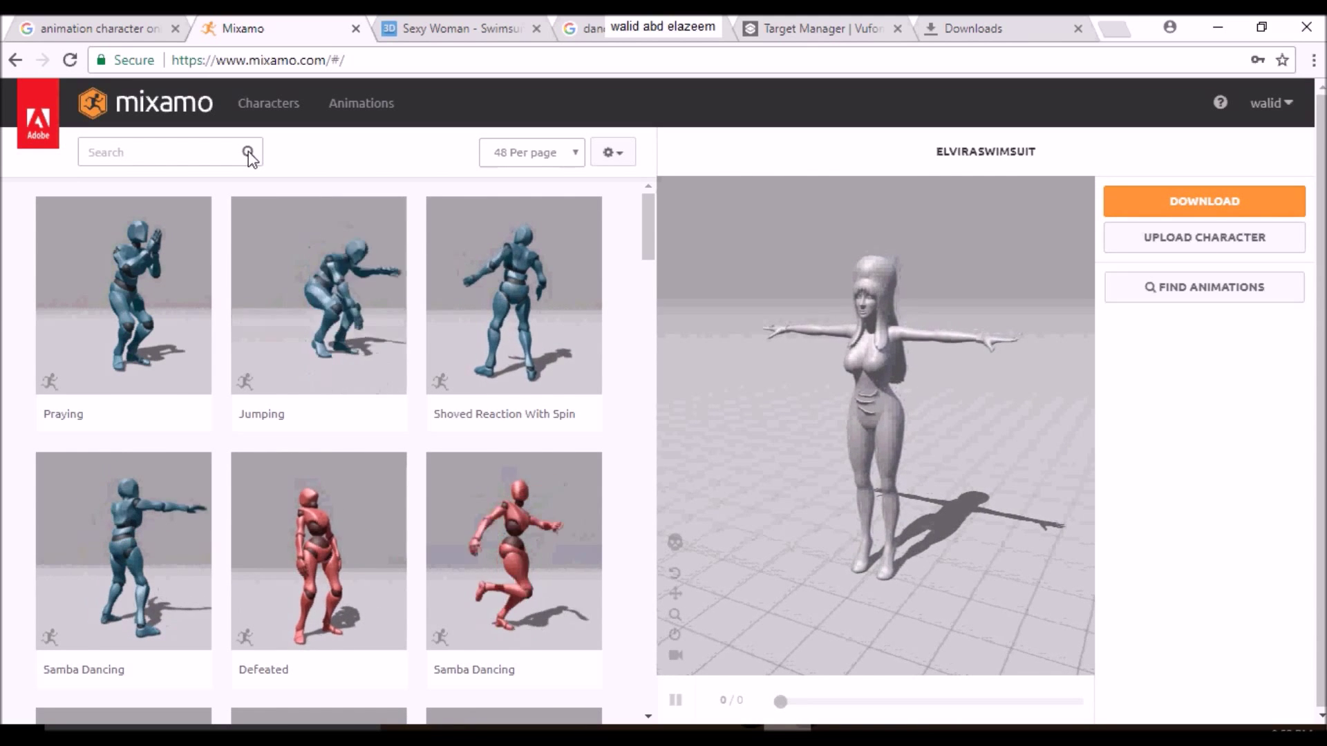
Step: Filter animations to the Dance genre and apply Hip Hop Dancing to ElviraSwimsuit
{"action": "left_click", "coordinate": [201, 154]}
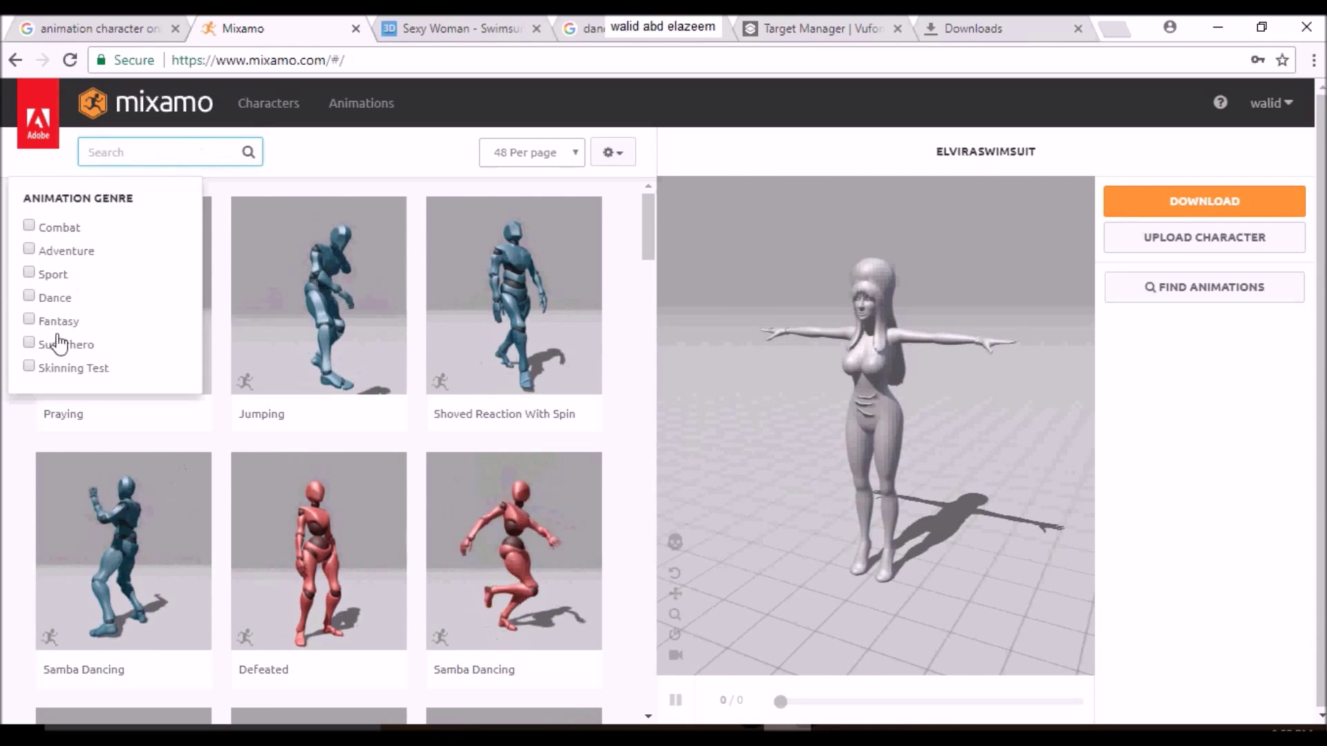
{"action": "left_click", "coordinate": [29, 297]}
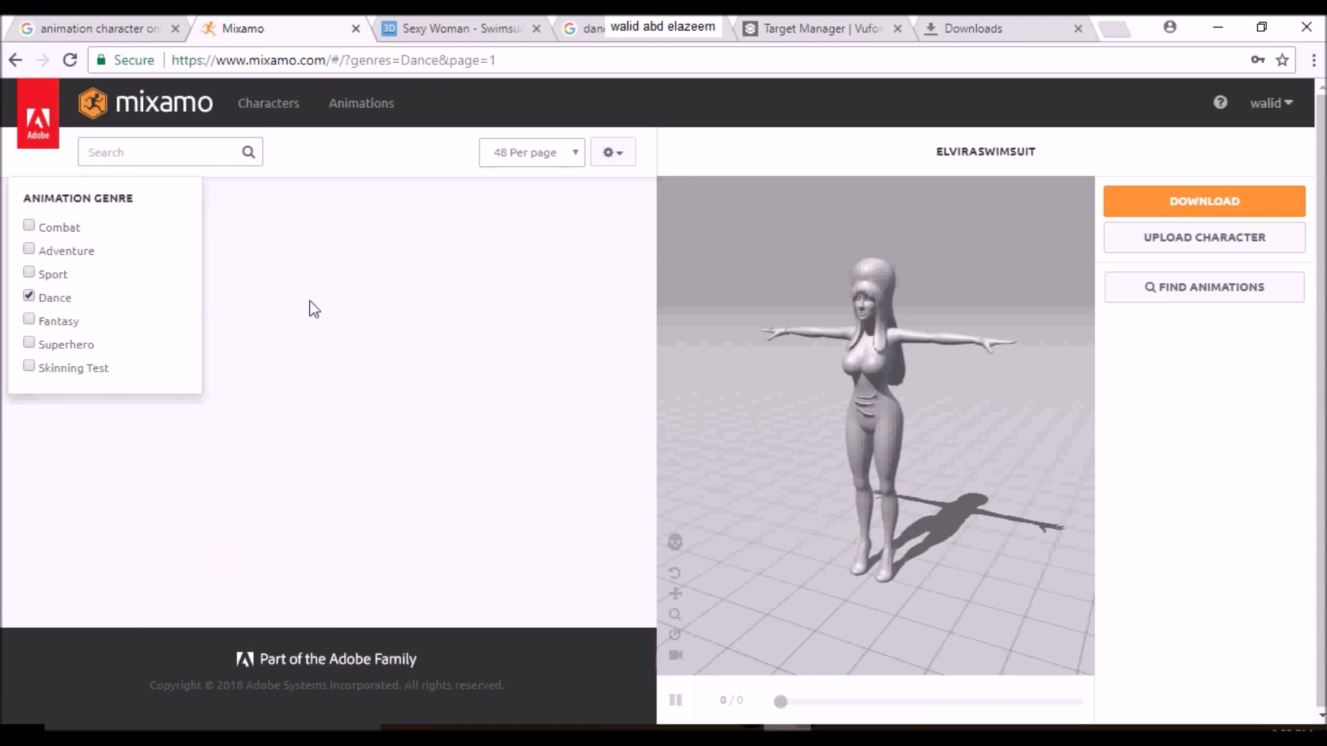
{"action": "left_click", "coordinate": [314, 309]}
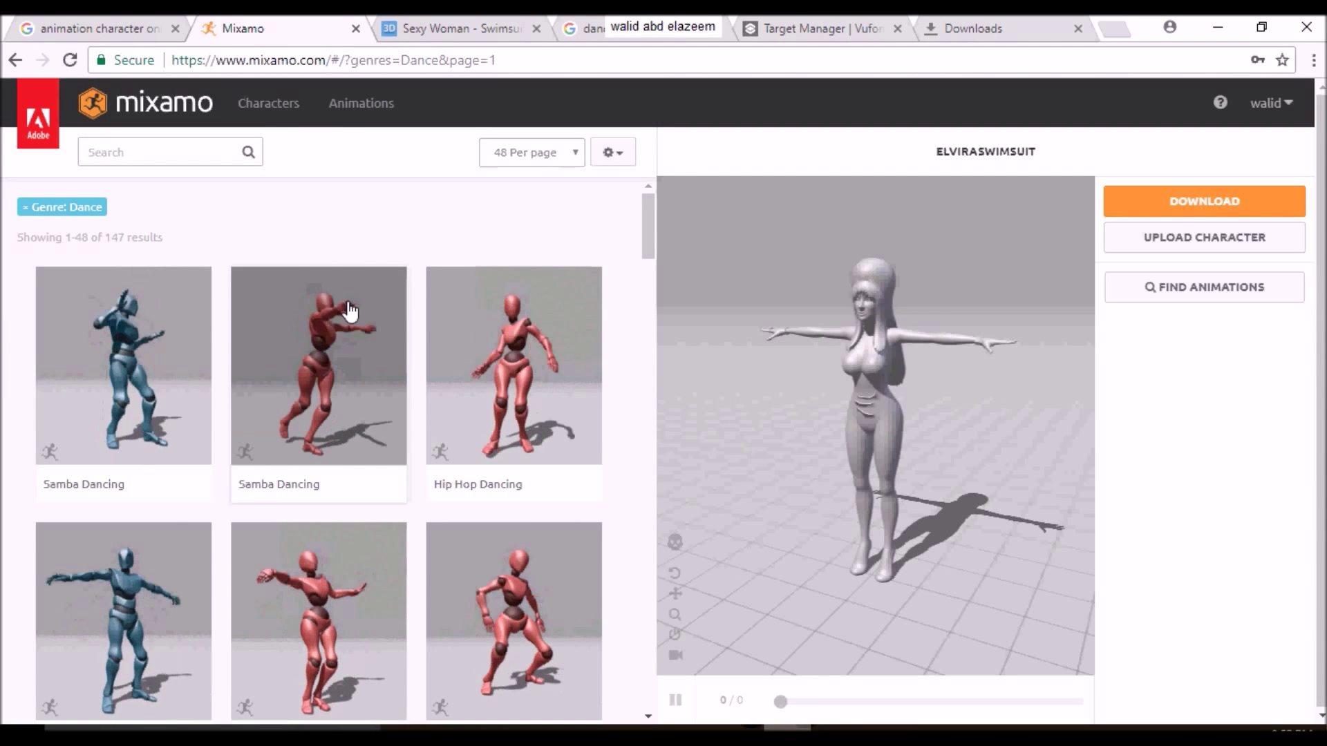
{"action": "scroll", "coordinate": [354, 302], "scroll_direction": "down", "scroll_amount": 3}
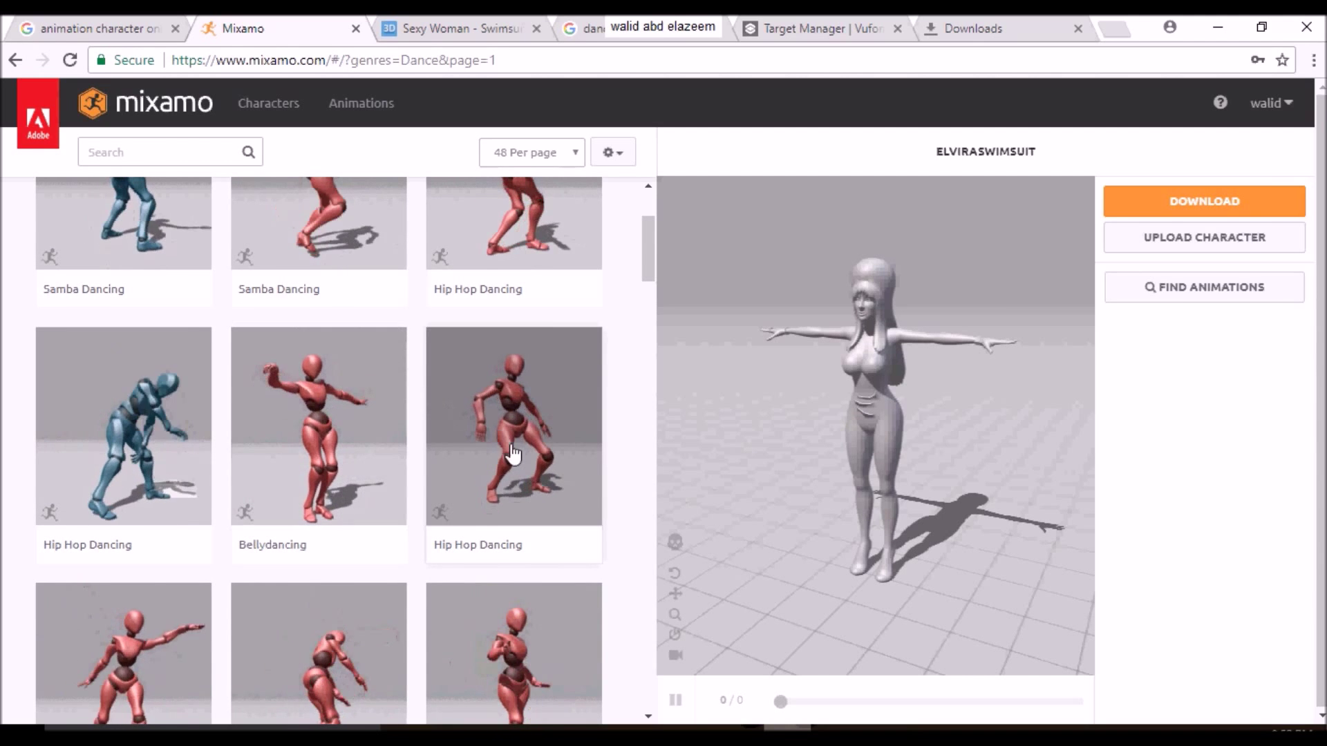
{"action": "scroll", "coordinate": [400, 414], "scroll_direction": "down", "scroll_amount": 3}
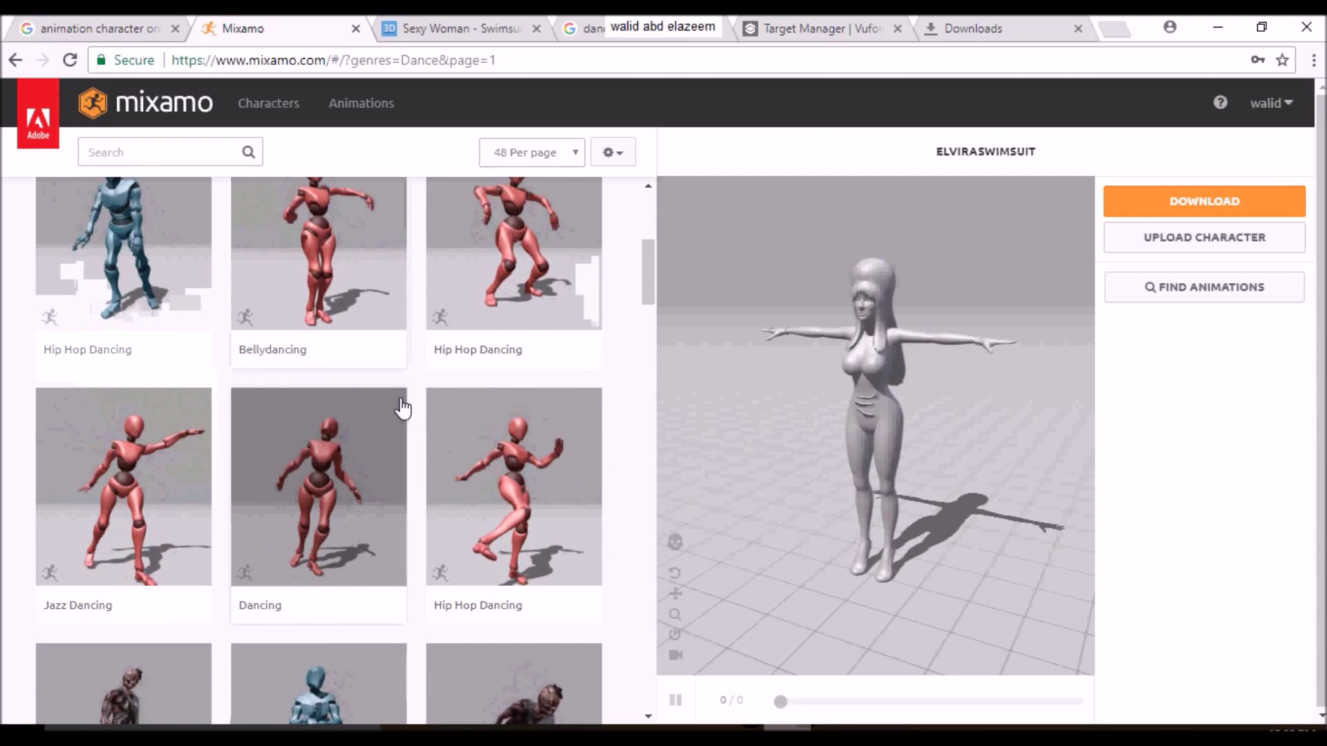
{"action": "scroll", "coordinate": [400, 406], "scroll_direction": "up", "scroll_amount": 3}
{"action": "scroll", "coordinate": [141, 377], "scroll_direction": "down", "scroll_amount": 3}
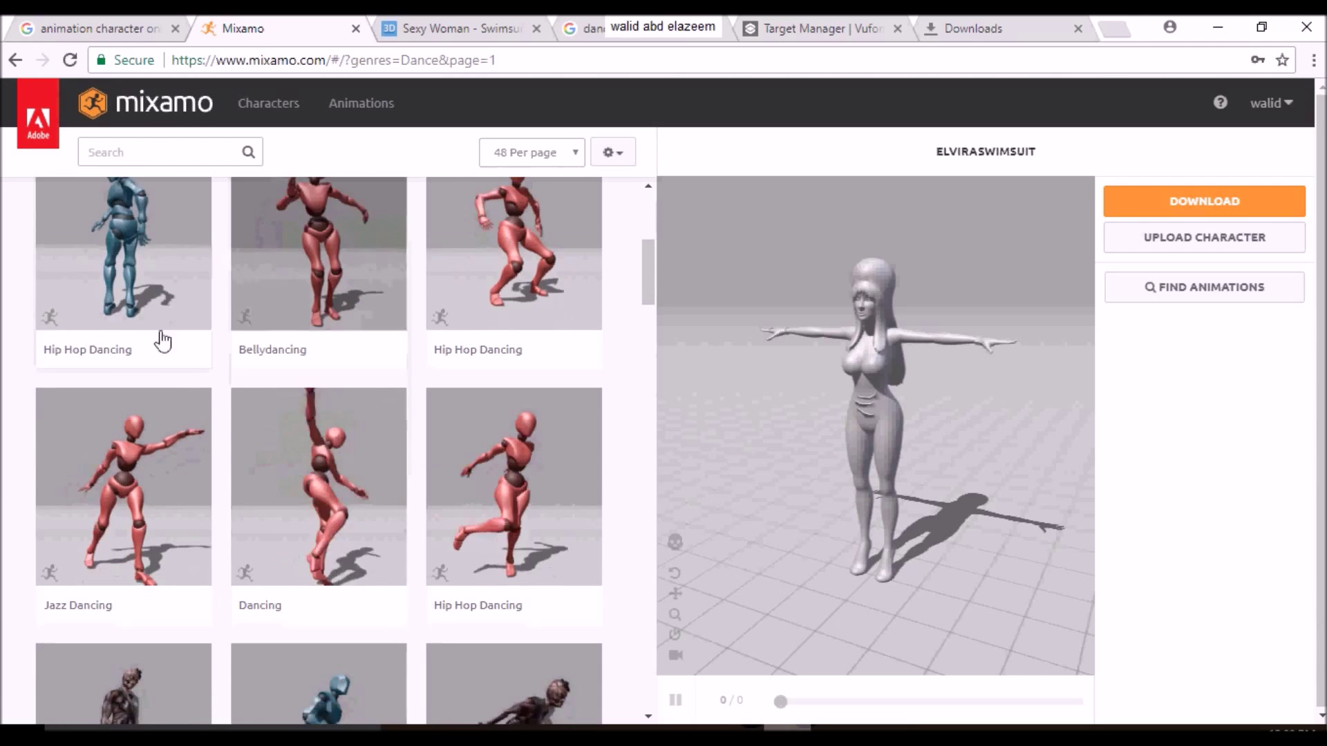
{"action": "left_click", "coordinate": [146, 230]}
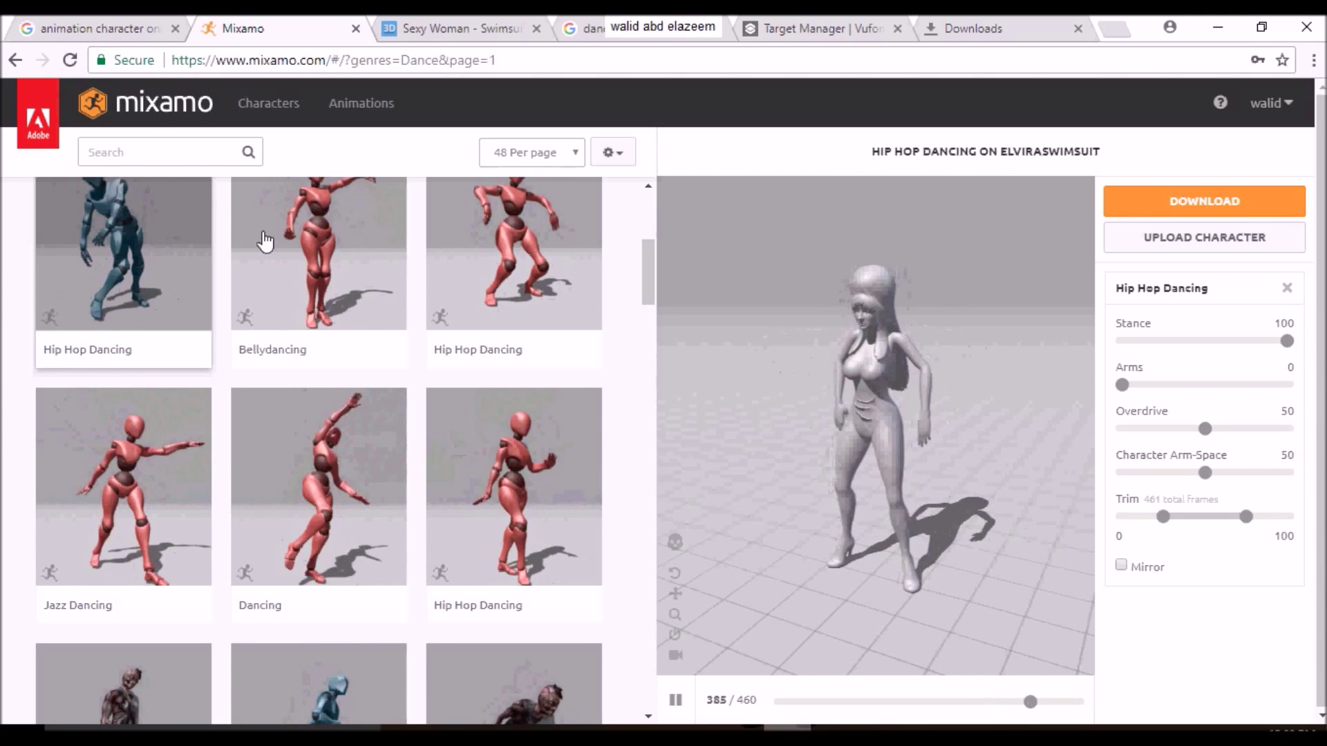
Step: Download the hip-hop-dancing Elvira as an FBX with skin
{"action": "left_click", "coordinate": [1234, 202]}
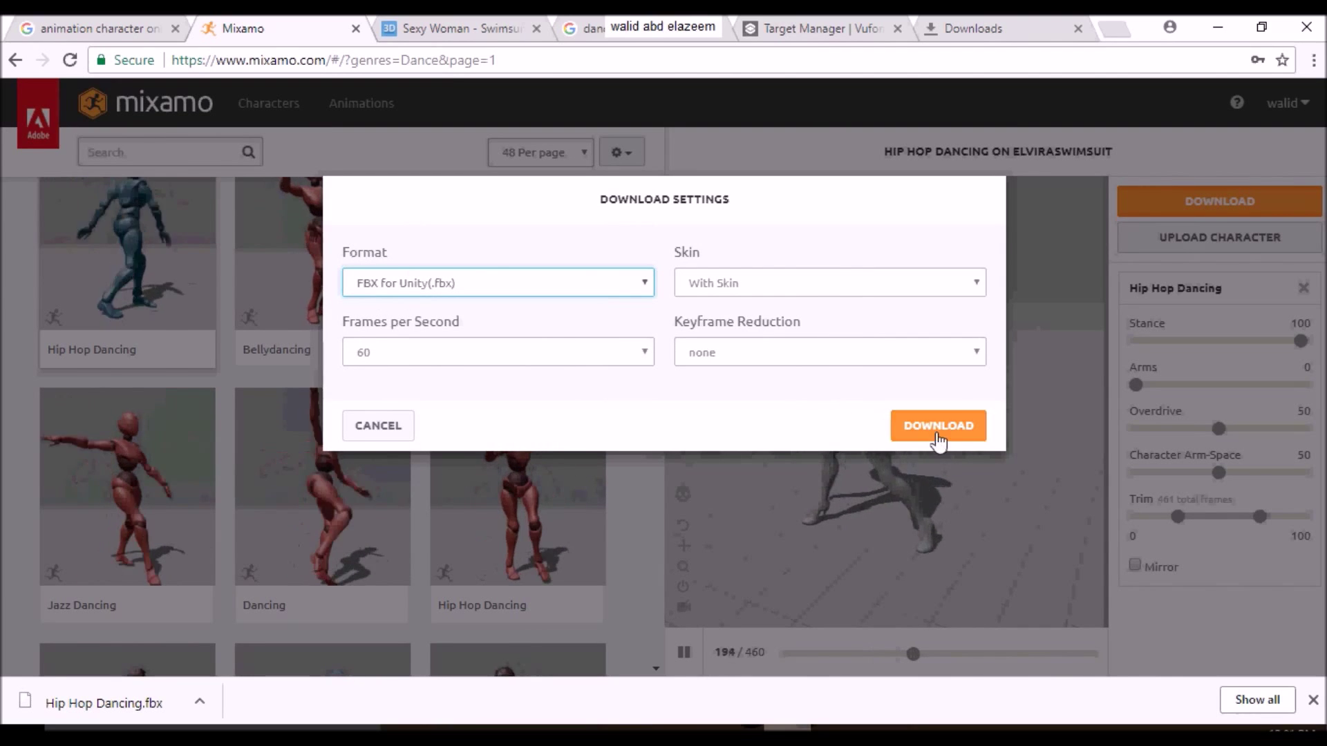
{"action": "left_click", "coordinate": [936, 434]}
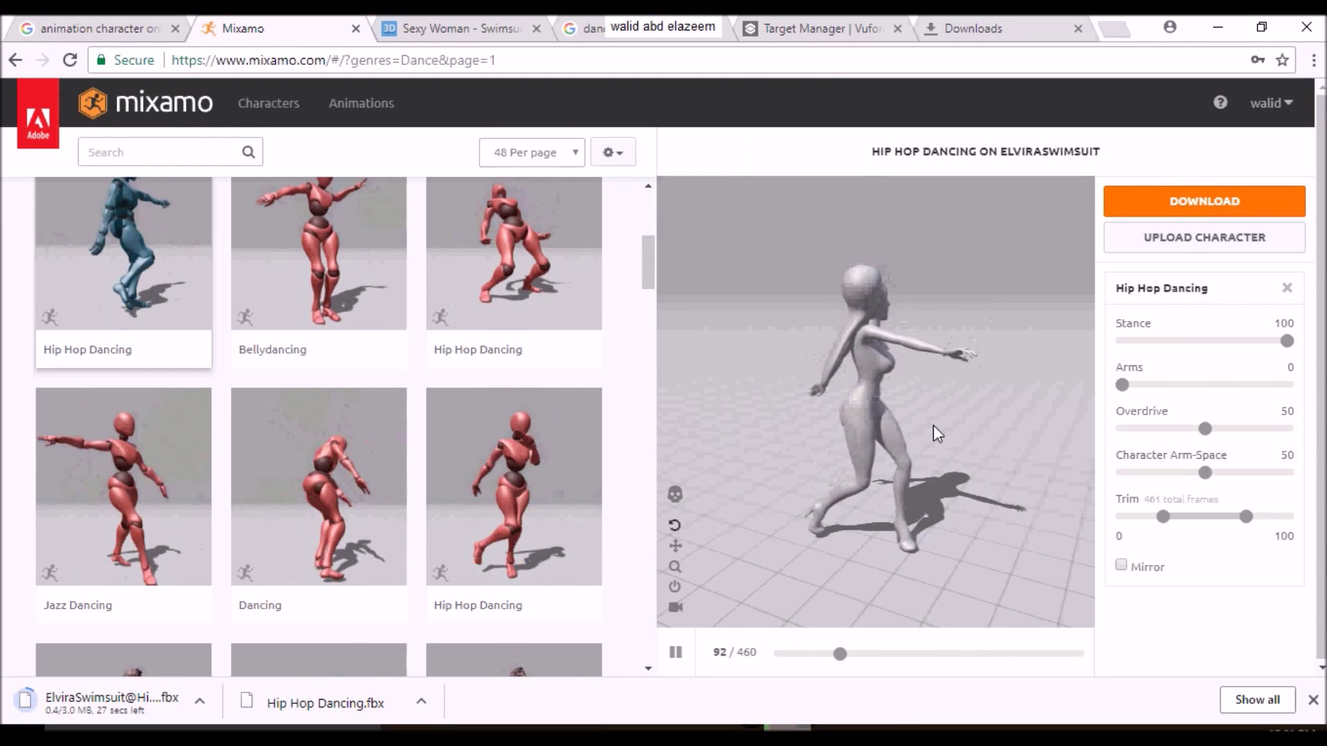
{"action": "left_click", "coordinate": [995, 653]}
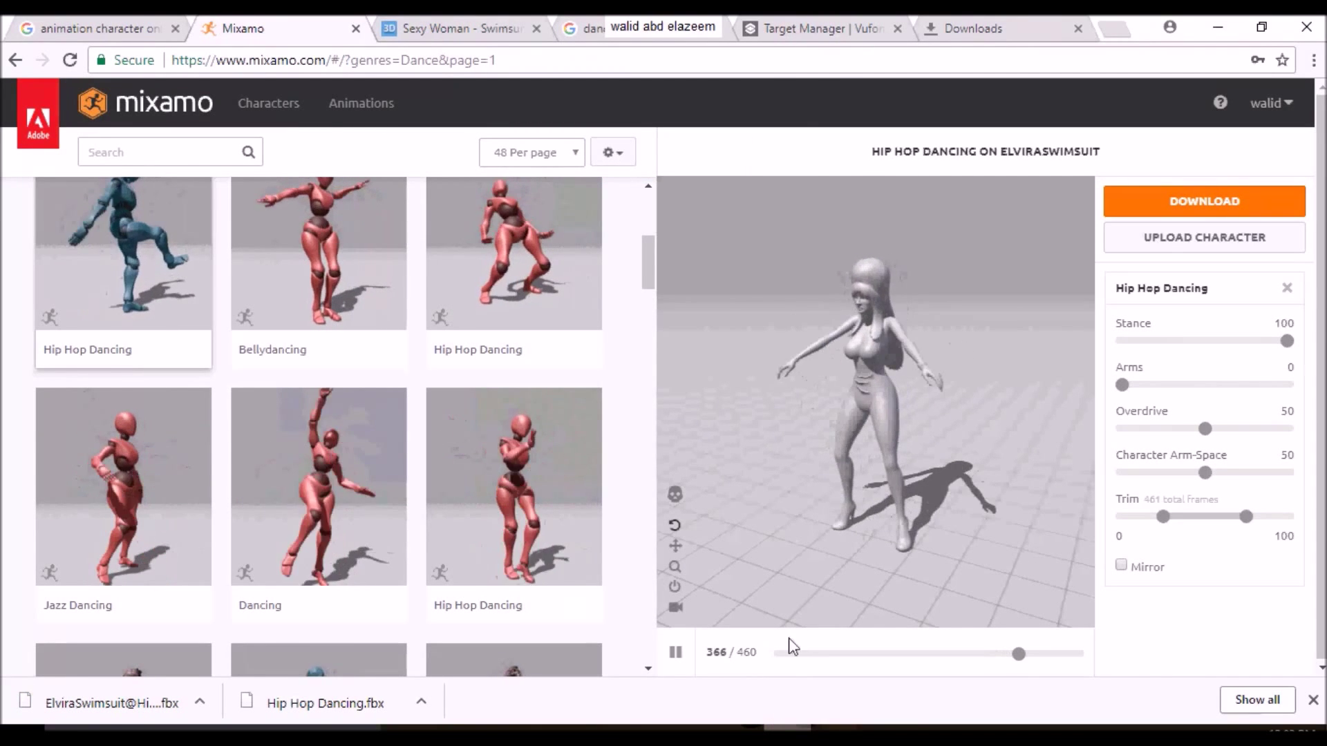
Step: Show ElviraSwimsuit@Hip Hop Dancing.fbx in the Downloads folder, then return to Unity
{"action": "left_click", "coordinate": [1256, 701]}
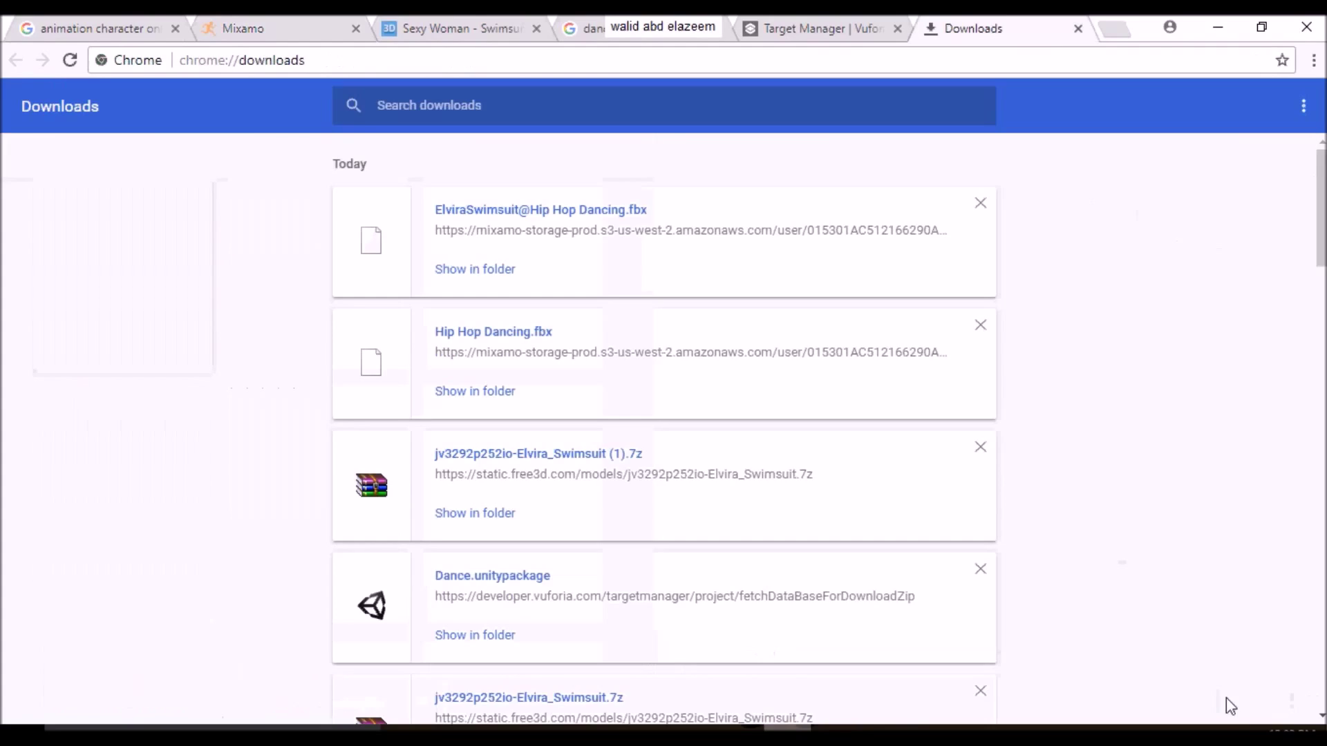
{"action": "left_click", "coordinate": [488, 273]}
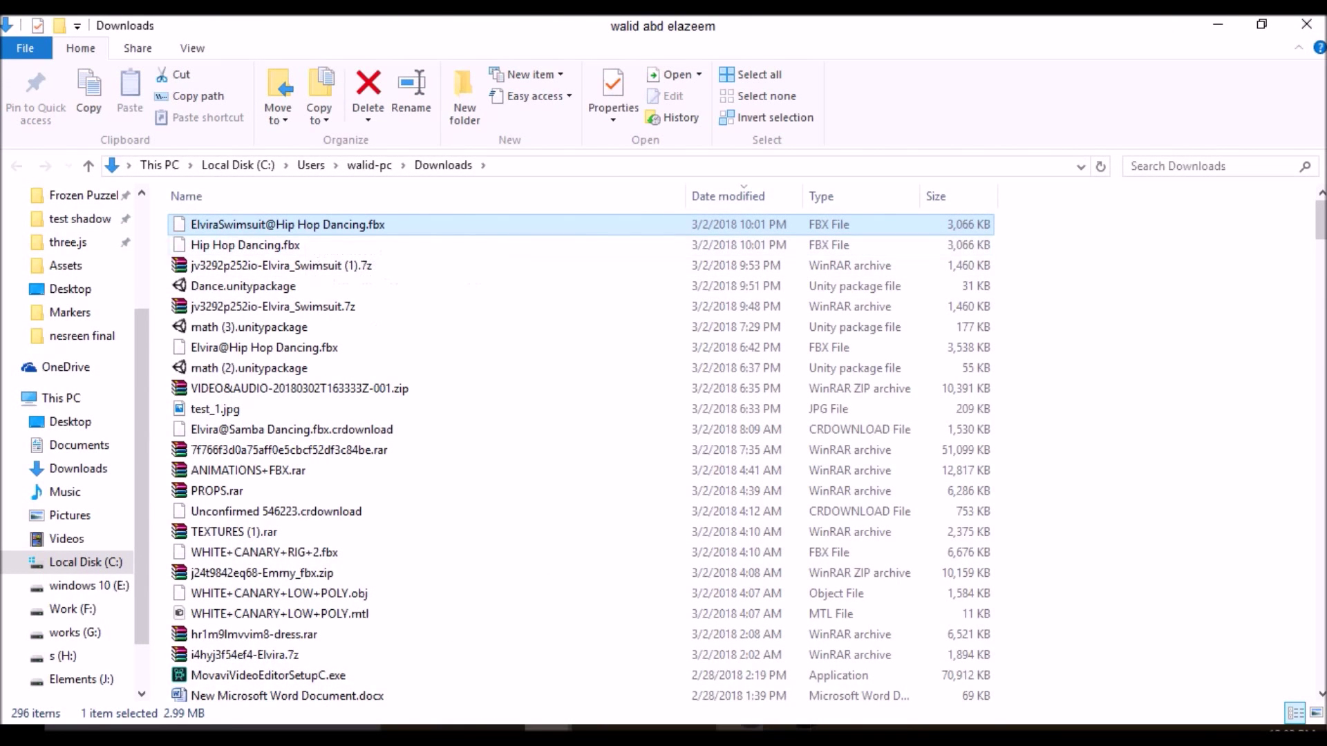
{"action": "left_click", "coordinate": [739, 656]}
{"action": "right_click", "coordinate": [549, 629]}
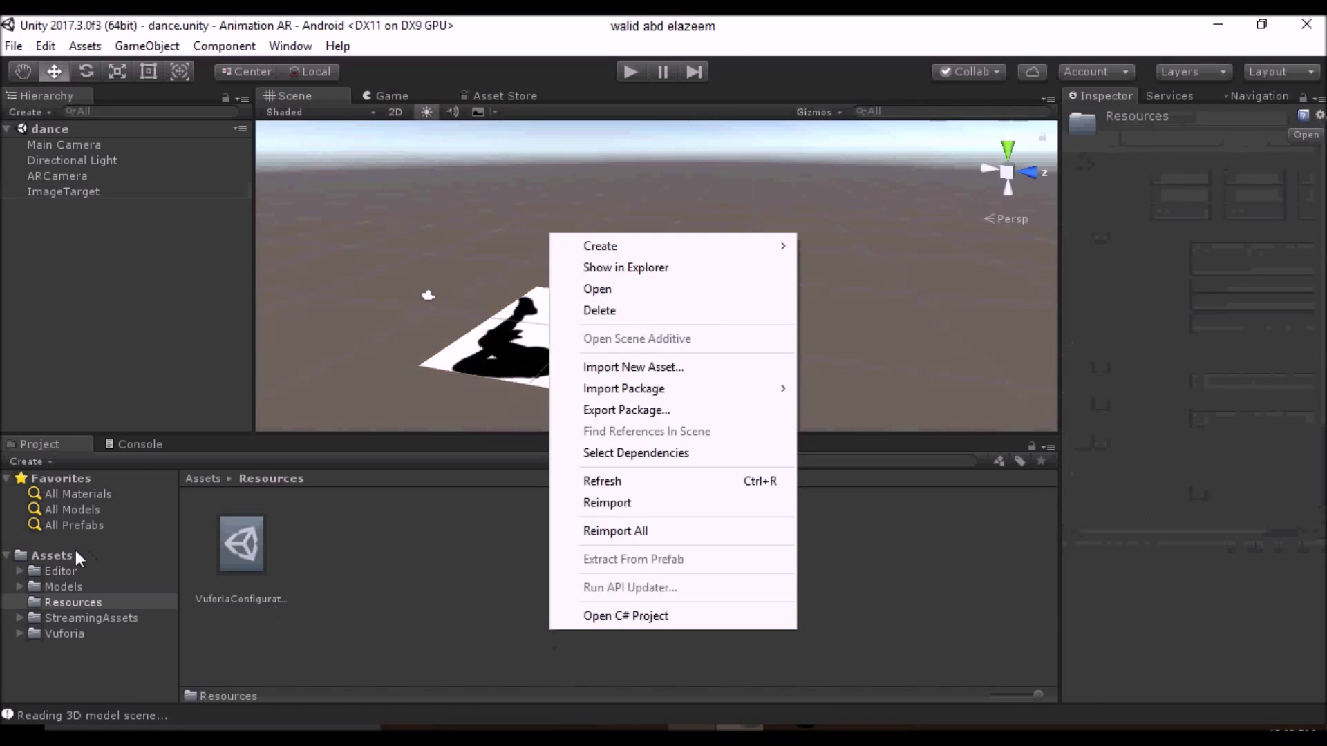
Step: Create an empty Assets/Model folder, open it, and bring the Downloads window forward
{"action": "left_click", "coordinate": [87, 553]}
{"action": "right_click", "coordinate": [867, 649]}
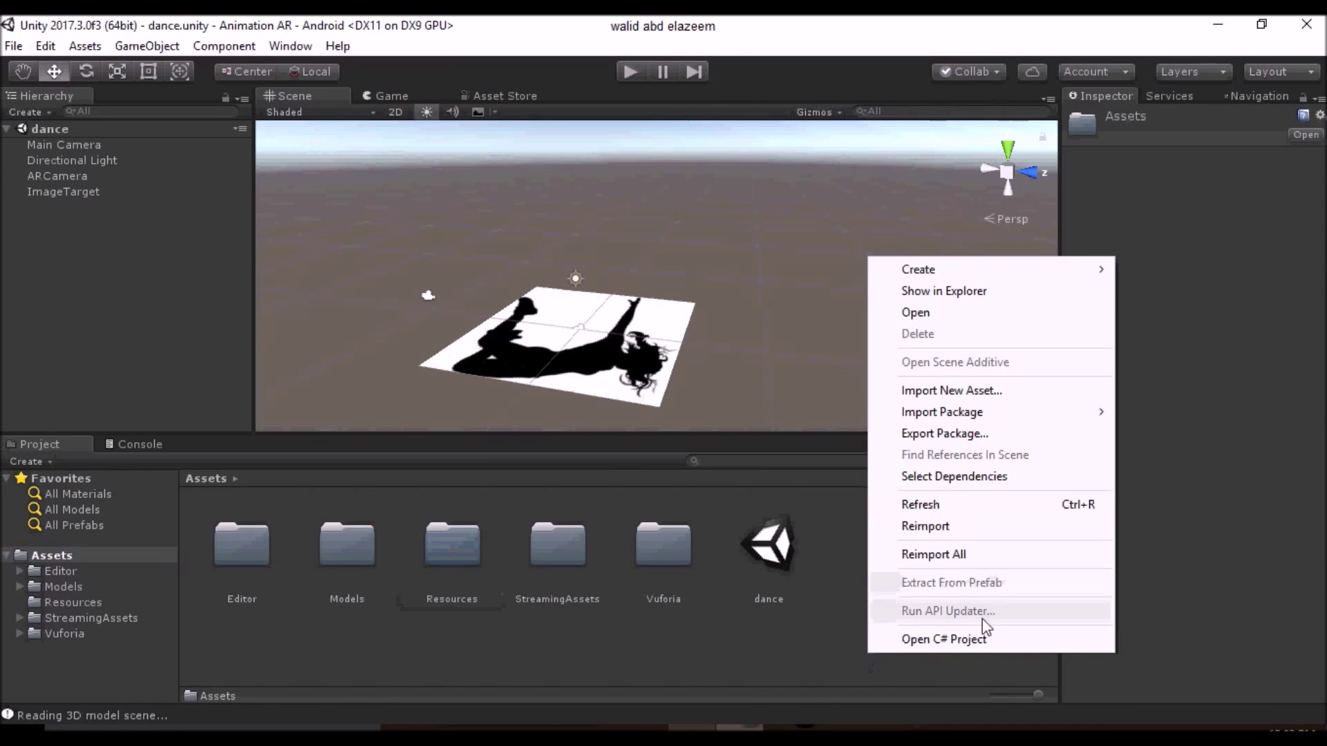
{"action": "mouse_move", "coordinate": [1016, 269]}
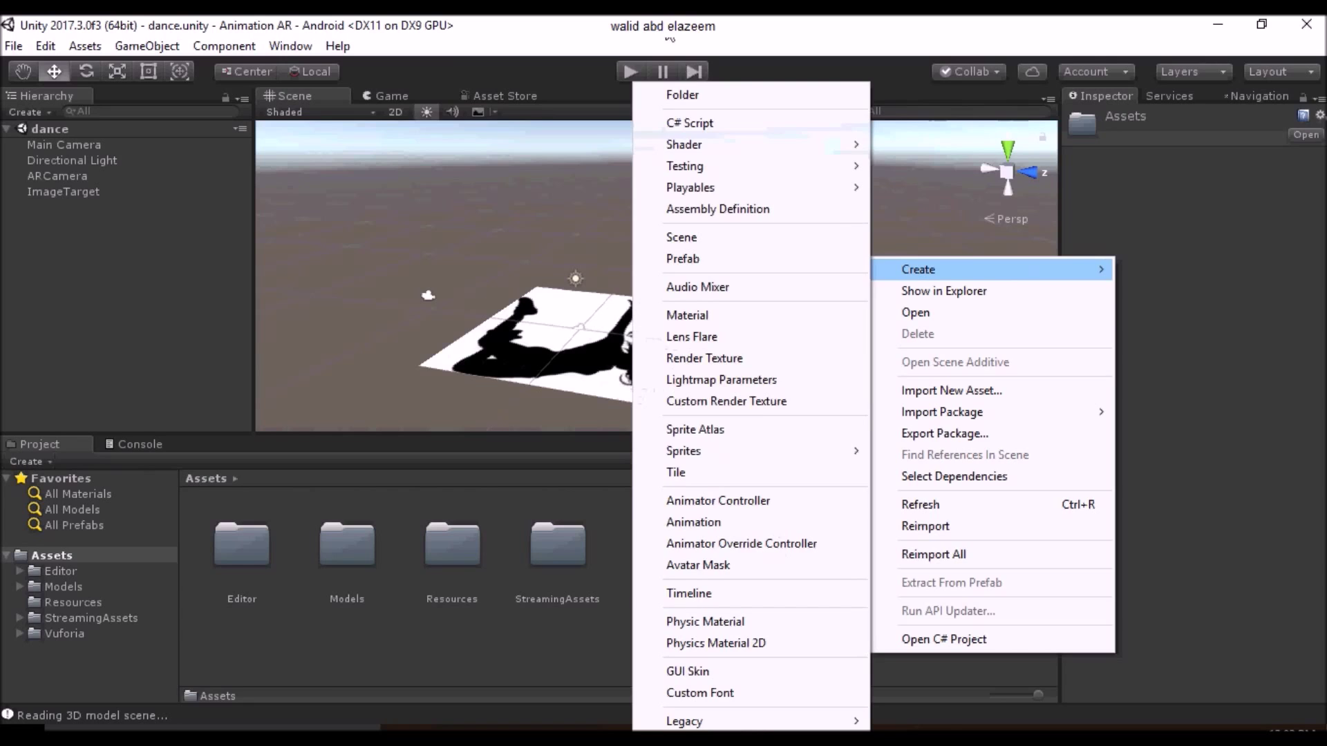
{"action": "left_click", "coordinate": [706, 92]}
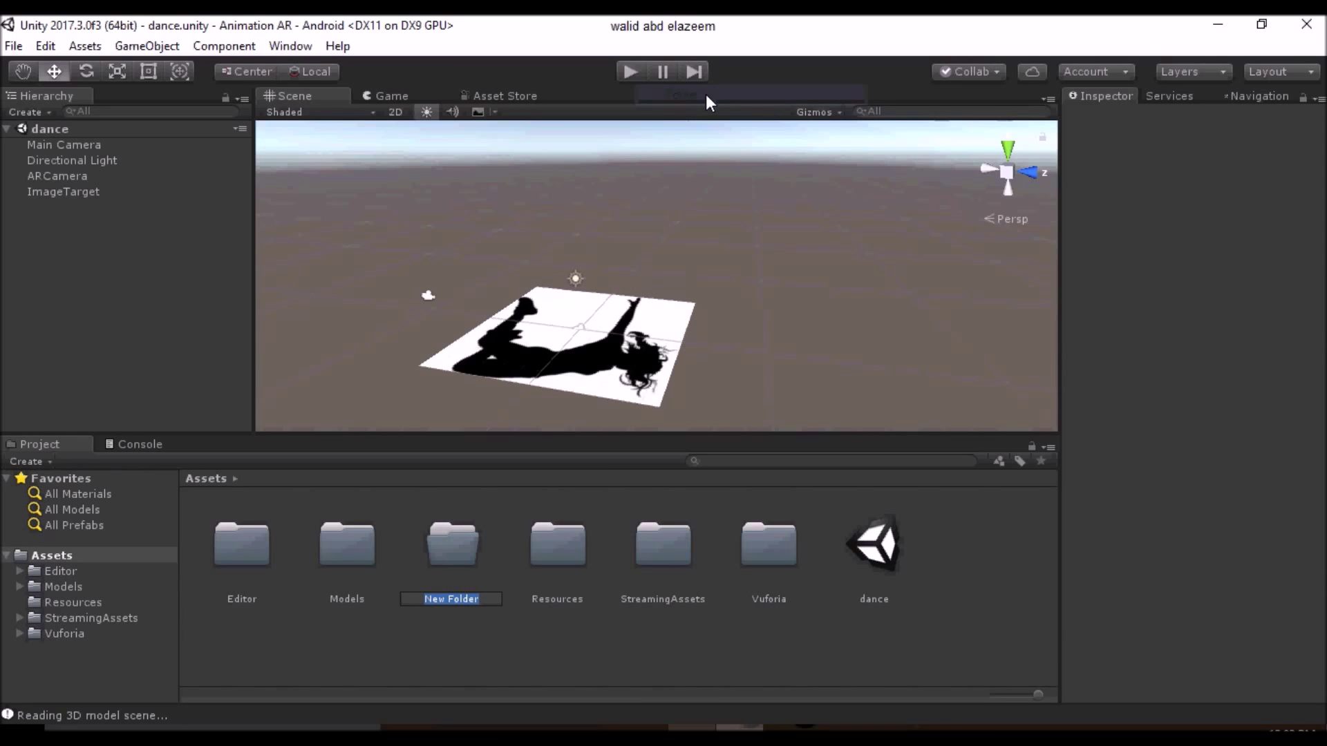
{"action": "type", "text": "Model"}
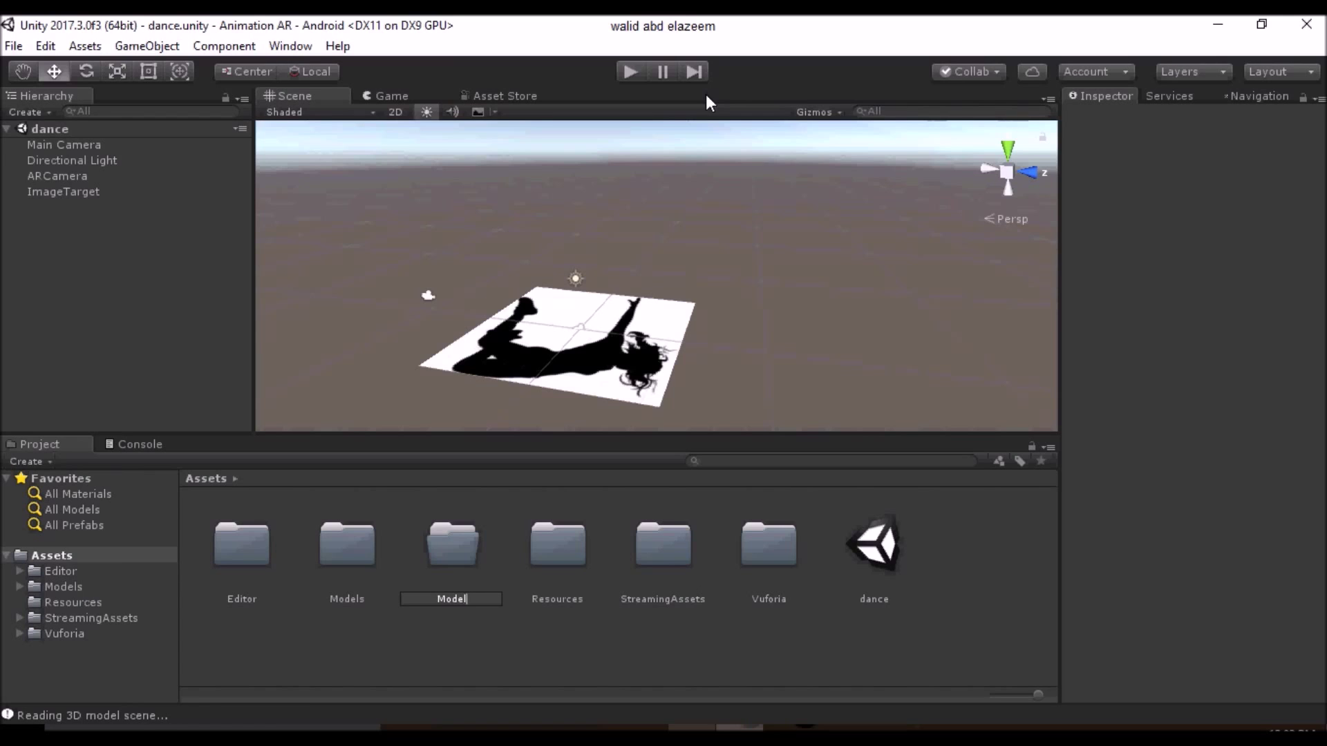
{"action": "key", "text": "Return"}
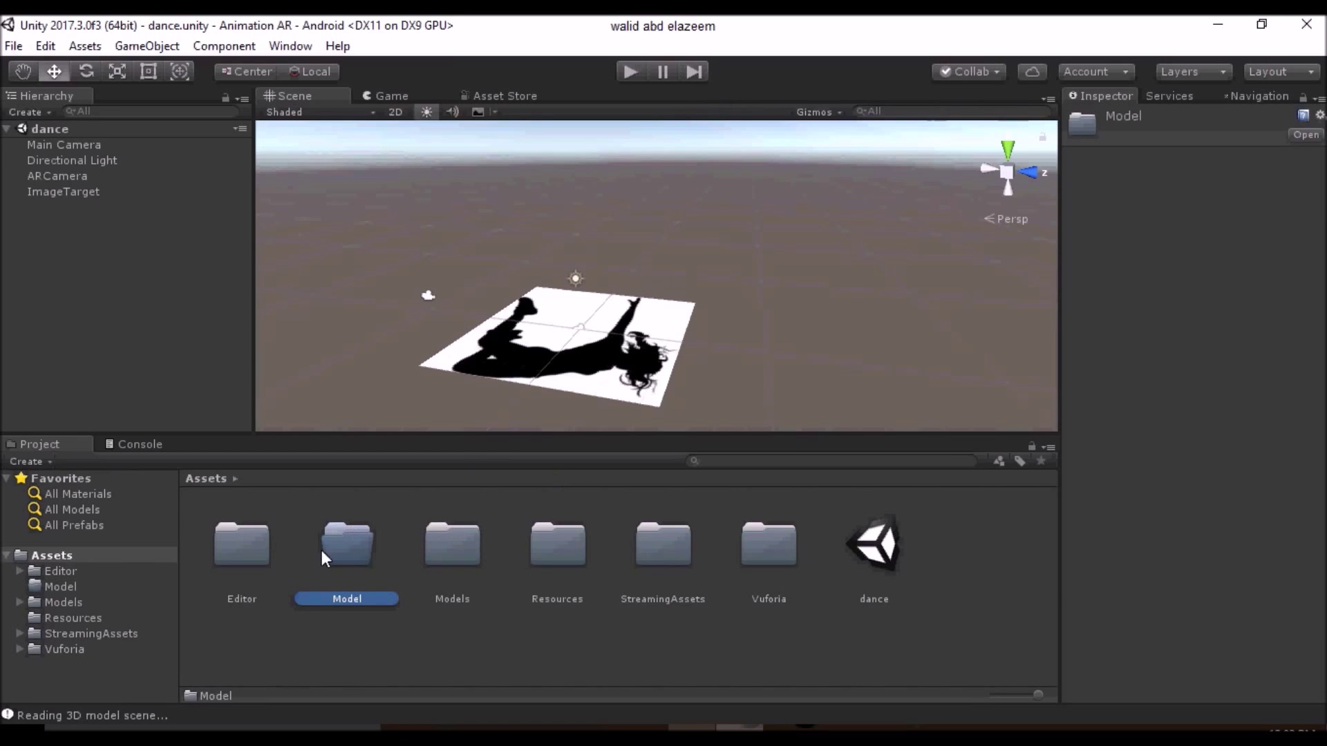
{"action": "double_click", "coordinate": [339, 546]}
{"action": "mouse_move", "coordinate": [547, 729]}
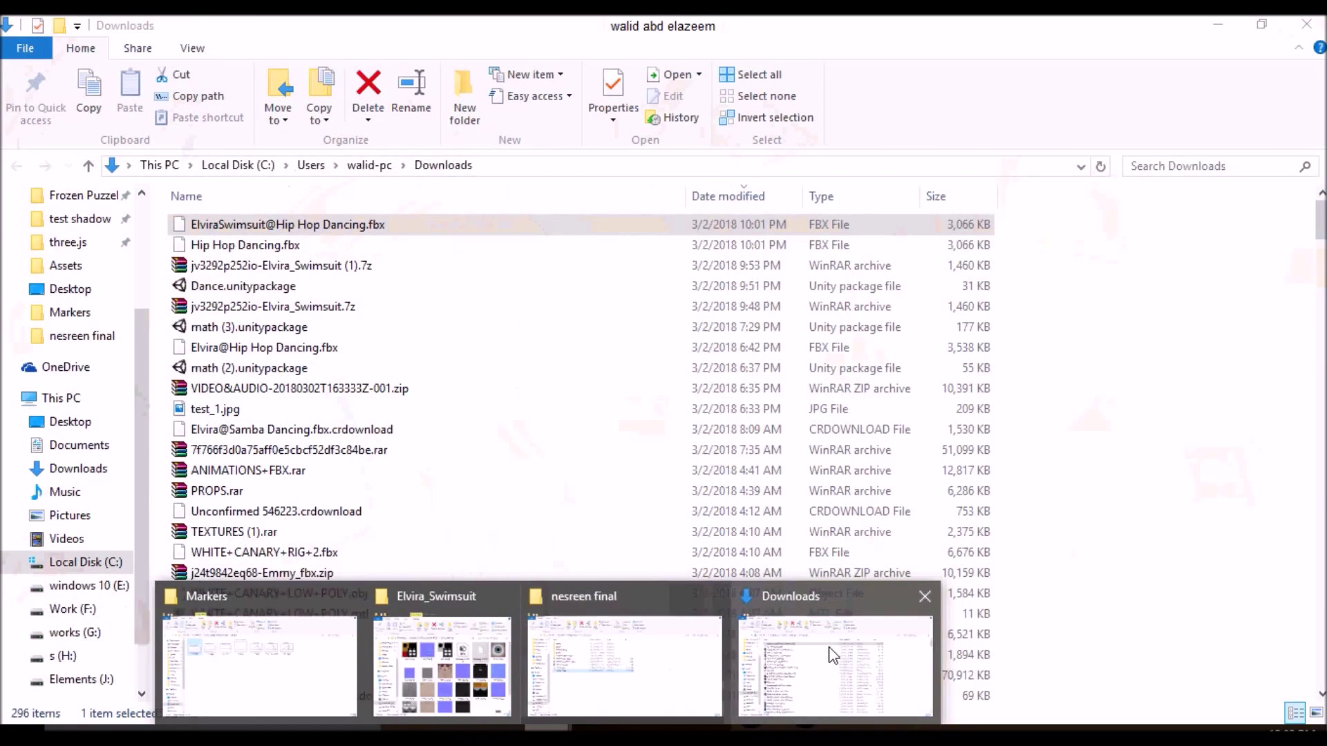
{"action": "left_click", "coordinate": [833, 655]}
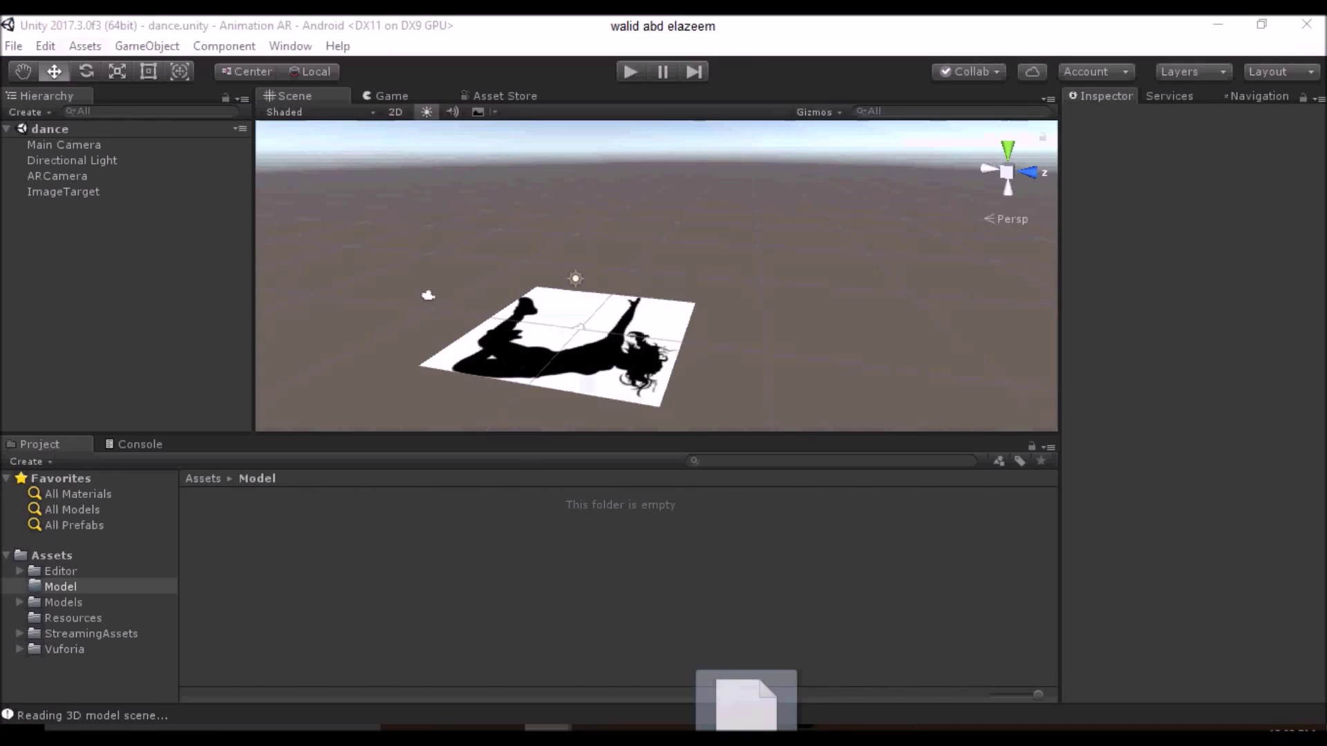
Step: Import ElviraSwimsuit@Hip Hop Dancing.fbx into Unity's Model folder
{"action": "left_click_drag", "start_coordinate": [369, 228], "coordinate": [697, 583]}
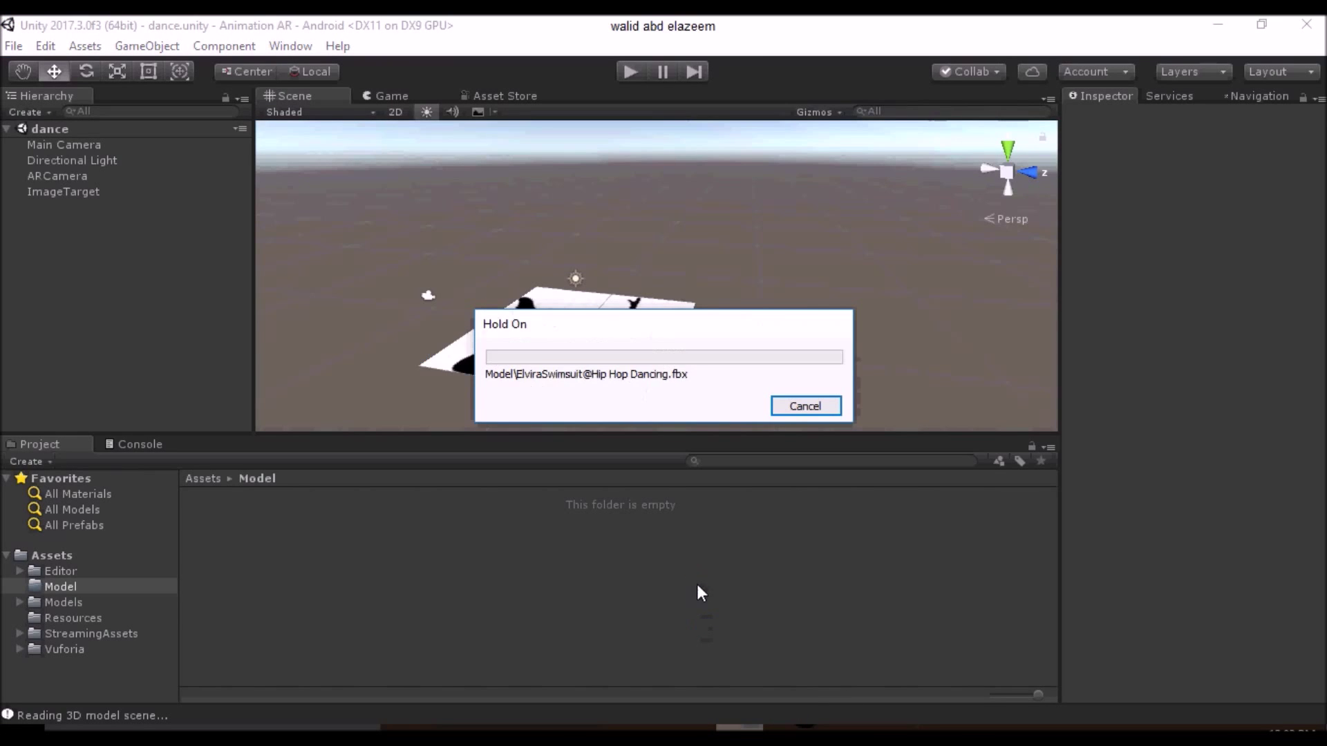
{"action": "mouse_move", "coordinate": [548, 727]}
{"action": "left_click", "coordinate": [443, 663]}
Step: Copy the 28 Elvira_Swimsuit texture images, excluding the OBJ and MTL, into Model
{"action": "left_click", "coordinate": [239, 247]}
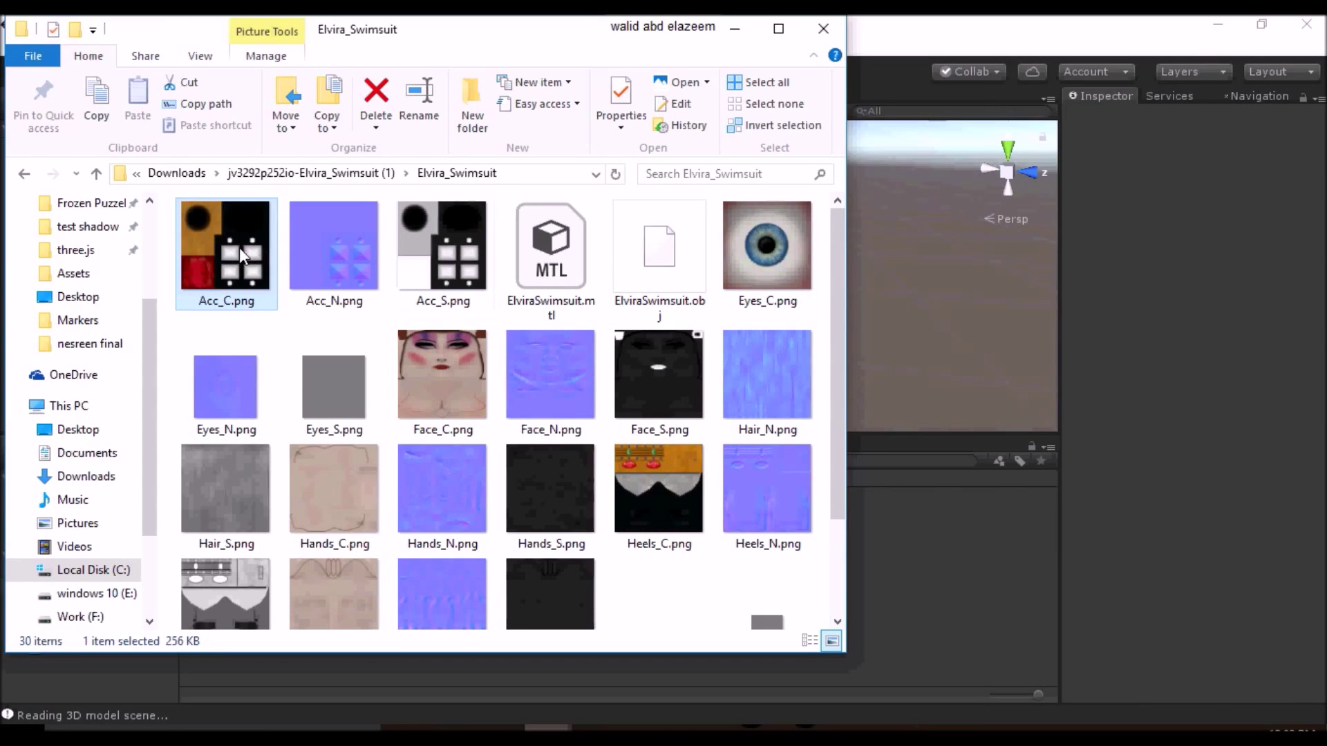
{"action": "key", "text": "shift+Right"}
{"action": "key", "text": "shift+Right"}
{"action": "key", "text": "shift+Right"}
{"action": "key", "text": "shift+Right"}
{"action": "key", "text": "shift+Right"}
{"action": "key", "text": "shift+Right"}
{"action": "key", "text": "shift+Right"}
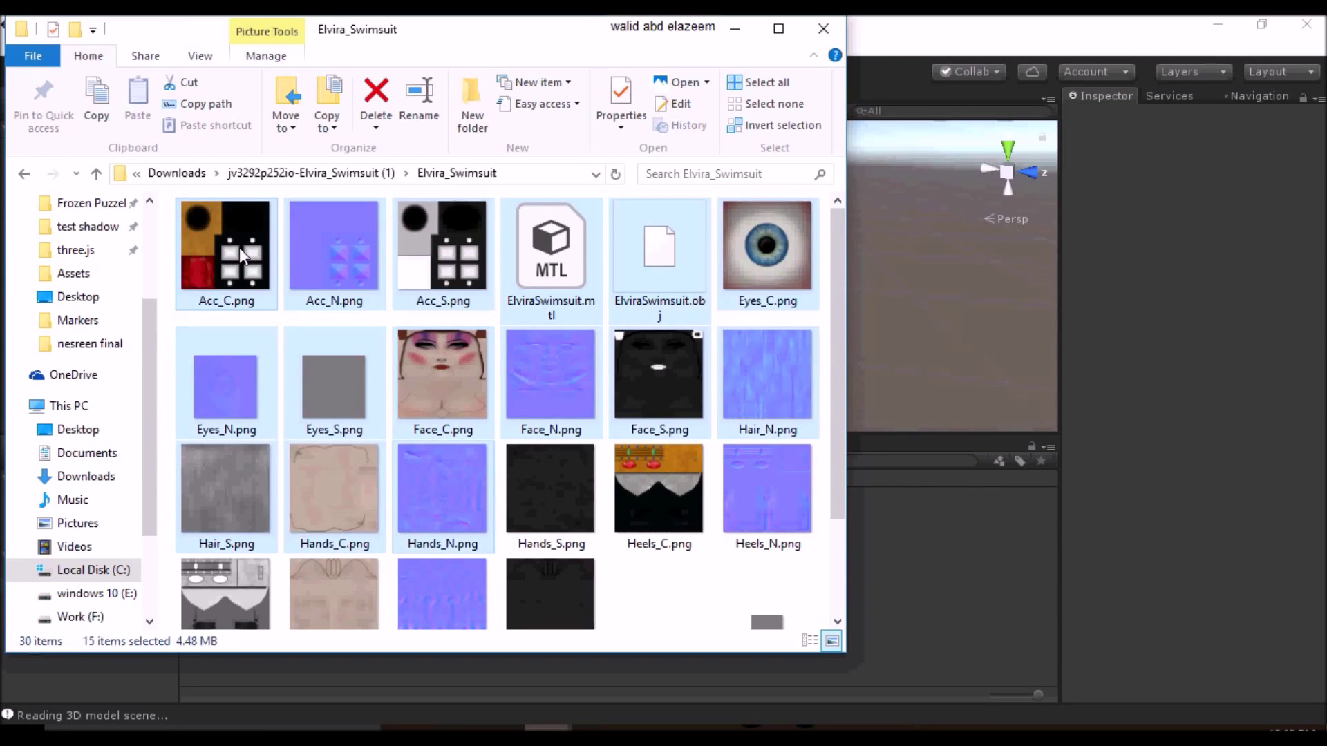
{"action": "key", "text": "shift+Right"}
{"action": "key", "text": "shift+Right"}
{"action": "key", "text": "shift+Right"}
{"action": "key", "text": "shift+Right"}
{"action": "key", "text": "shift+Right"}
{"action": "key", "text": "shift+Right"}
{"action": "key", "text": "ctrl+a"}
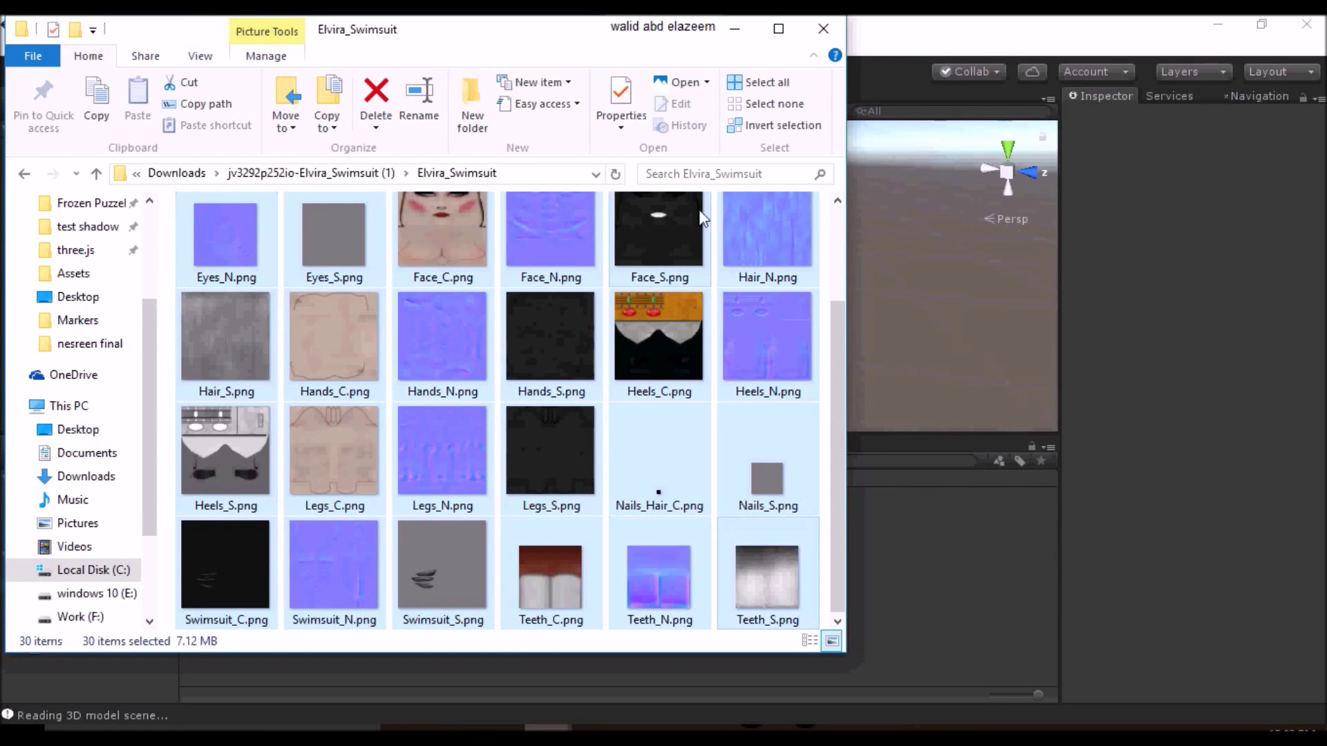
{"action": "left_click_drag", "start_coordinate": [837, 400], "coordinate": [837, 304]}
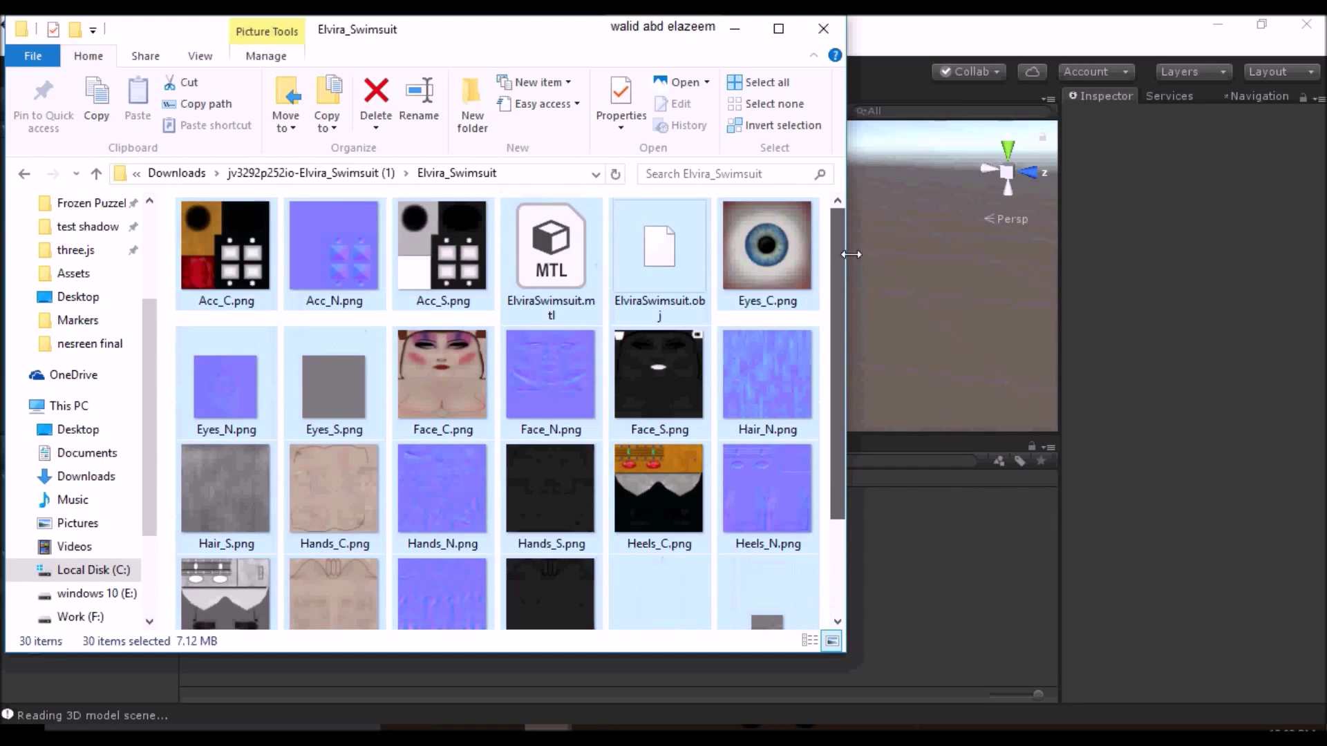
{"action": "left_click", "coordinate": [692, 281], "text": "ctrl"}
{"action": "left_click", "coordinate": [551, 263], "text": "ctrl"}
{"action": "left_click_drag", "start_coordinate": [438, 428], "coordinate": [928, 638]}
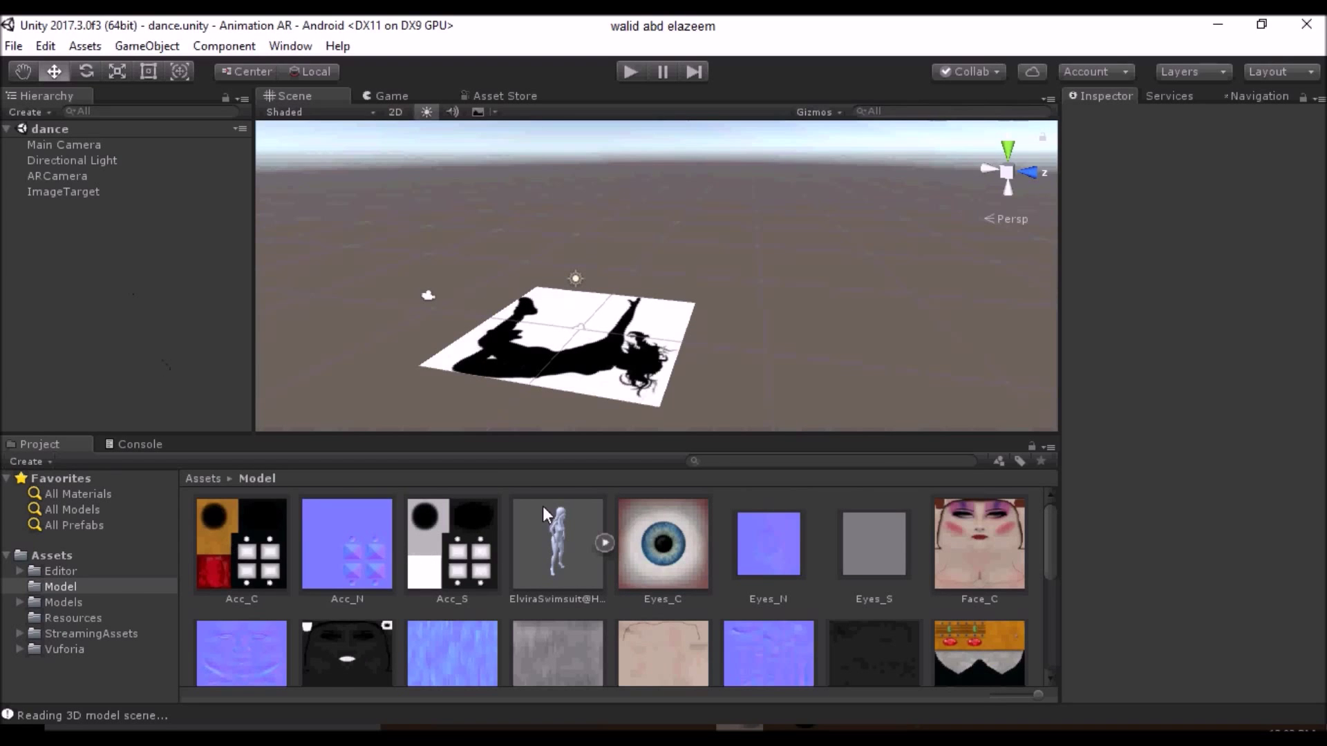
Step: Parent ElviraSwimsuit@Hip Hop Dancing under ImageTarget, deleting the extra copy at the scene root
{"action": "left_click", "coordinate": [558, 568]}
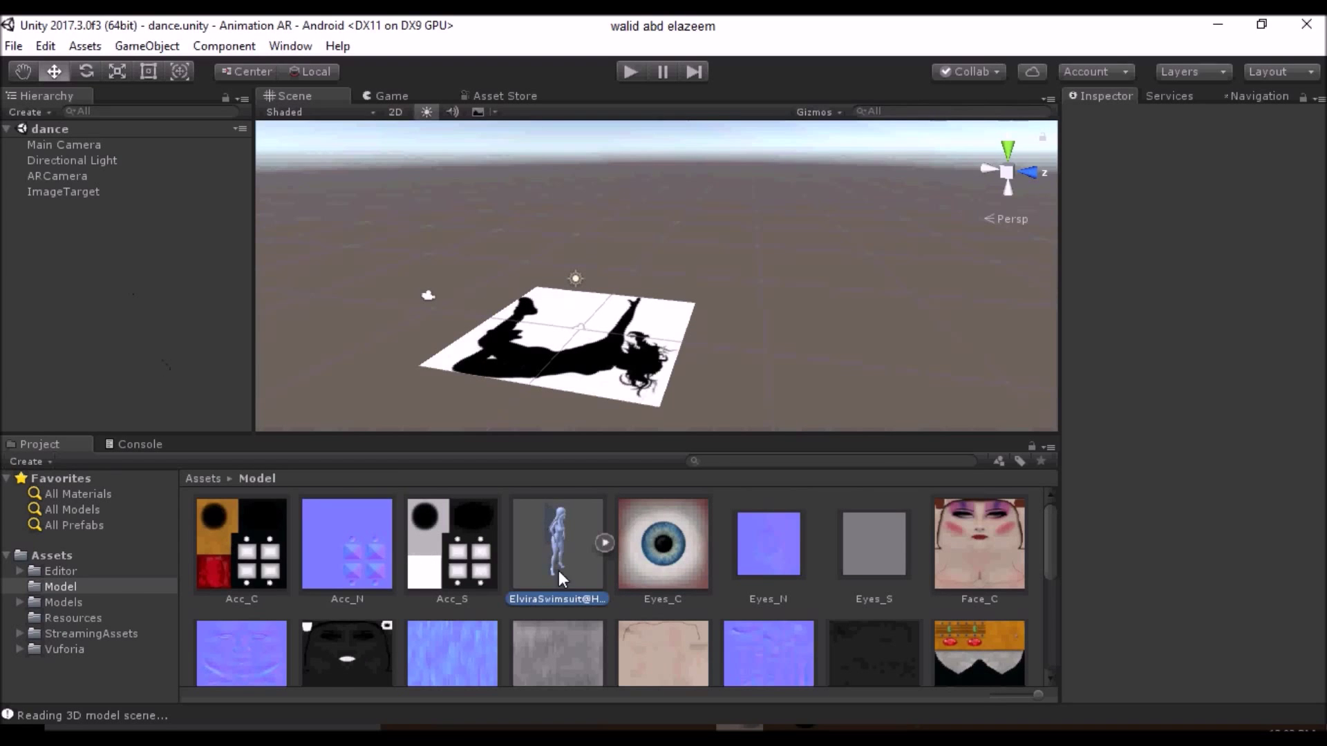
{"action": "left_click", "coordinate": [61, 203]}
{"action": "left_click", "coordinate": [571, 536]}
{"action": "left_click", "coordinate": [194, 267]}
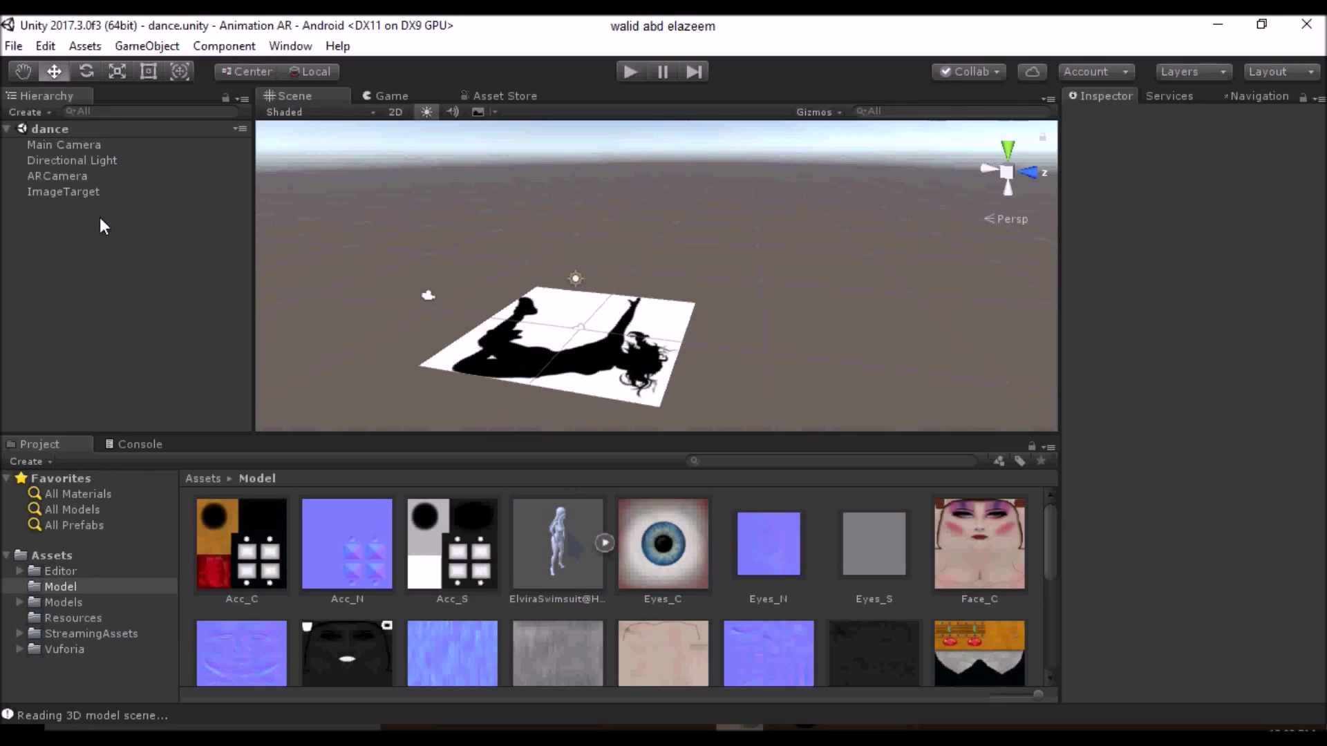
{"action": "left_click_drag", "start_coordinate": [195, 275], "coordinate": [74, 207]}
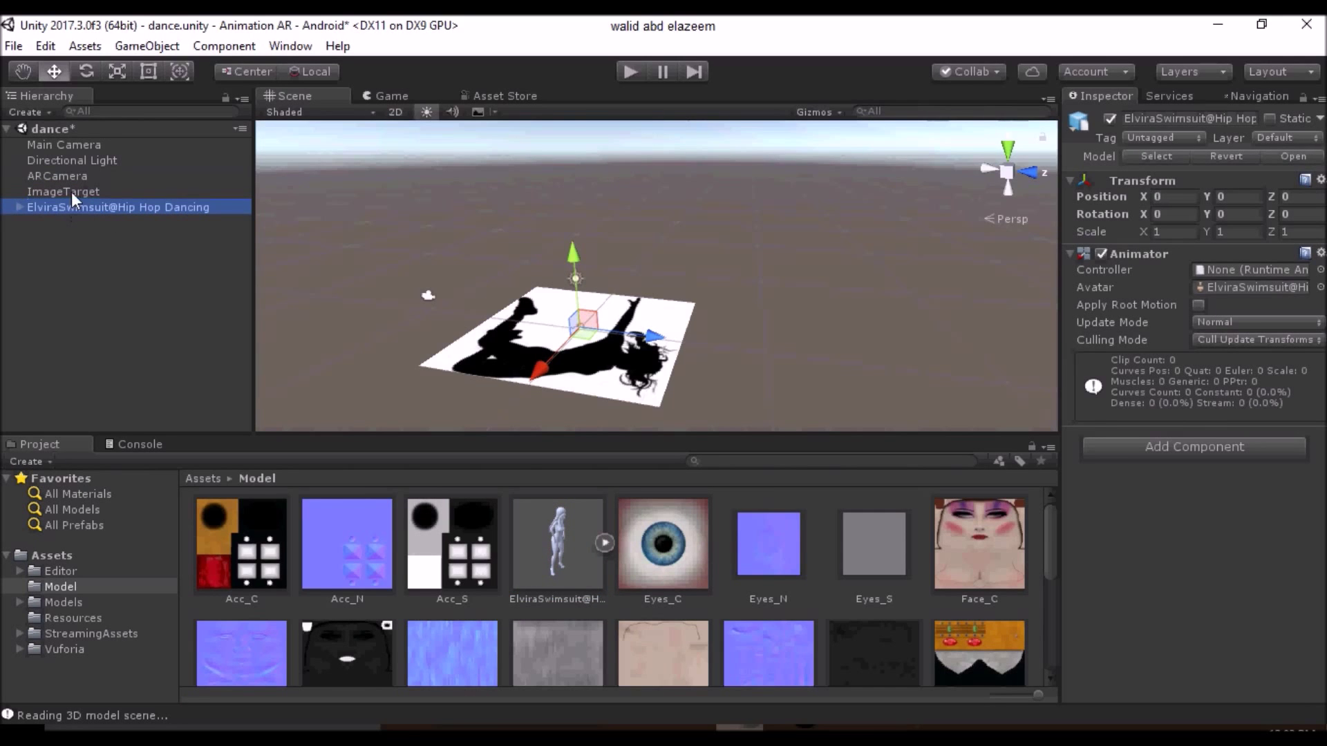
{"action": "left_click", "coordinate": [70, 191]}
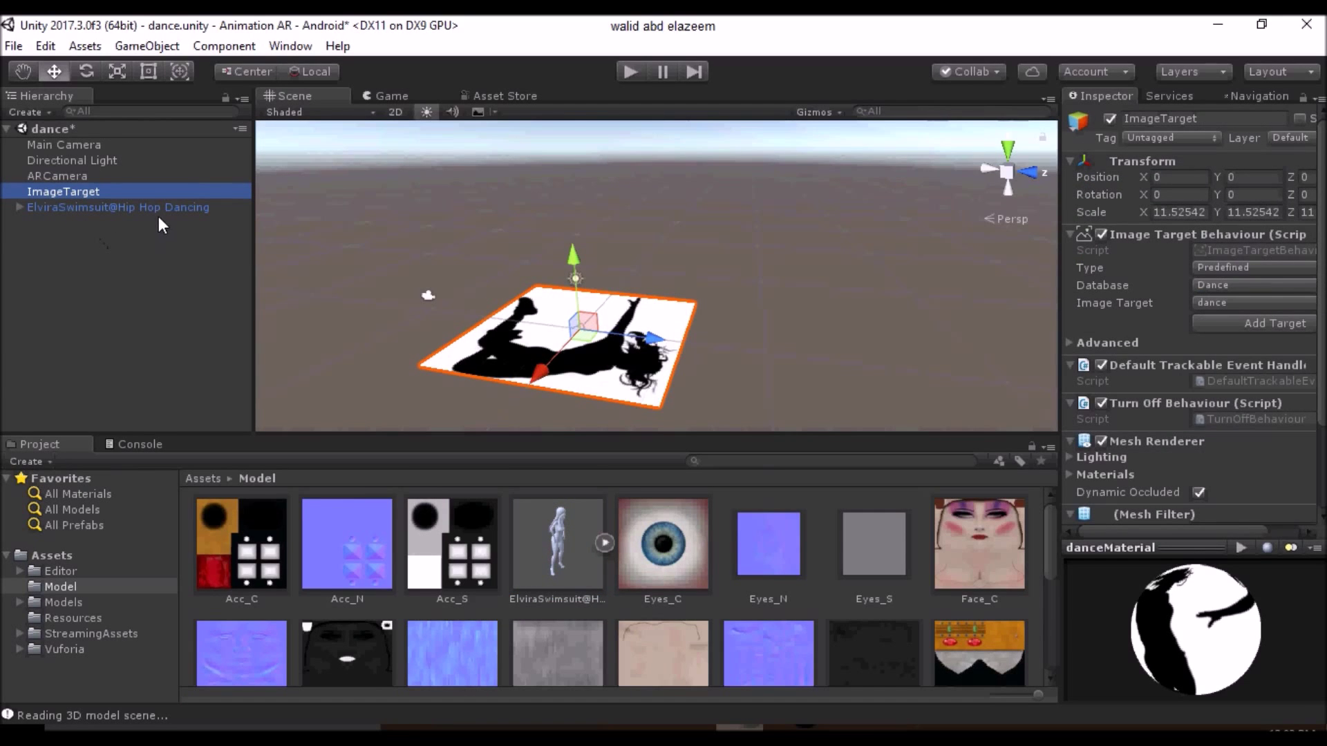
{"action": "left_click", "coordinate": [153, 208]}
{"action": "key", "text": "Delete"}
{"action": "left_click_drag", "start_coordinate": [557, 549], "coordinate": [72, 190]}
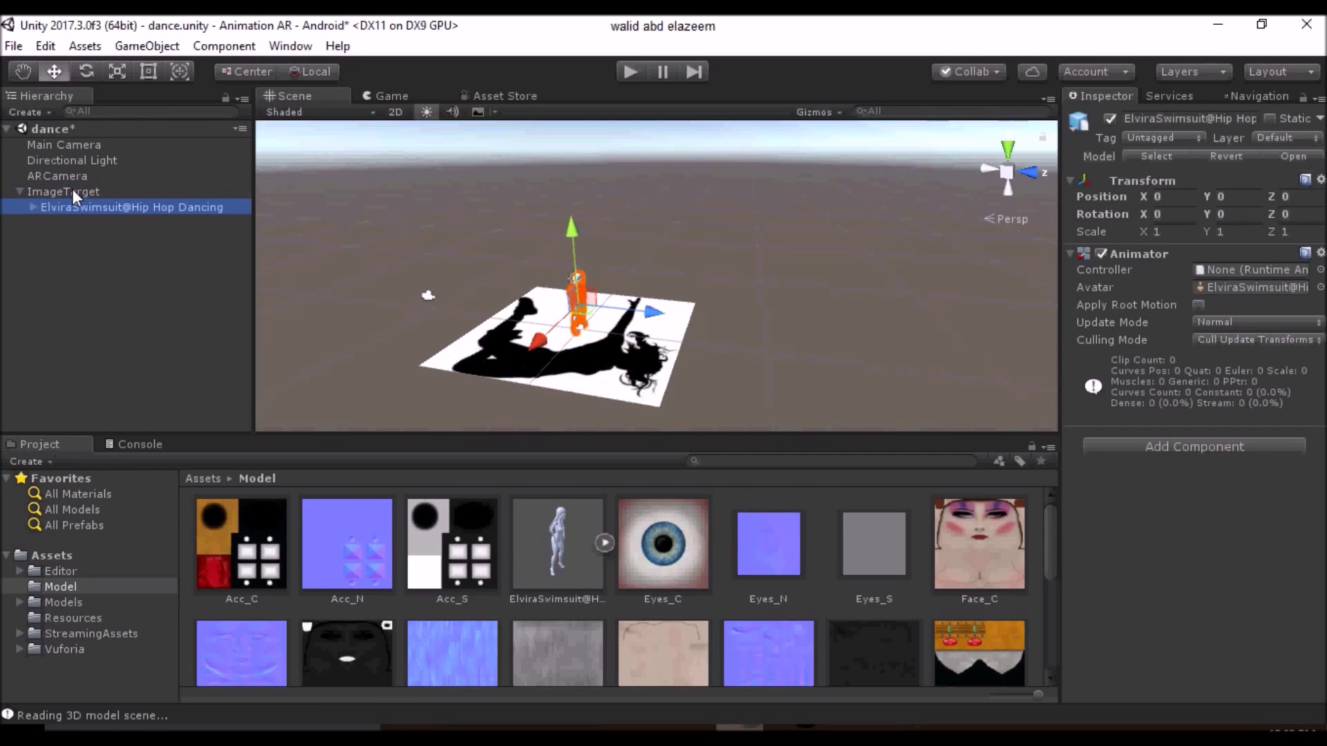
{"action": "left_click", "coordinate": [1183, 233]}
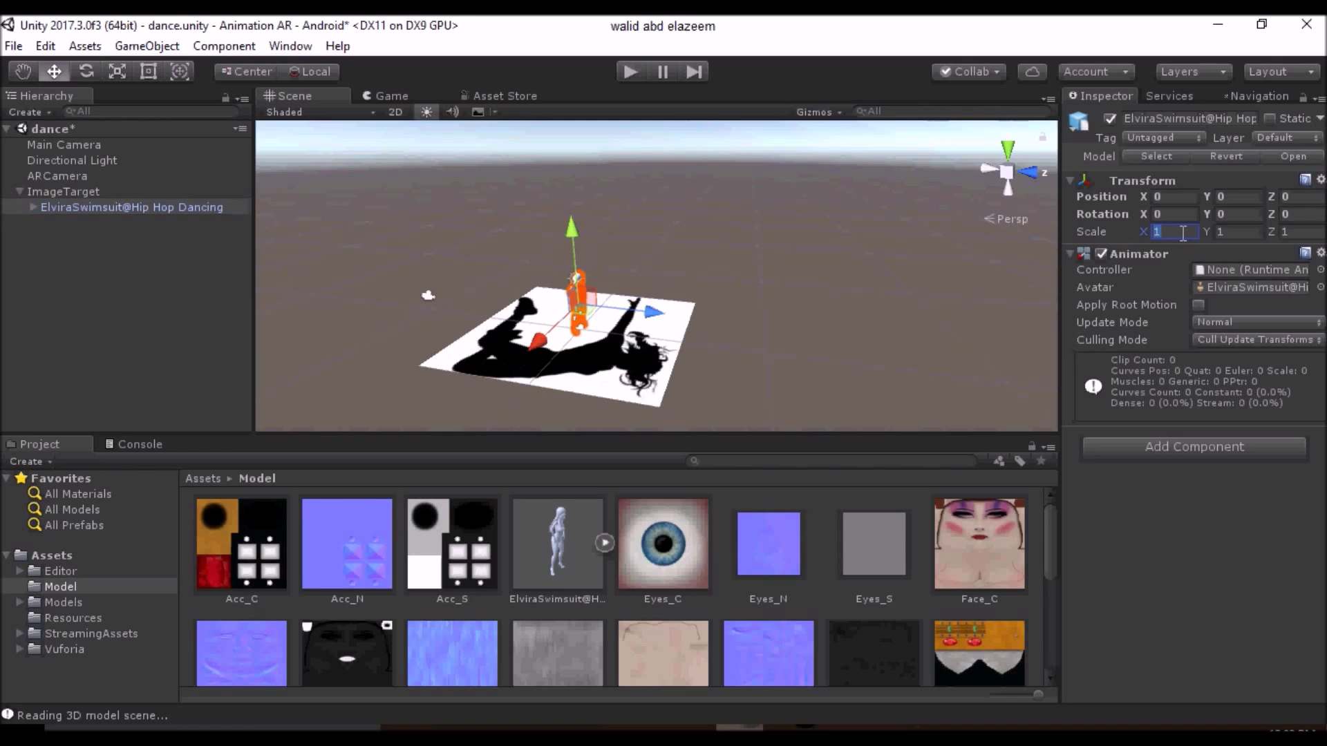
Step: Set the model's Scale to 3 on X, Y and Z
{"action": "type", "text": "2"}
{"action": "key", "text": "BackSpace"}
{"action": "type", "text": "5"}
{"action": "left_click", "coordinate": [1234, 232]}
{"action": "type", "text": "5"}
{"action": "left_click", "coordinate": [1175, 232]}
{"action": "type", "text": "4"}
{"action": "left_click", "coordinate": [1233, 232]}
{"action": "type", "text": "4"}
{"action": "left_click", "coordinate": [1298, 230]}
{"action": "type", "text": "4"}
{"action": "left_click", "coordinate": [1174, 233]}
{"action": "type", "text": "3"}
{"action": "left_click", "coordinate": [1240, 230]}
{"action": "type", "text": "3"}
{"action": "left_click", "coordinate": [1291, 231]}
{"action": "type", "text": "3"}
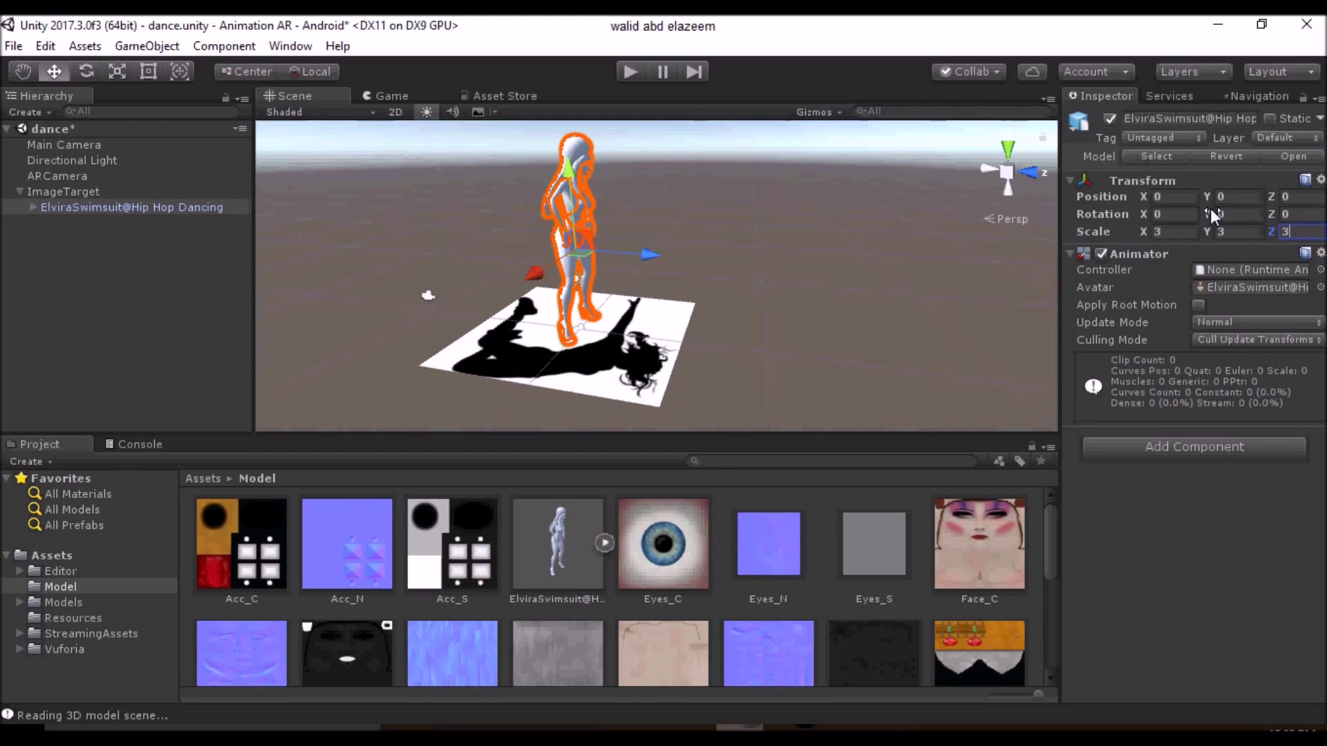
Step: Rotate the model 90° on X, raise it slightly and shift it back on Z
{"action": "left_click_drag", "start_coordinate": [1205, 210], "coordinate": [1197, 210]}
{"action": "type", "text": "0"}
{"action": "left_click", "coordinate": [1138, 213]}
{"action": "left_click_drag", "start_coordinate": [1138, 213], "coordinate": [1082, 210]}
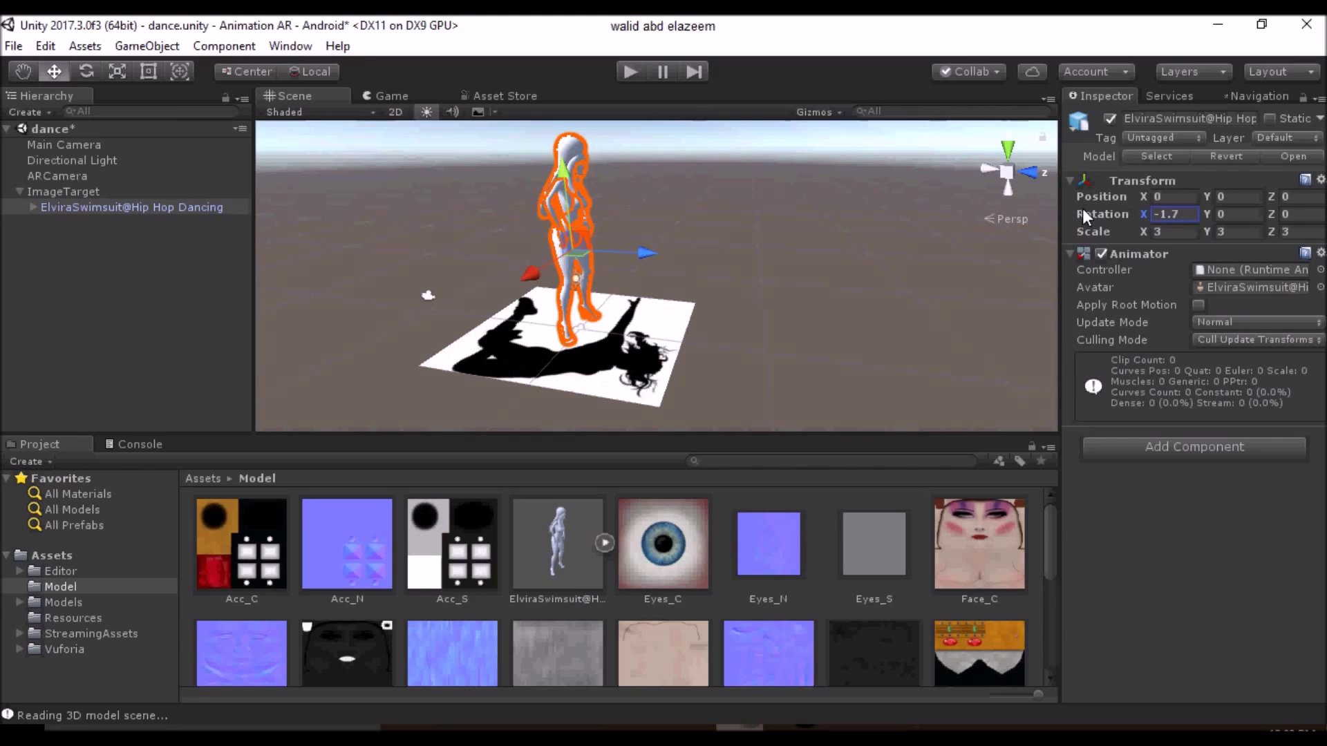
{"action": "type", "text": "90"}
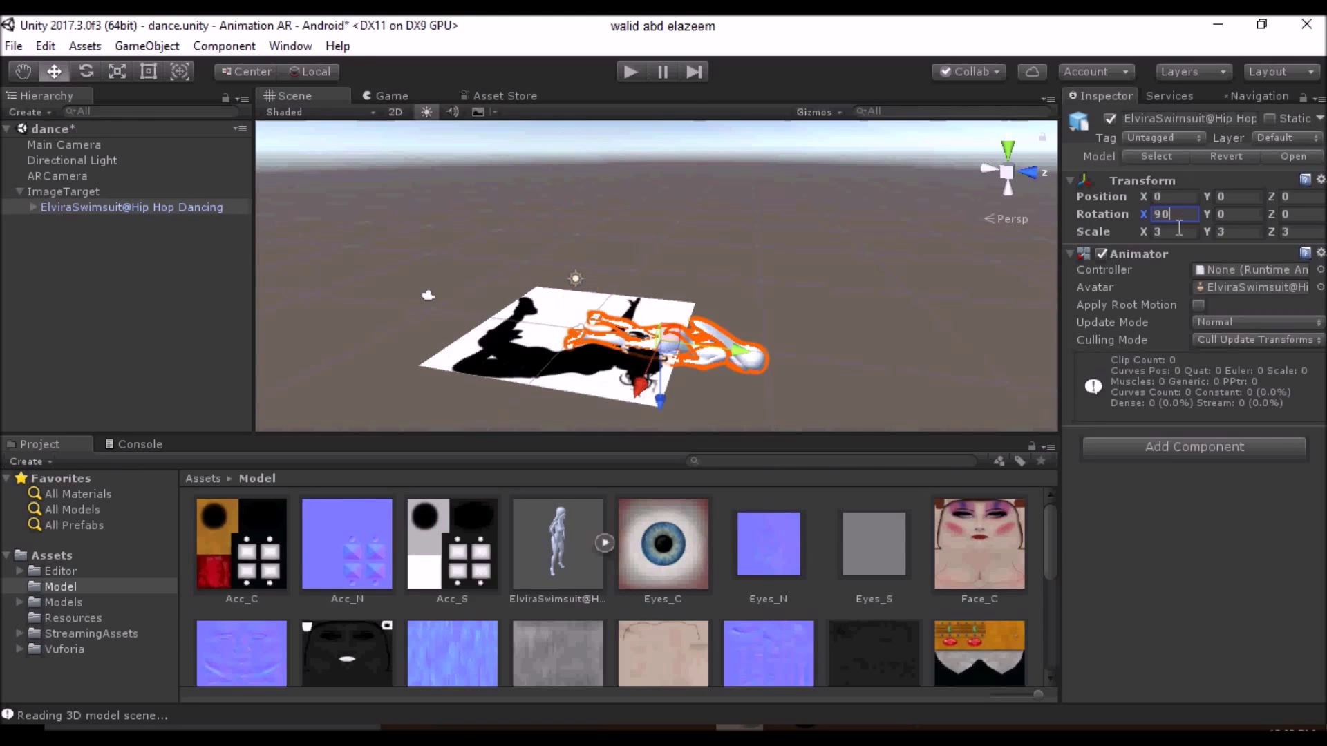
{"action": "left_click_drag", "start_coordinate": [662, 401], "coordinate": [662, 373]}
{"action": "left_click_drag", "start_coordinate": [679, 328], "coordinate": [608, 307]}
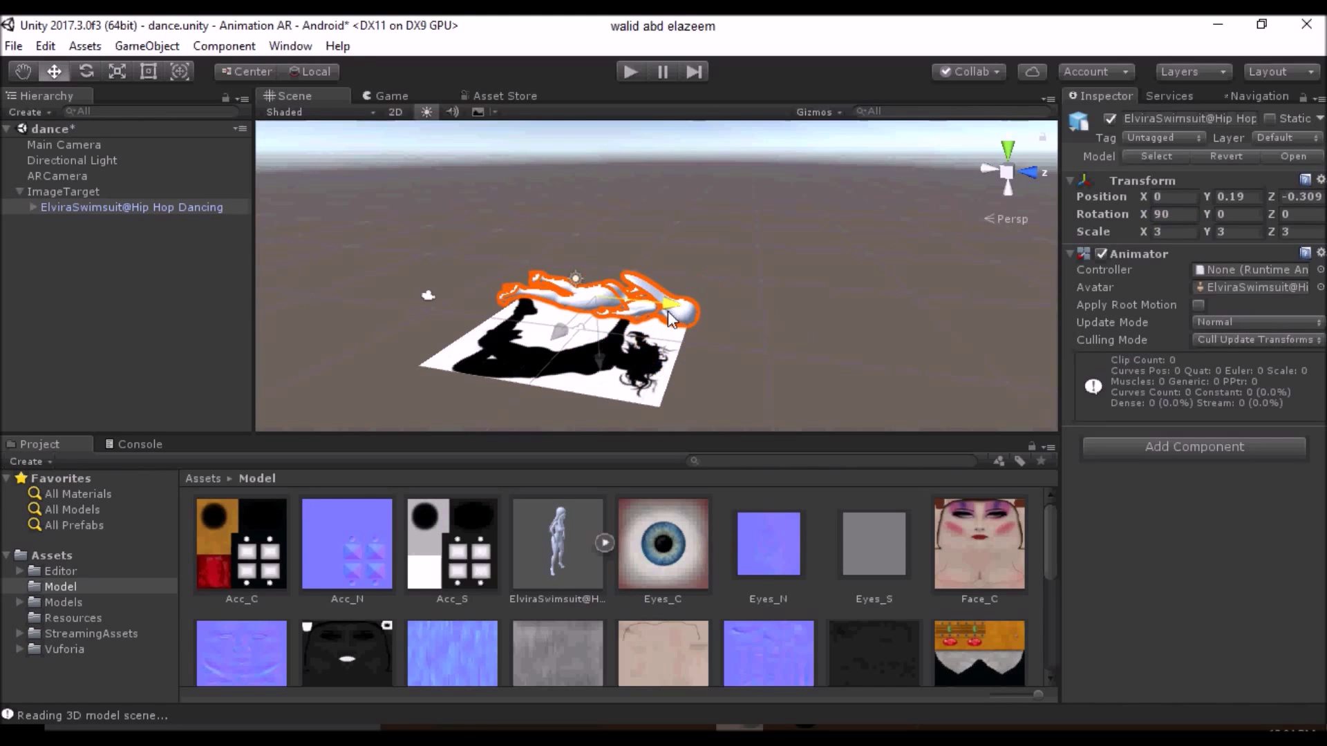
Step: Reset the model's Y rotation to 0
{"action": "left_click", "coordinate": [1238, 213]}
{"action": "type", "text": "180"}
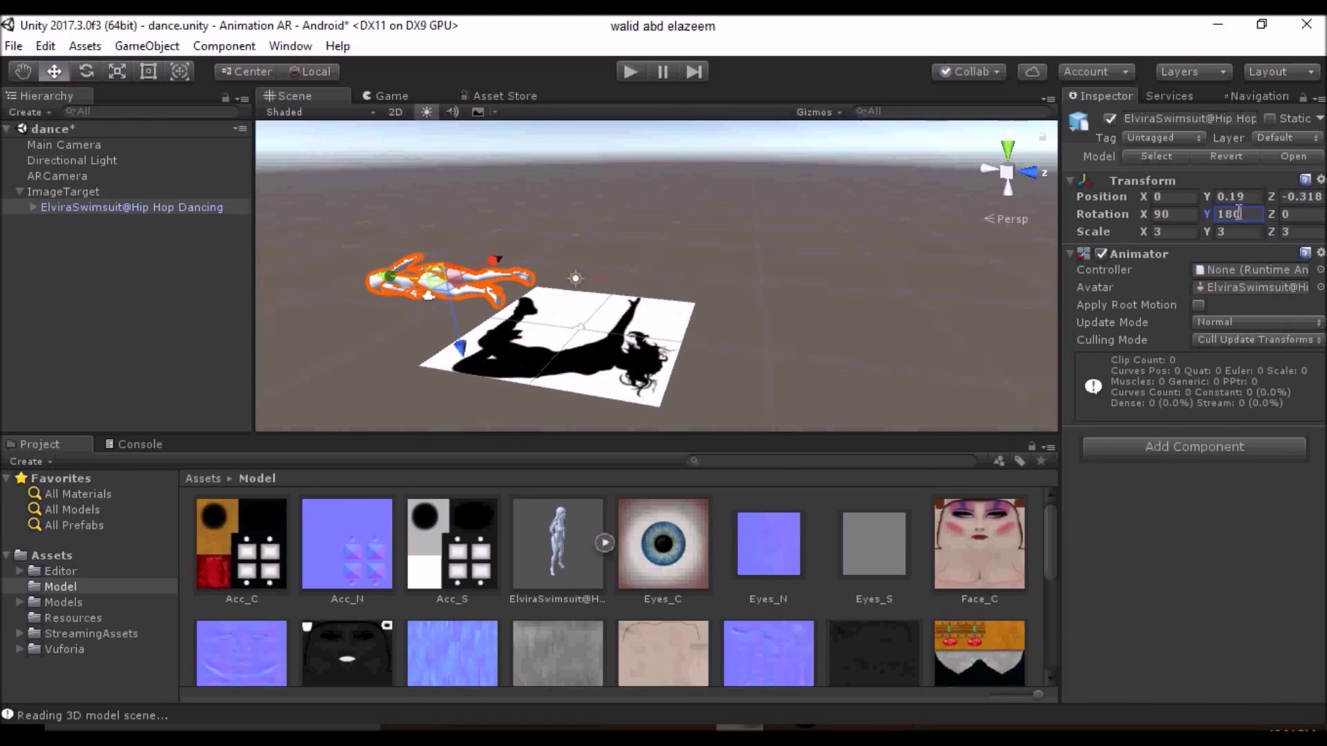
{"action": "type", "text": "-"}
{"action": "type", "text": "-90"}
{"action": "key", "text": "BackSpace"}
{"action": "key", "text": "BackSpace"}
{"action": "key", "text": "BackSpace"}
{"action": "type", "text": "0"}
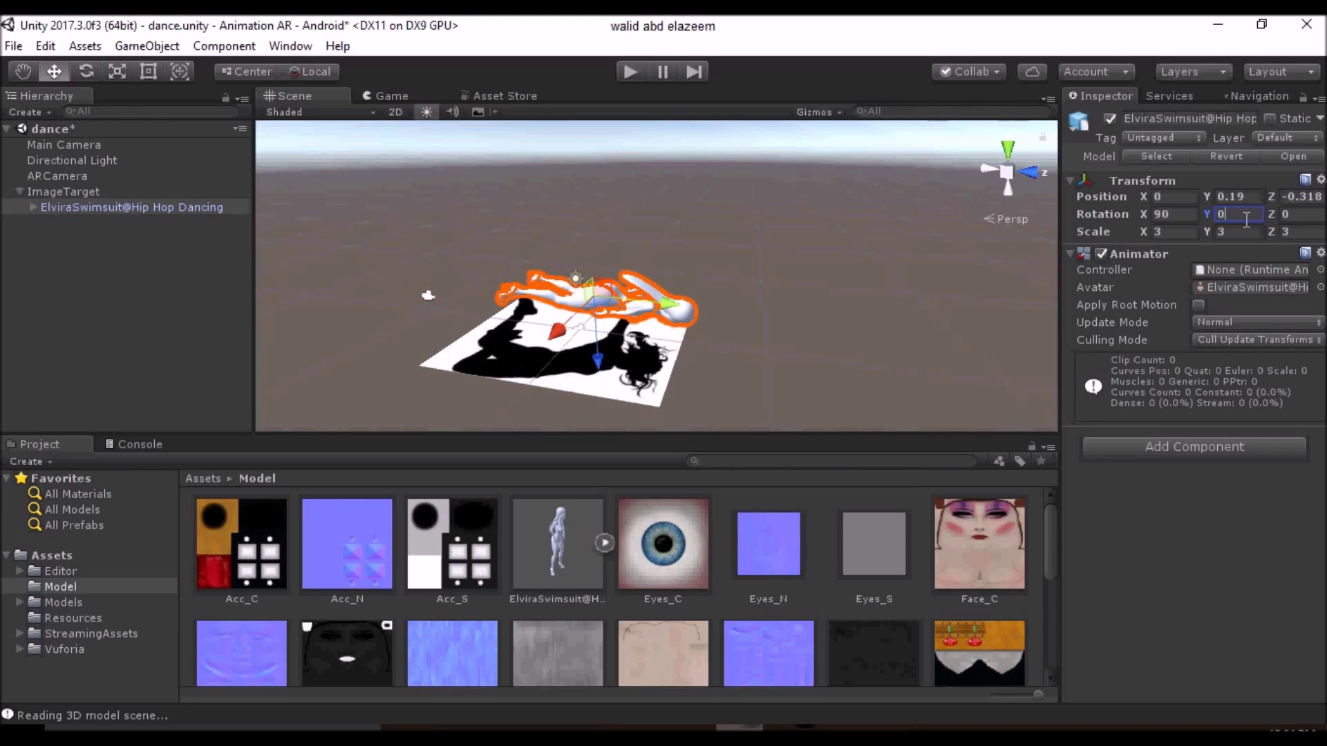
{"action": "left_click", "coordinate": [117, 71]}
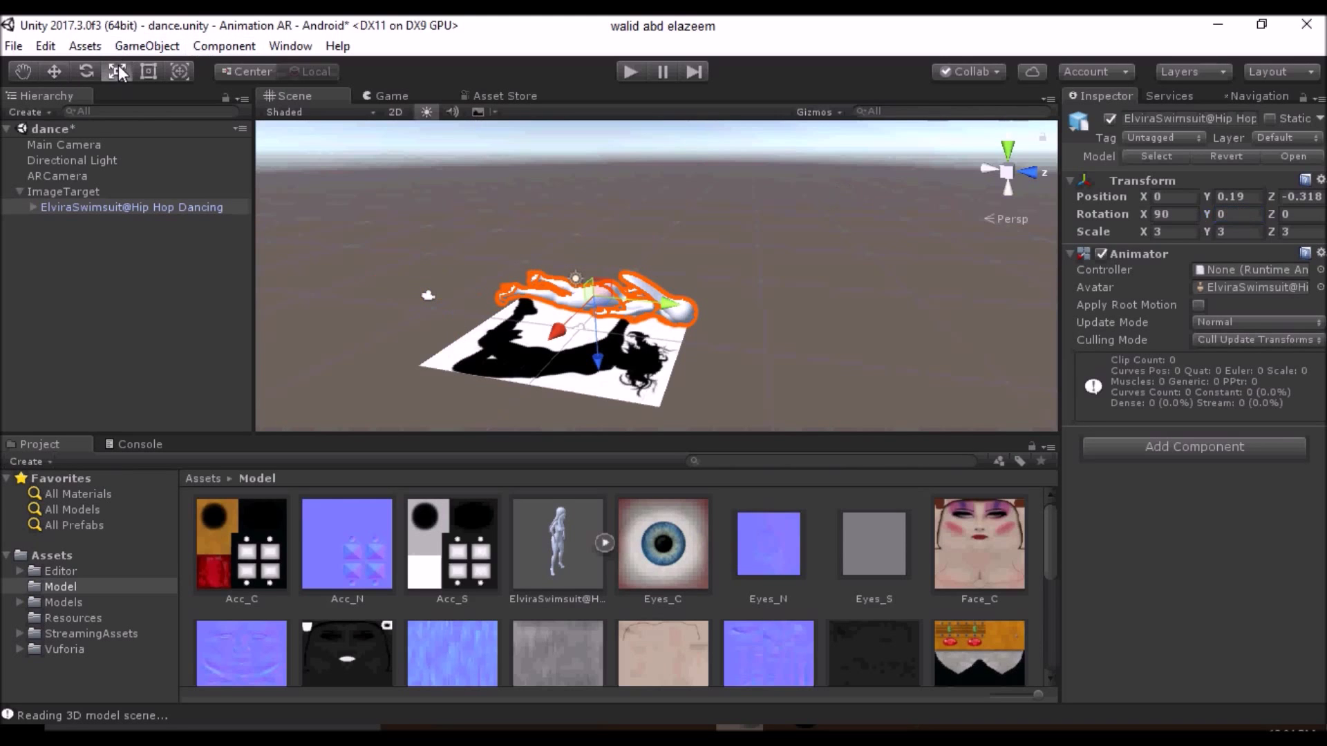
Step: Rotate the dancer to 275.46, -90, -90 so it lies lengthwise along the image target
{"action": "left_click", "coordinate": [83, 72]}
{"action": "mouse_move", "coordinate": [557, 251]}
{"action": "left_mouse_down"}
{"action": "mouse_move", "coordinate": [752, 528]}
{"action": "mouse_move", "coordinate": [706, 579]}
{"action": "left_mouse_up"}
{"action": "left_click", "coordinate": [856, 275]}
{"action": "scroll", "coordinate": [855, 275], "scroll_direction": "up", "scroll_amount": 3}
{"action": "scroll", "coordinate": [868, 280], "scroll_direction": "down", "scroll_amount": 3}
{"action": "mouse_move", "coordinate": [868, 280]}
{"action": "right_mouse_down"}
{"action": "mouse_move", "coordinate": [558, 213]}
{"action": "mouse_move", "coordinate": [641, 350]}
{"action": "right_mouse_up"}
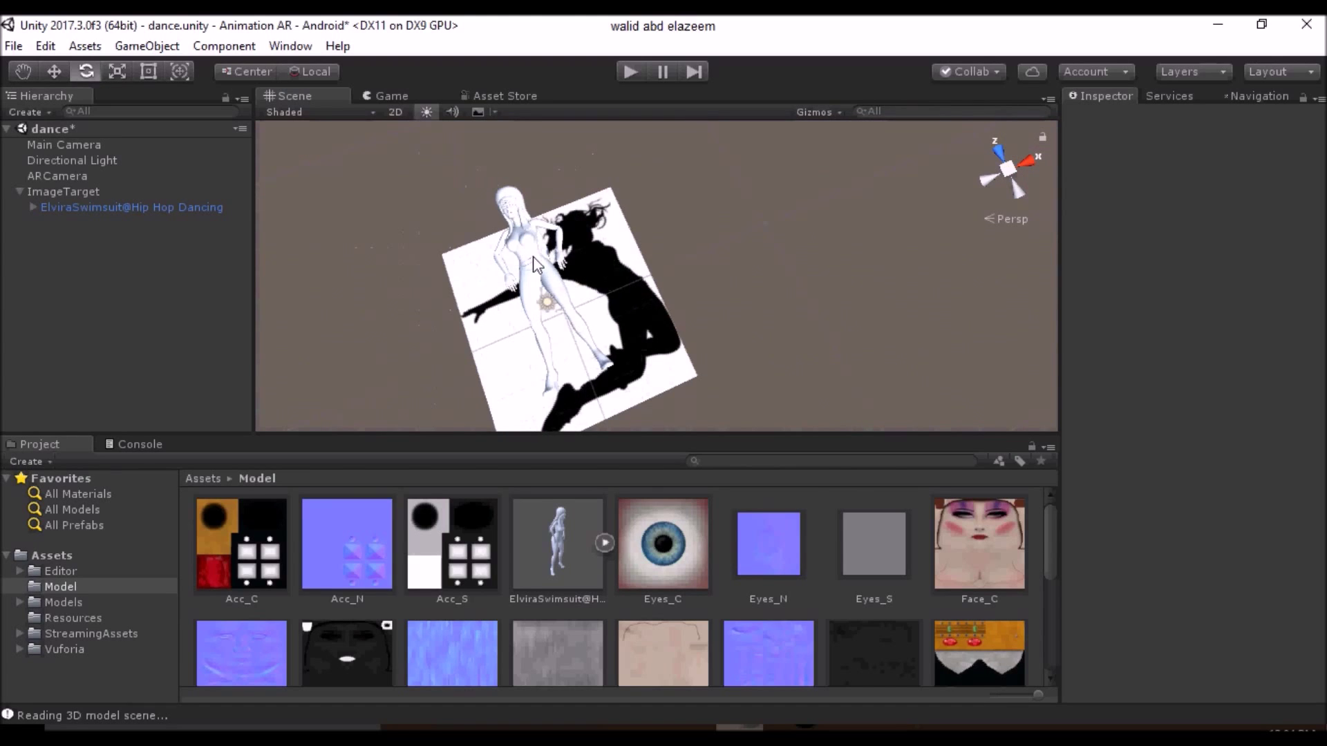
{"action": "left_click", "coordinate": [536, 264]}
{"action": "key", "text": "w"}
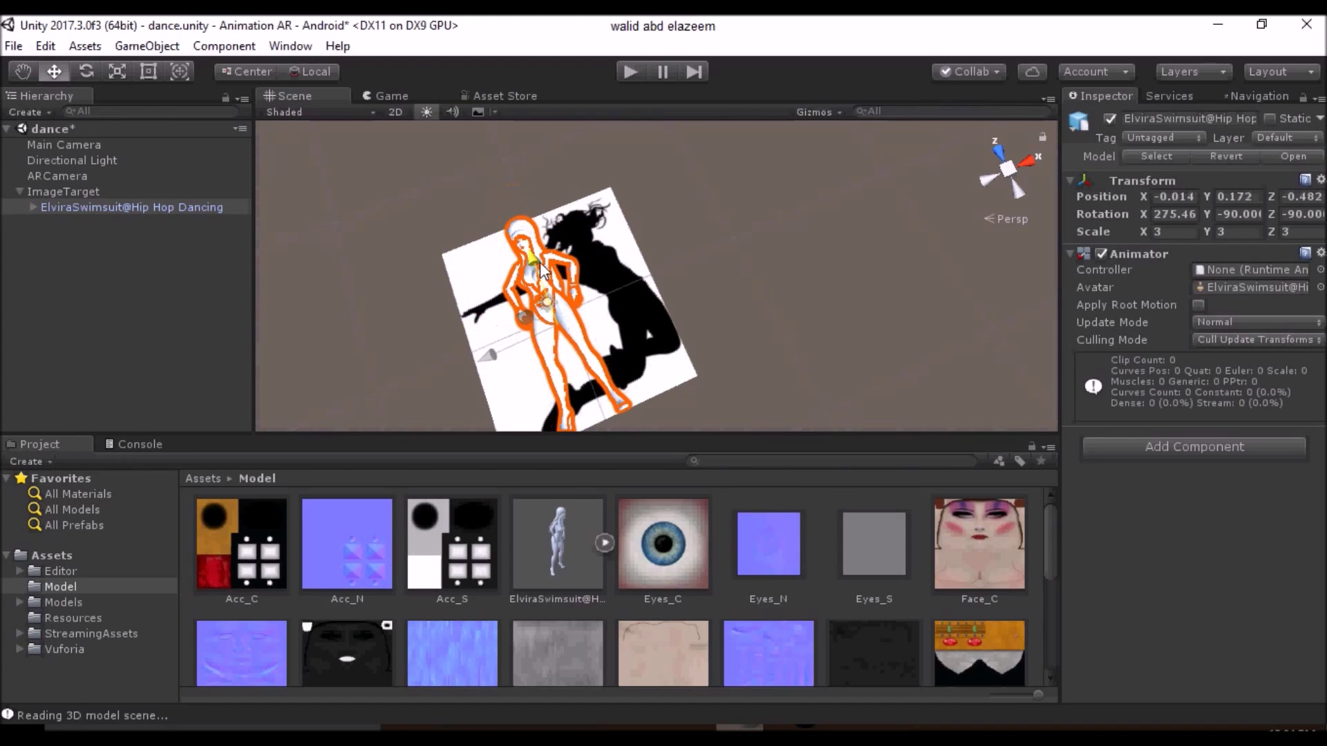
{"action": "left_click", "coordinate": [743, 264]}
{"action": "left_click", "coordinate": [546, 277]}
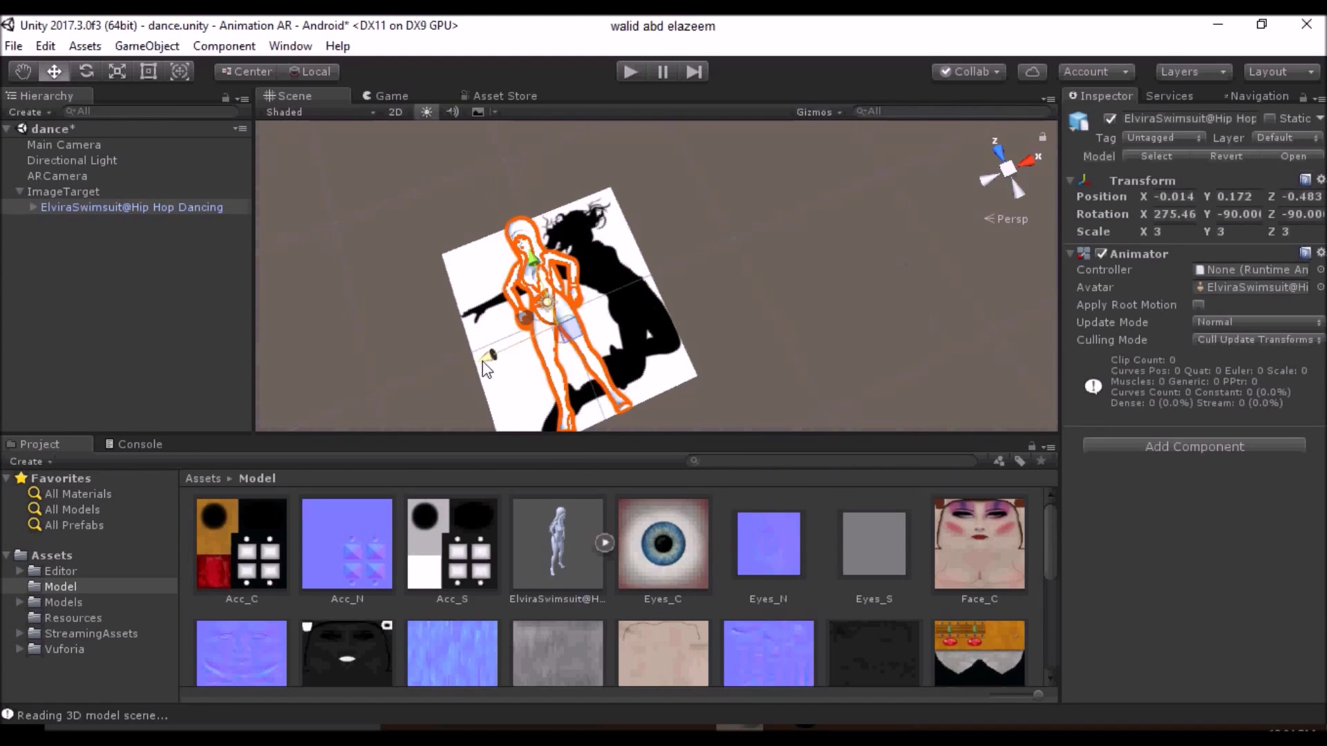
{"action": "left_click", "coordinate": [745, 268]}
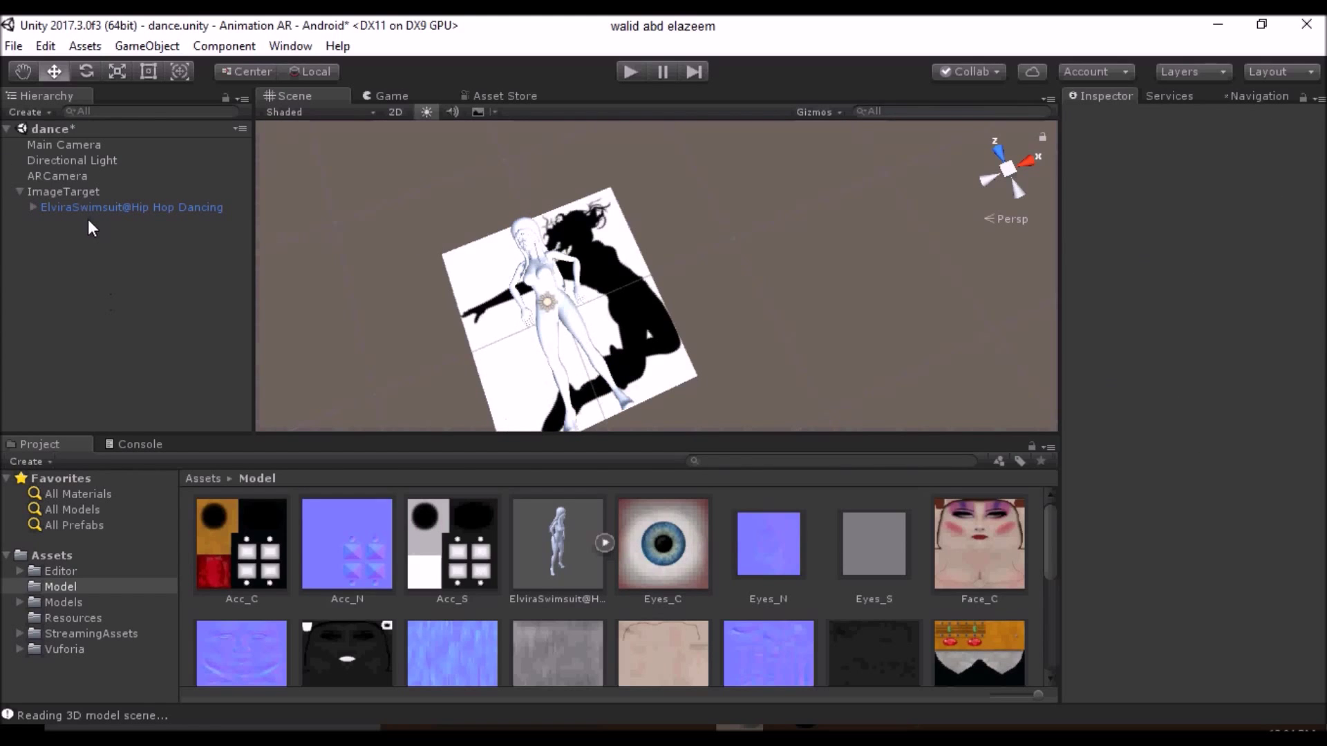